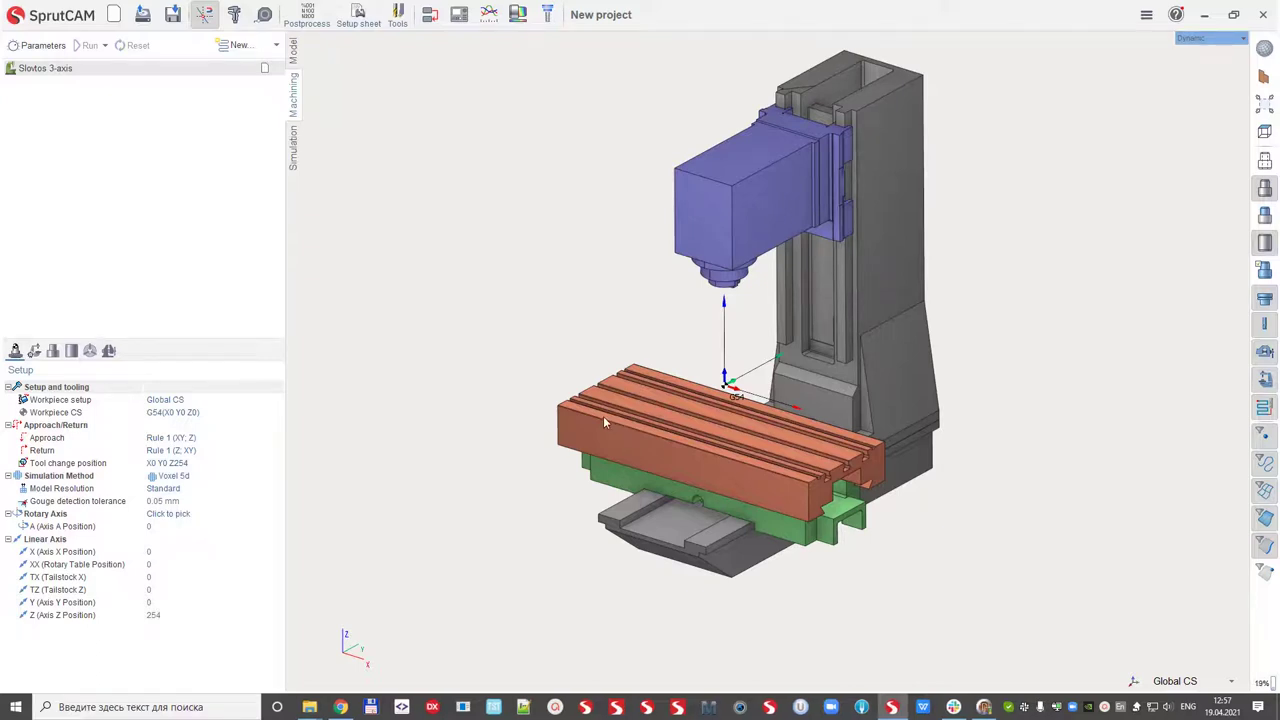
- Import the recent model Part1.igs into the Part group of the geometry model
{"action": "left_click", "coordinate": [296, 58]}
{"action": "left_click", "coordinate": [276, 45]}
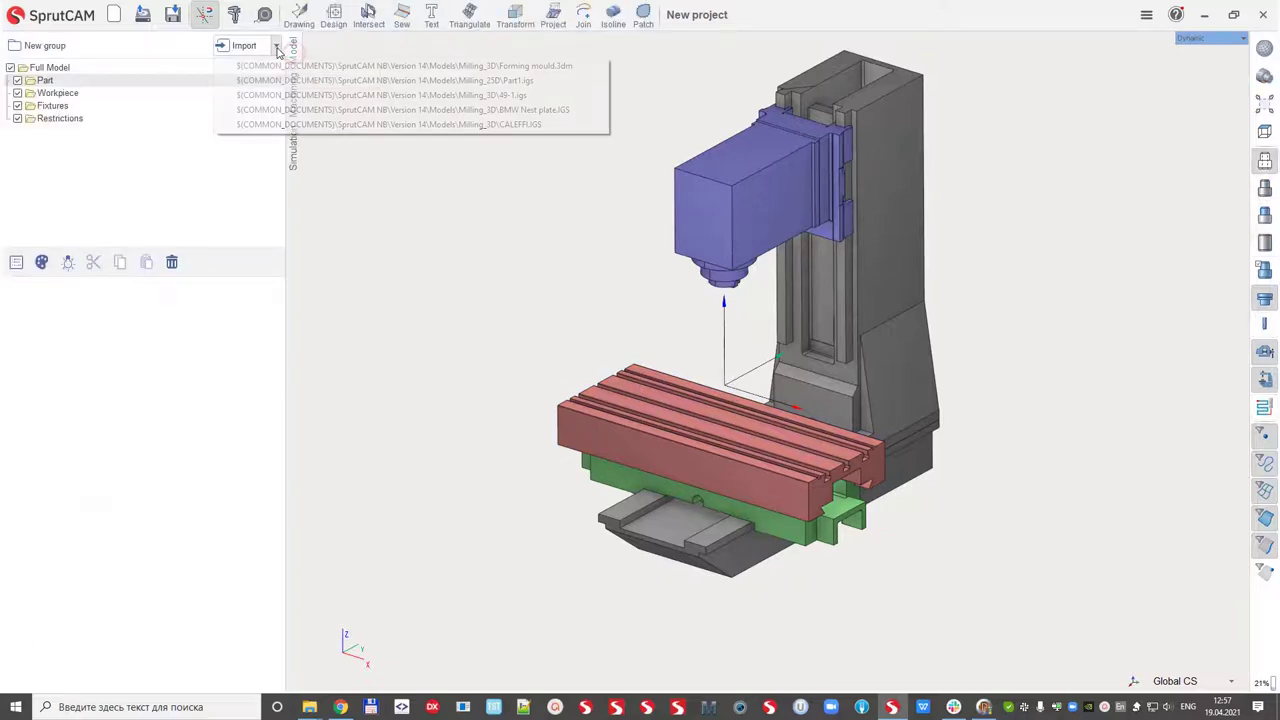
{"action": "left_click", "coordinate": [322, 80]}
{"action": "scroll", "coordinate": [679, 488], "scroll_direction": "up", "scroll_amount": 3}
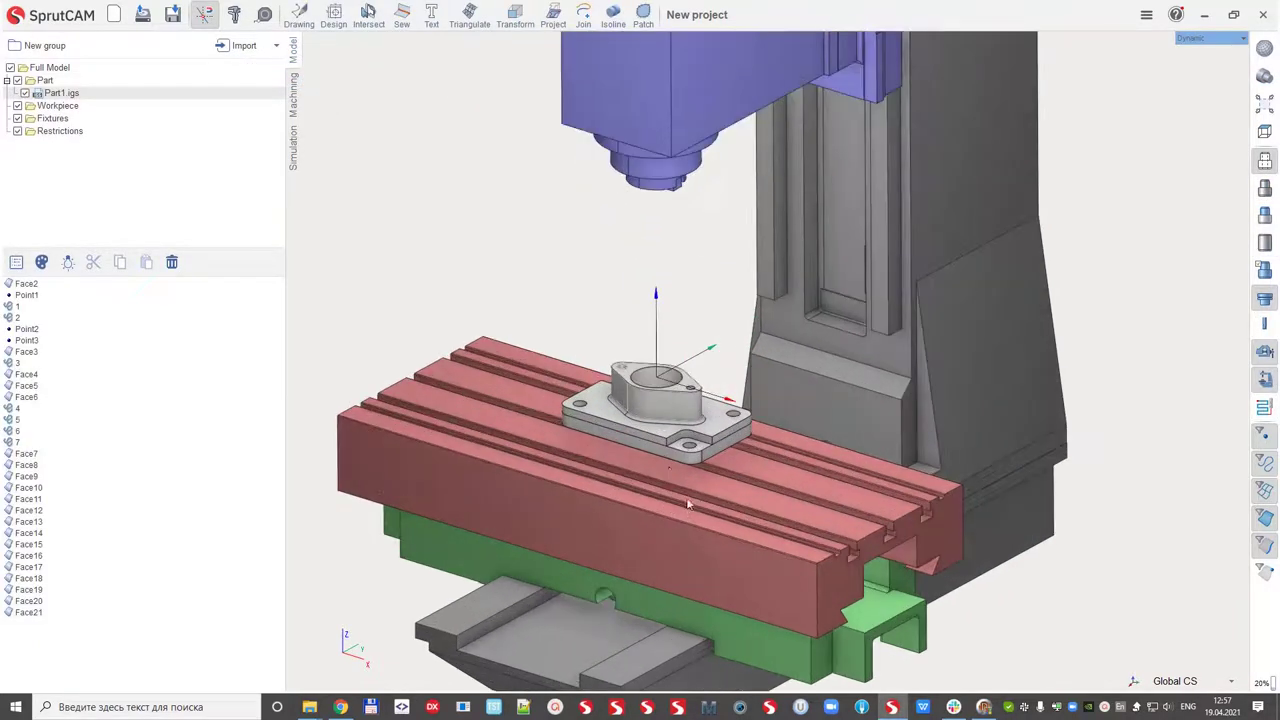
- Import Forming mould.3dm into the Part group as a second model
{"action": "left_click", "coordinate": [276, 45]}
{"action": "left_click", "coordinate": [300, 82]}
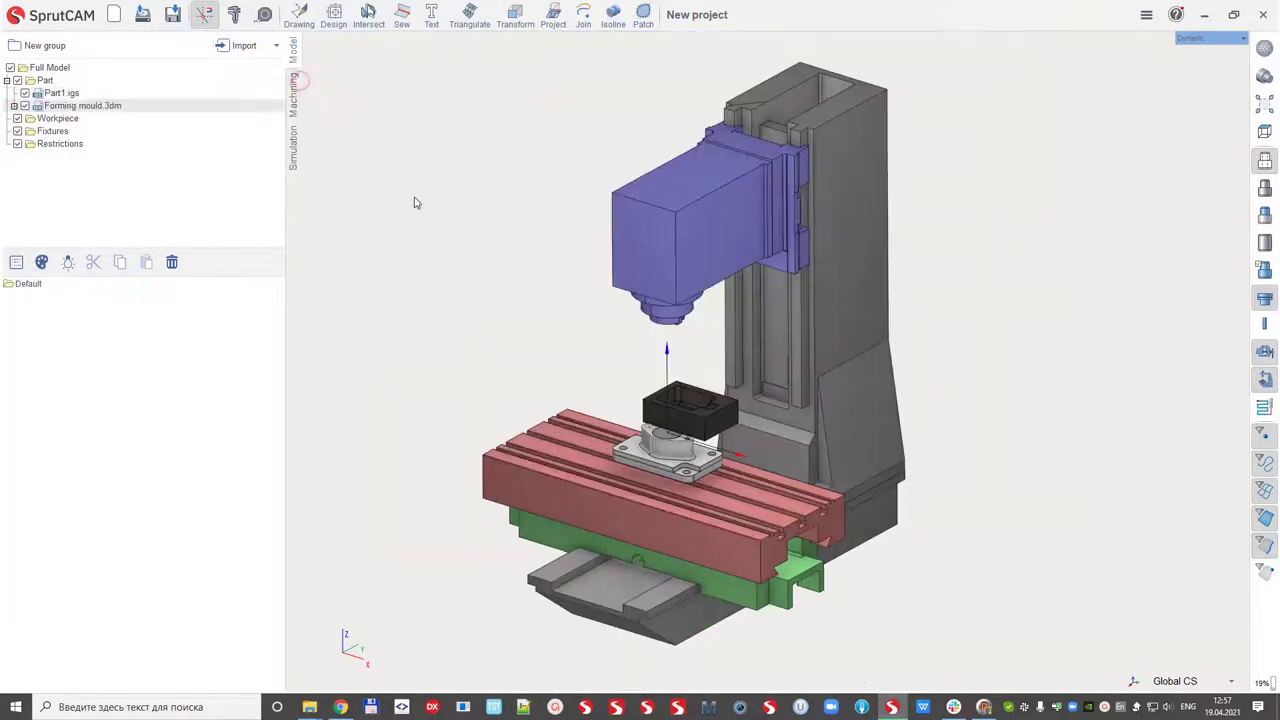
{"action": "scroll", "coordinate": [730, 463], "scroll_direction": "up", "scroll_amount": 4}
{"action": "scroll", "coordinate": [717, 352], "scroll_direction": "down", "scroll_amount": 4}
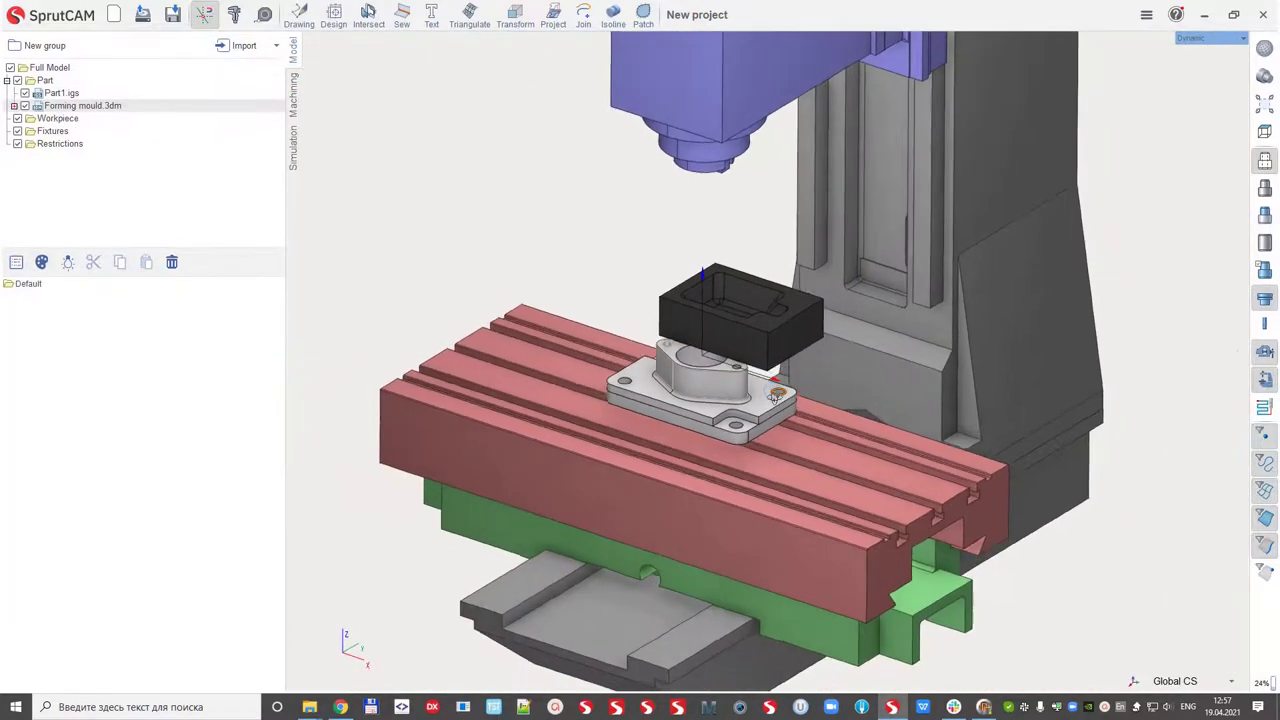
- Add a new Part structure item to the Slovtos 3-axis machining project
{"action": "left_click", "coordinate": [293, 97]}
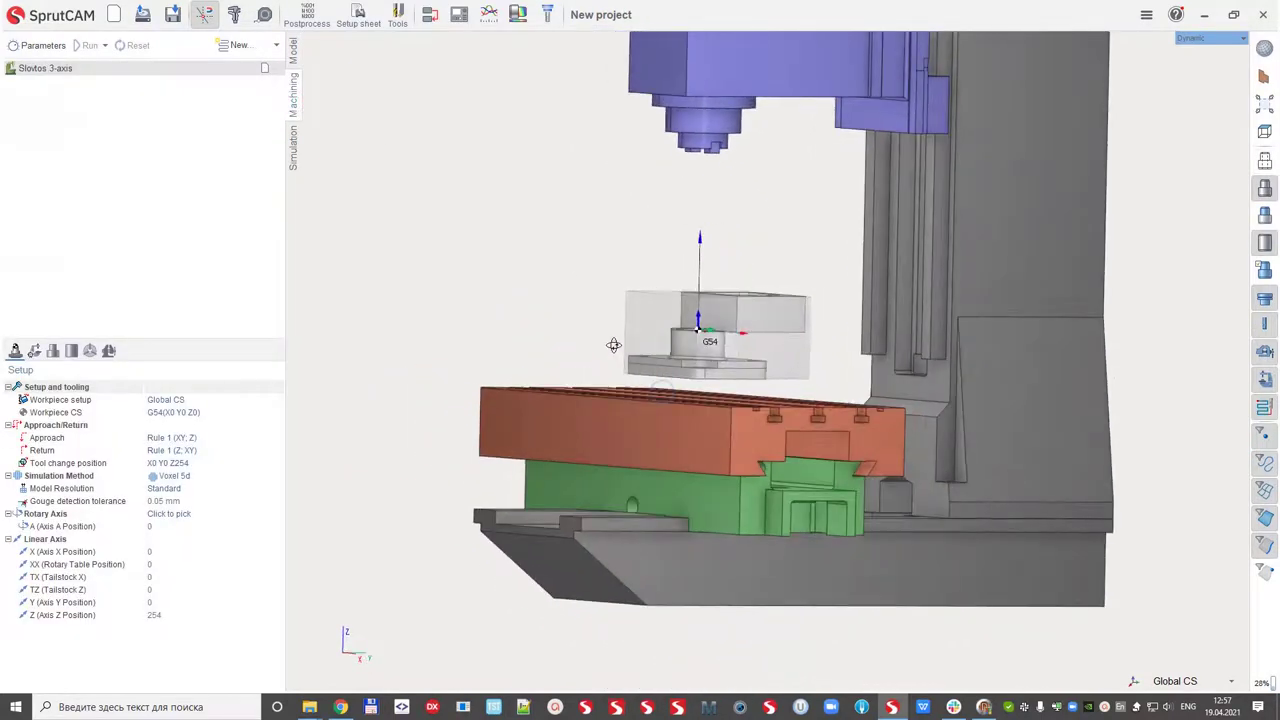
{"action": "middle_click_drag", "start_coordinate": [614, 345], "coordinate": [681, 386]}
{"action": "left_click", "coordinate": [276, 45]}
{"action": "mouse_move", "coordinate": [280, 72]}
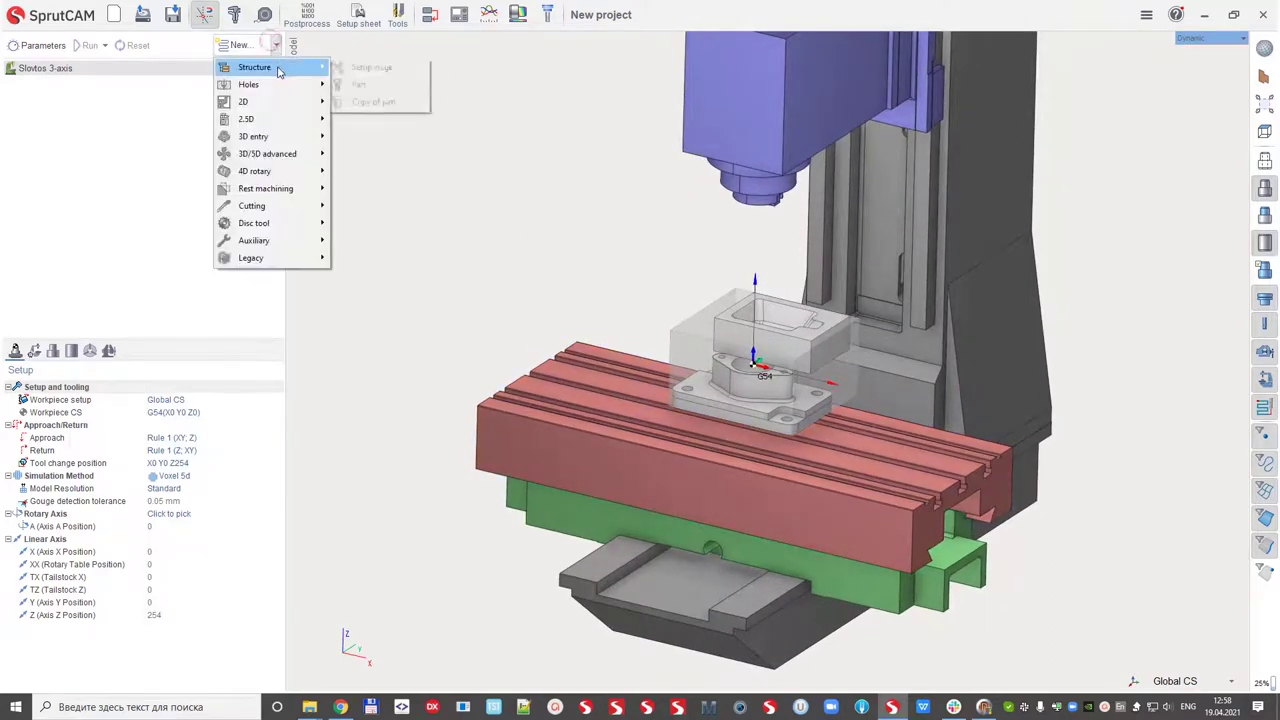
{"action": "left_click", "coordinate": [360, 85]}
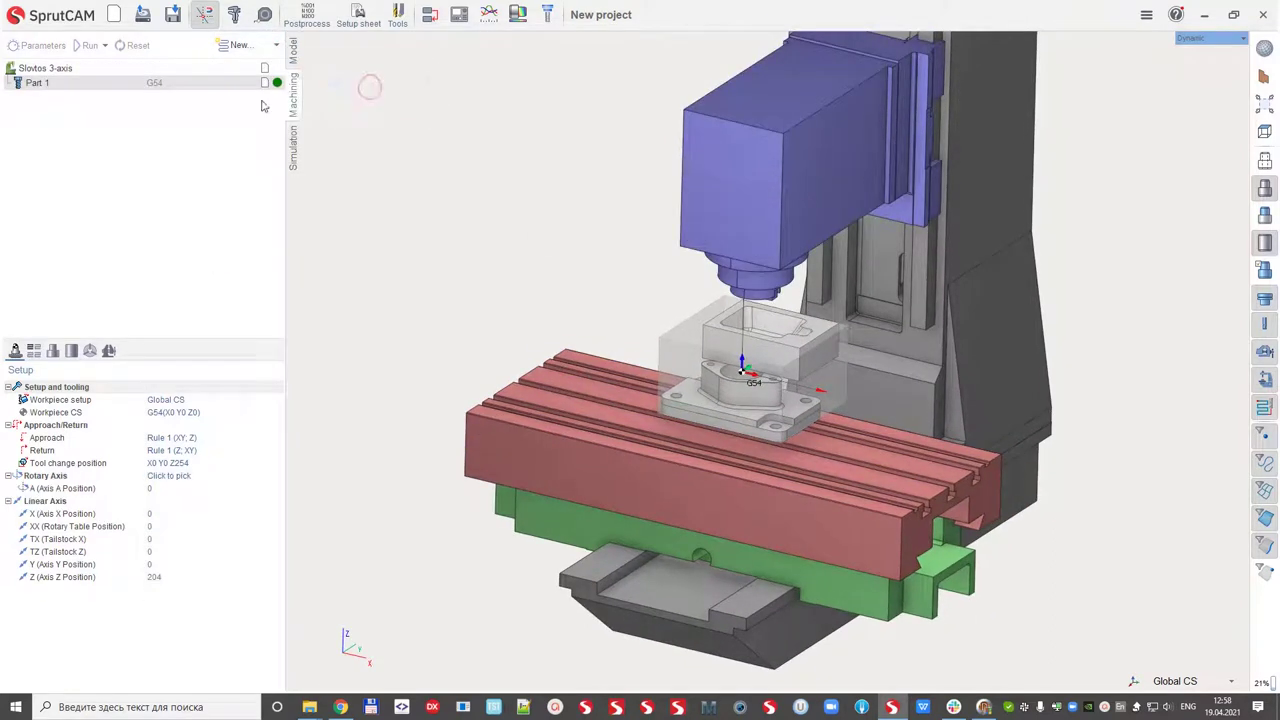
- Replace the inherited part geometry of Part 1 with the faces of Part1.igs only
{"action": "left_click", "coordinate": [54, 355]}
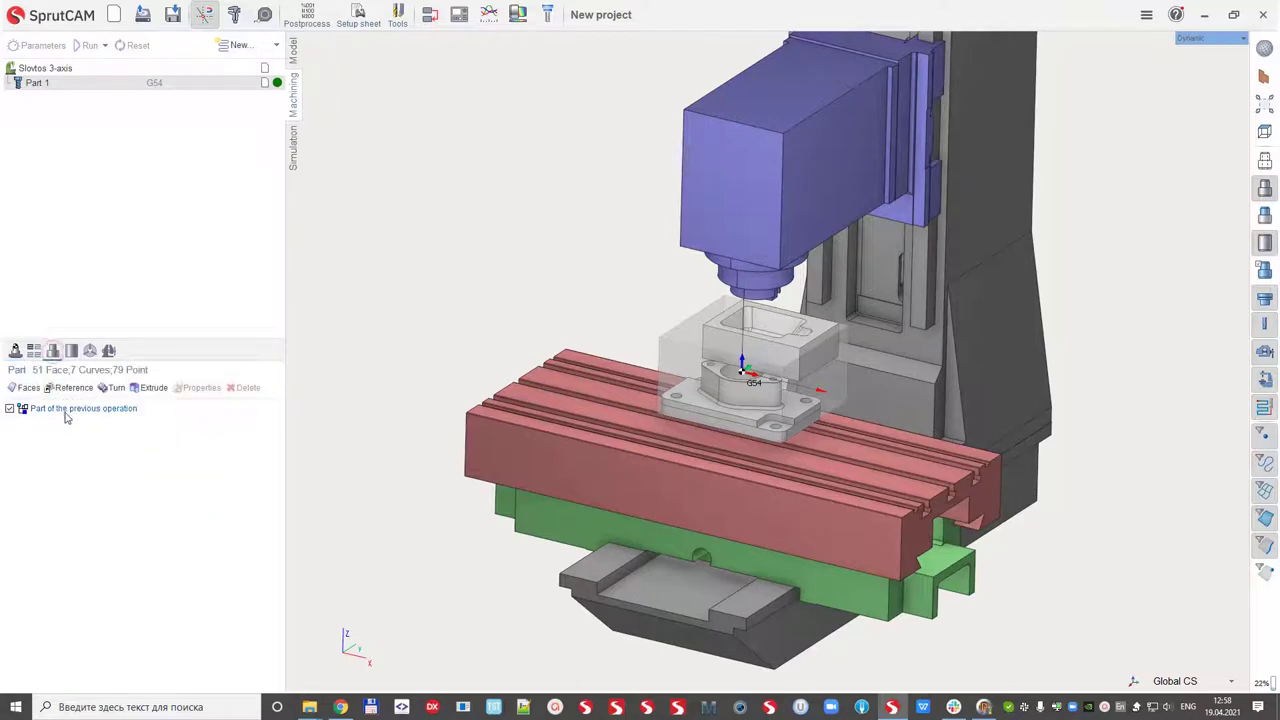
{"action": "left_click", "coordinate": [62, 409]}
{"action": "left_click", "coordinate": [247, 387]}
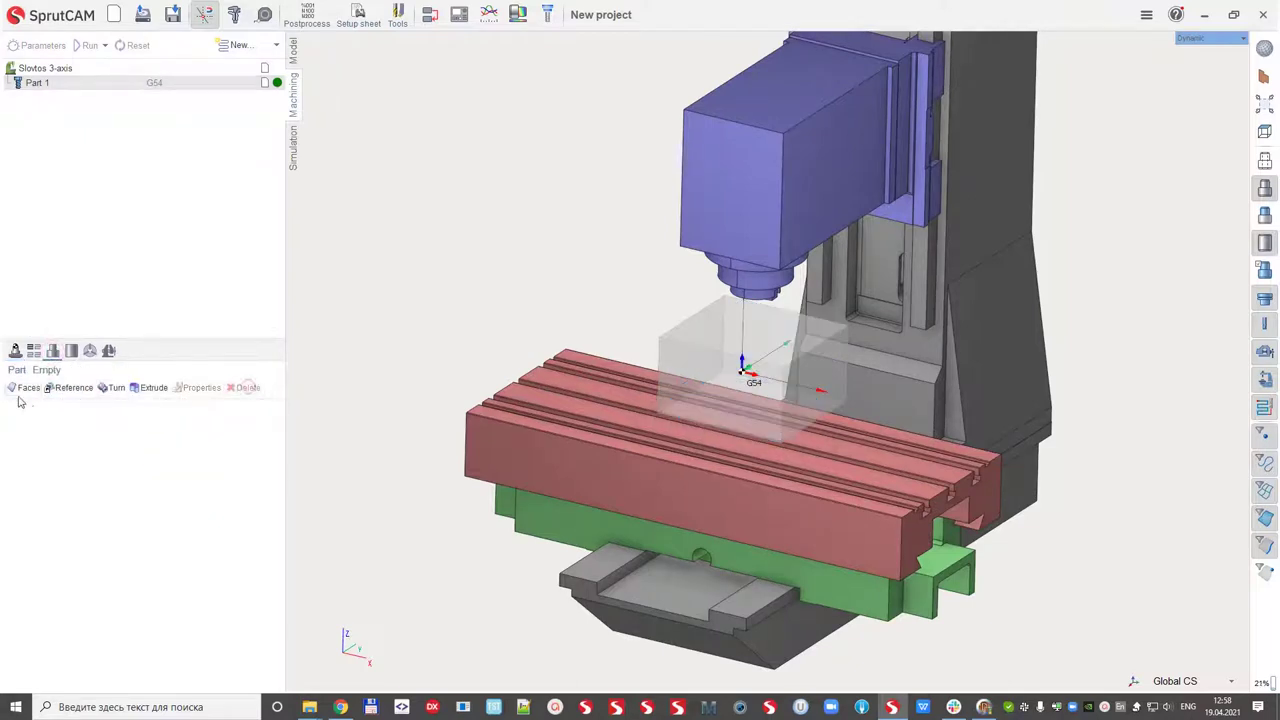
{"action": "left_click", "coordinate": [25, 387]}
{"action": "left_click", "coordinate": [161, 68]}
{"action": "left_click", "coordinate": [147, 237]}
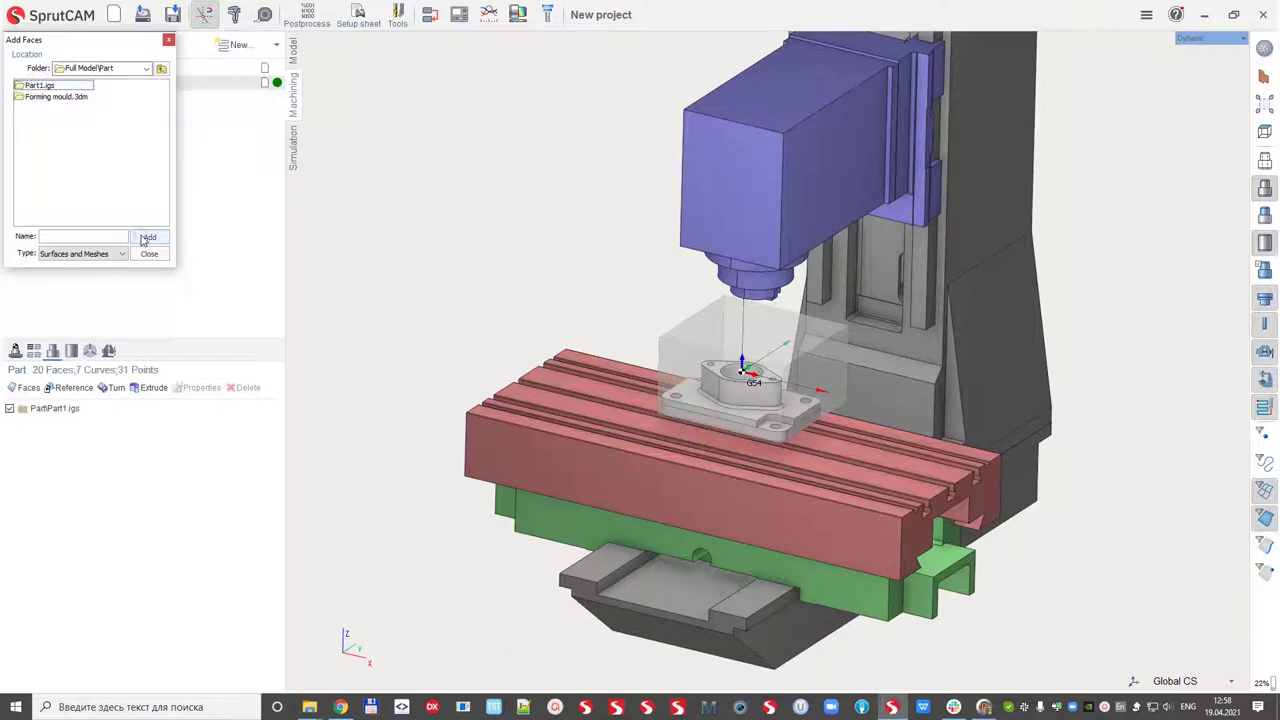
{"action": "left_click", "coordinate": [149, 254]}
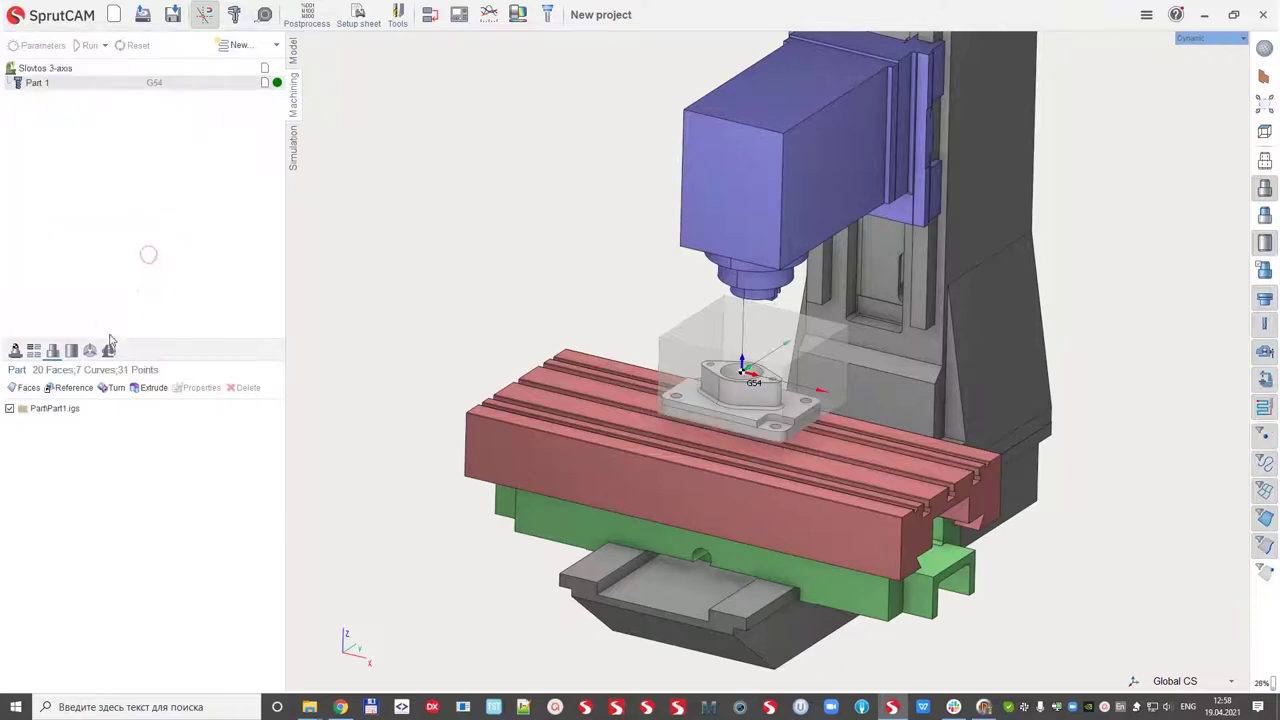
- Replace Part 1's inherited workpiece with a box around the part with an equal stock of 1 on all sides
{"action": "left_click", "coordinate": [72, 351]}
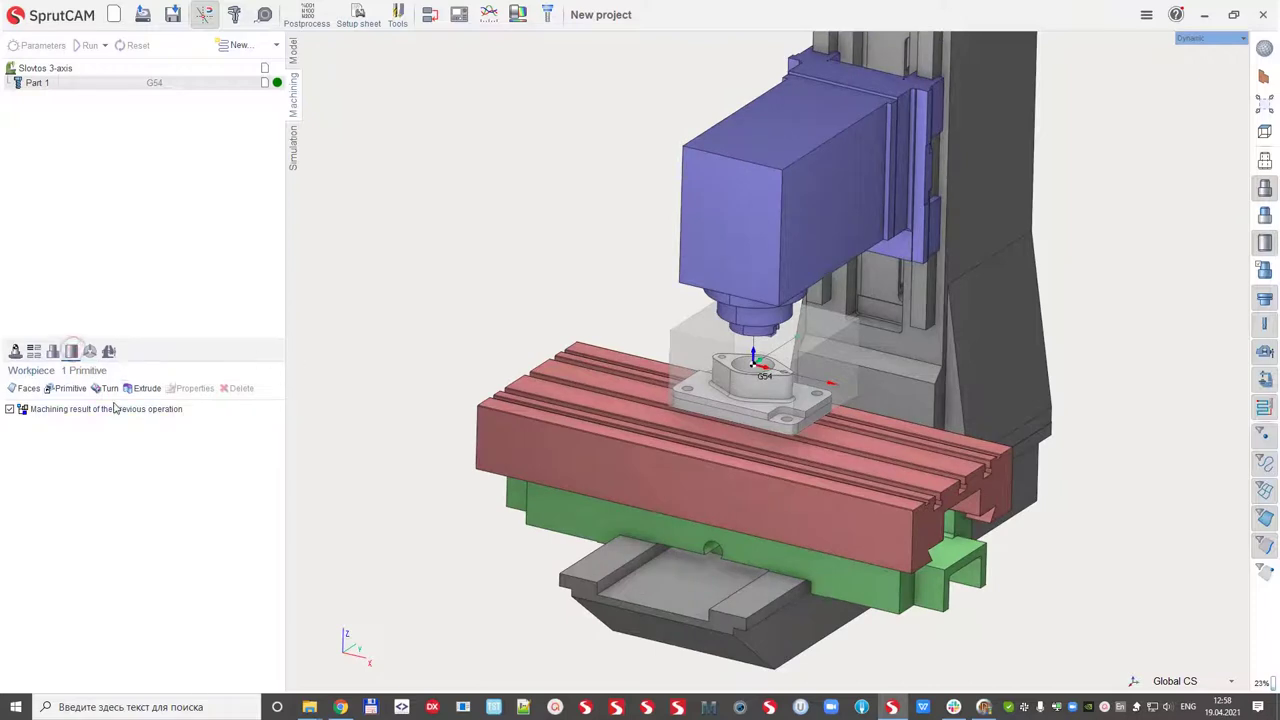
{"action": "left_click", "coordinate": [72, 409]}
{"action": "key", "text": "Delete"}
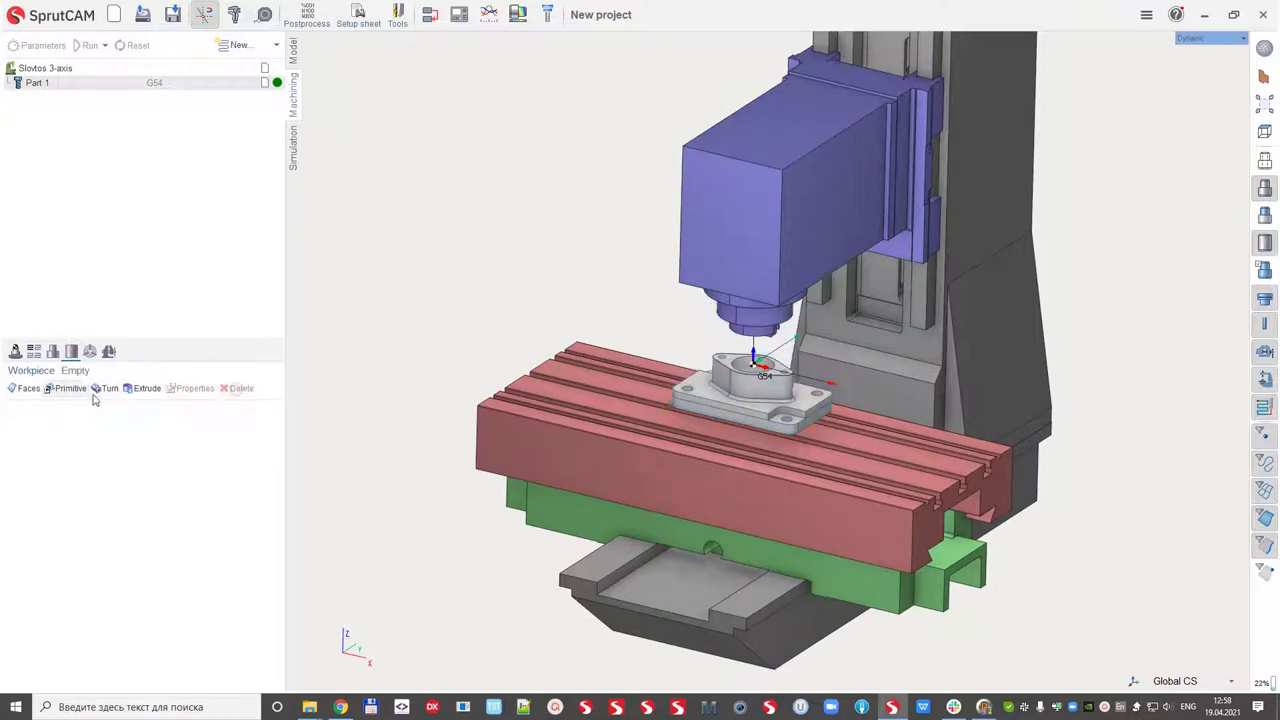
{"action": "left_click", "coordinate": [65, 390]}
{"action": "left_click", "coordinate": [28, 122]}
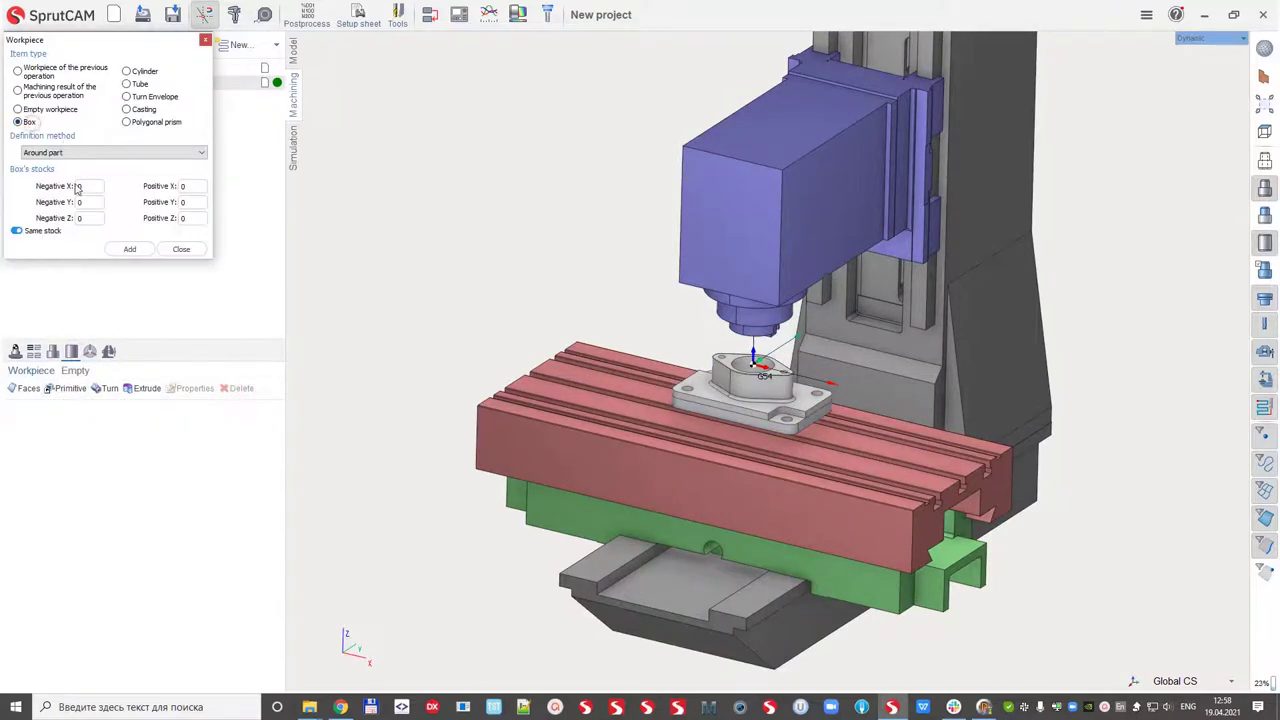
{"action": "left_click", "coordinate": [130, 249]}
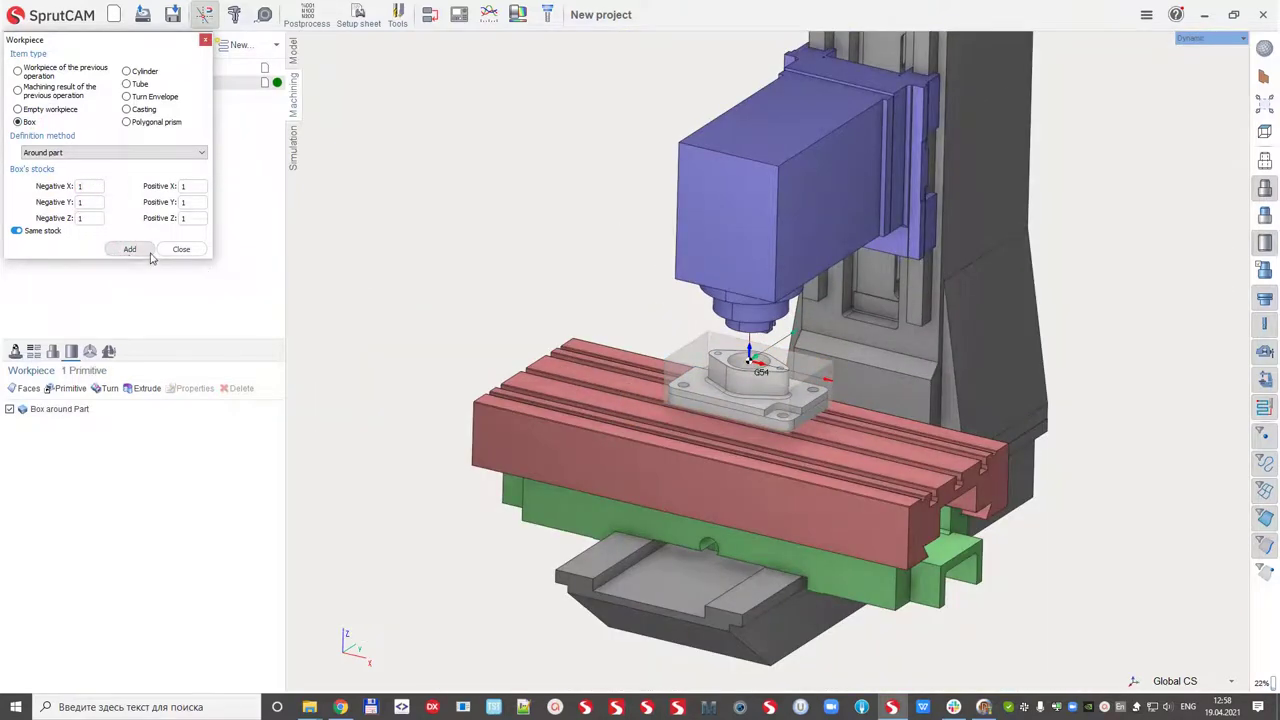
{"action": "left_click", "coordinate": [181, 250]}
- In Part 1's workpiece setup, rotate the part 90° about Z and shift it to X -200
{"action": "left_click", "coordinate": [17, 351]}
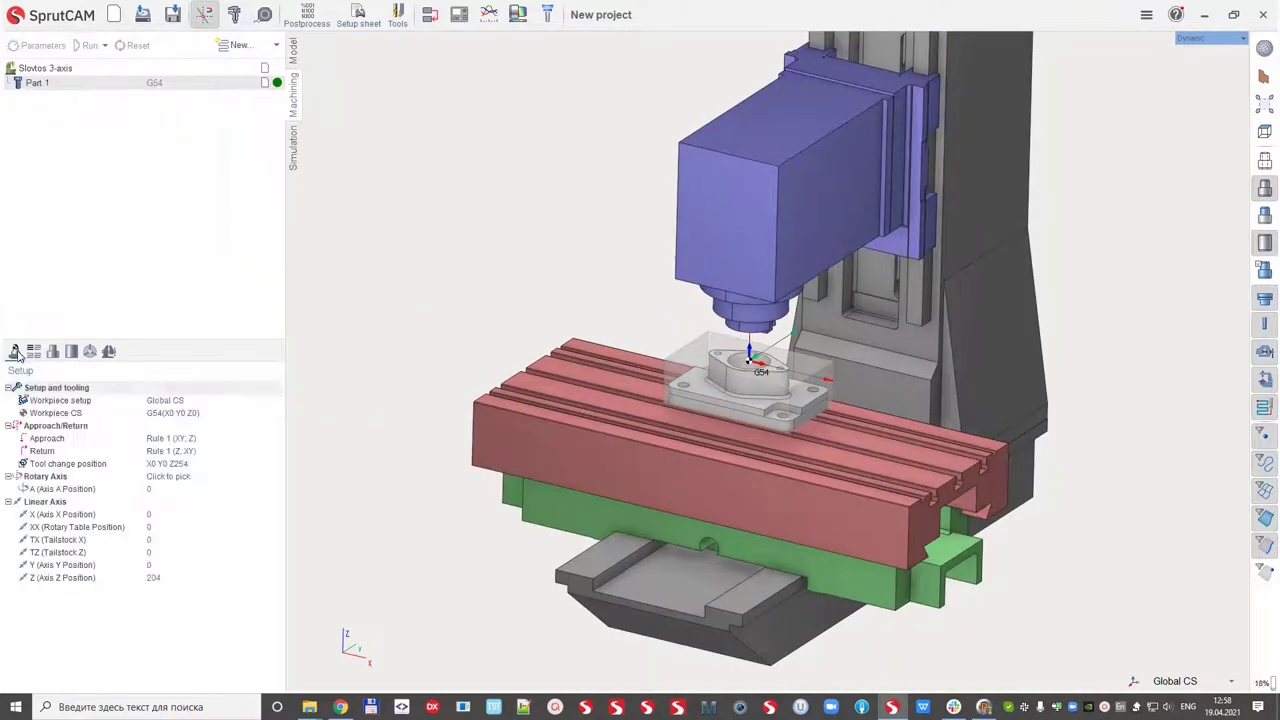
{"action": "left_click", "coordinate": [200, 401]}
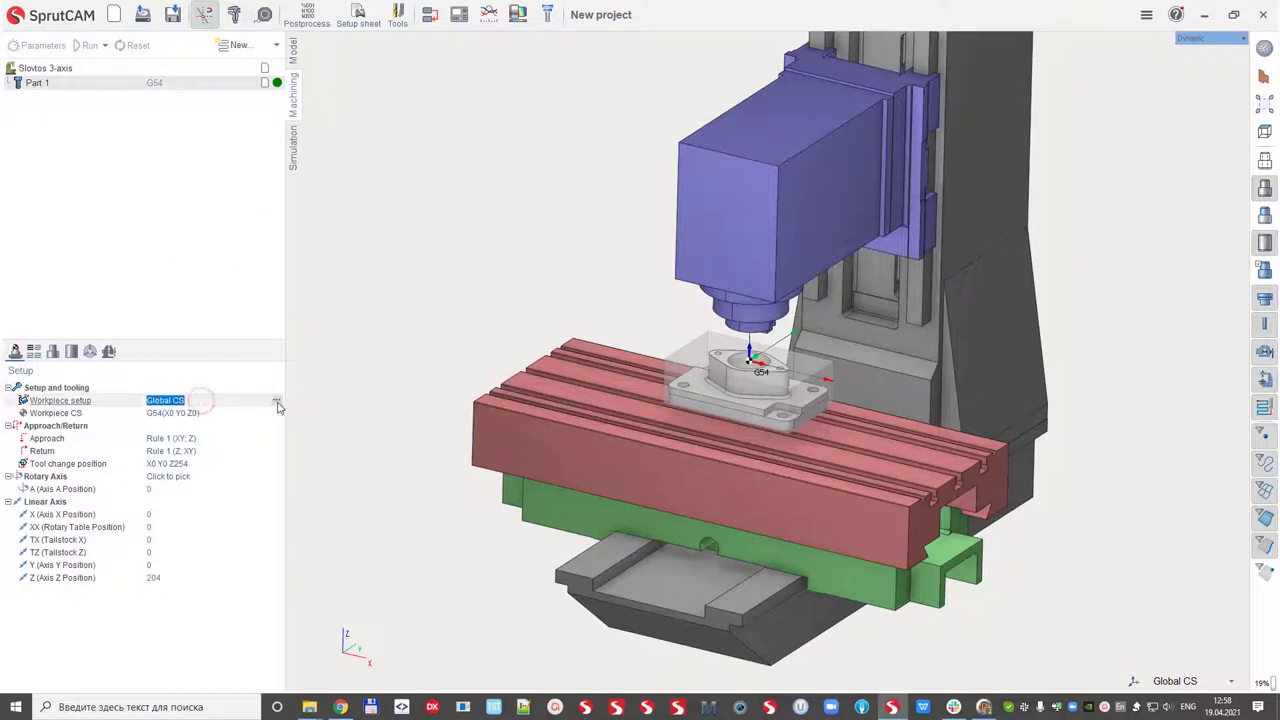
{"action": "left_click", "coordinate": [276, 400]}
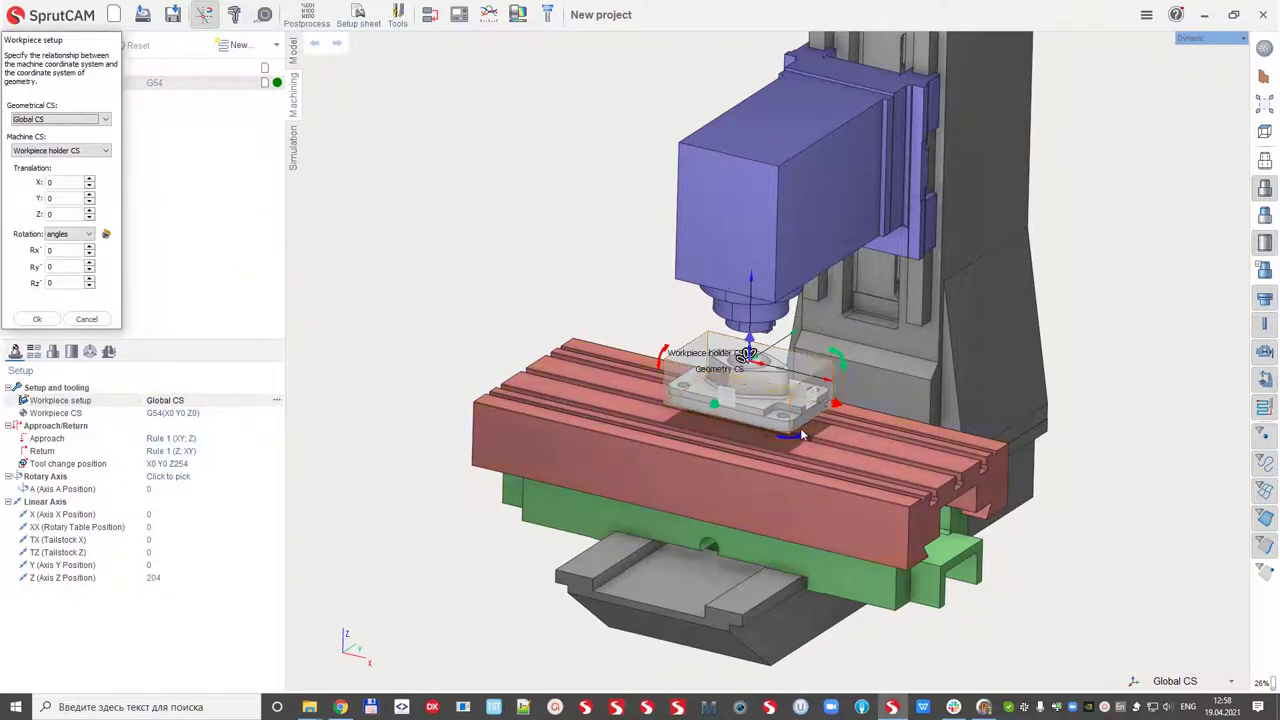
{"action": "left_click_drag", "start_coordinate": [793, 434], "coordinate": [670, 384]}
{"action": "scroll", "coordinate": [473, 594], "scroll_direction": "up", "scroll_amount": 1}
{"action": "middle_click_drag", "start_coordinate": [473, 594], "coordinate": [570, 576]}
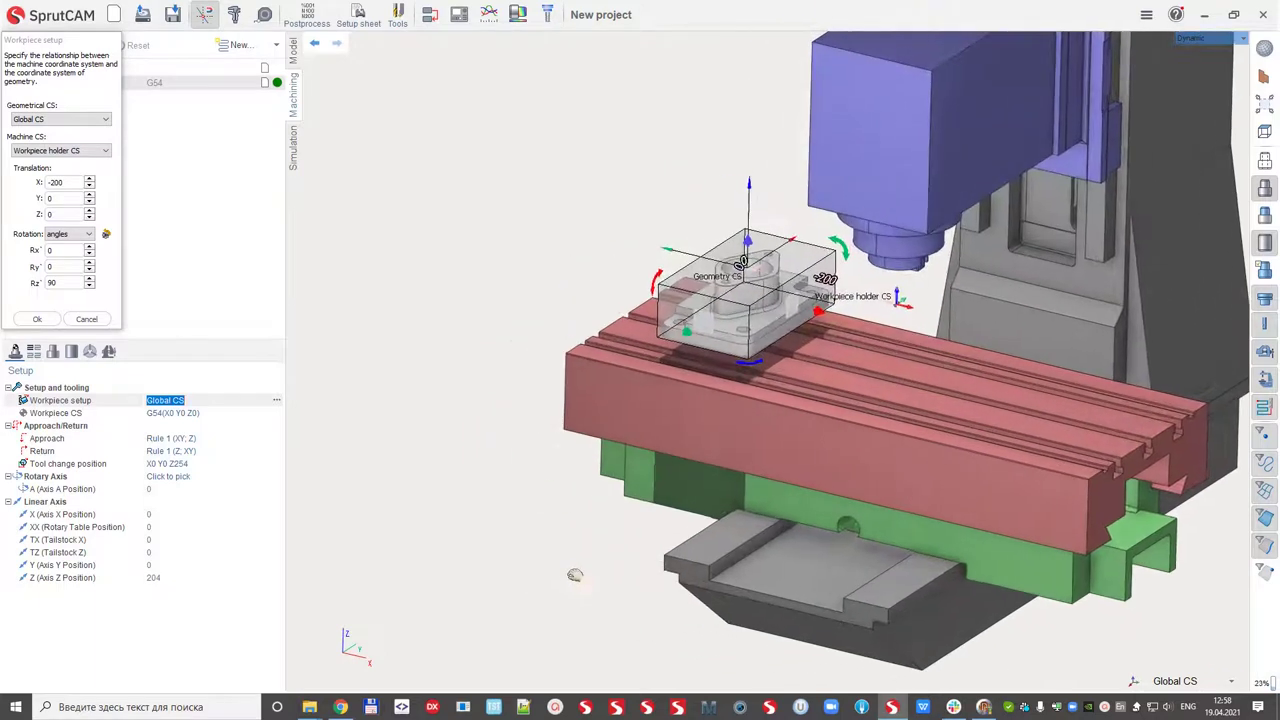
- Lower the part to Z -22 so it rests on the table, and accept the workpiece setup
{"action": "scroll", "coordinate": [572, 574], "scroll_direction": "down", "scroll_amount": 2}
{"action": "left_click_drag", "start_coordinate": [689, 353], "coordinate": [688, 364]}
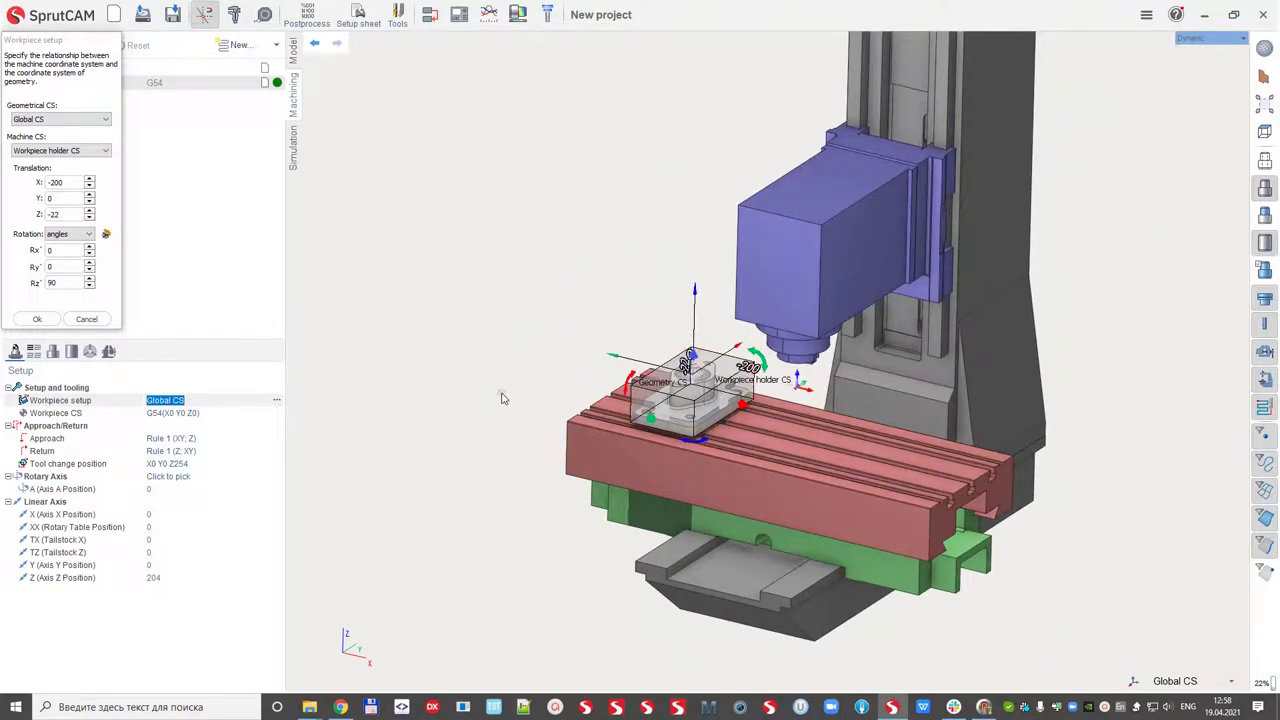
{"action": "left_click", "coordinate": [30, 320]}
{"action": "scroll", "coordinate": [543, 335], "scroll_direction": "up", "scroll_amount": 5}
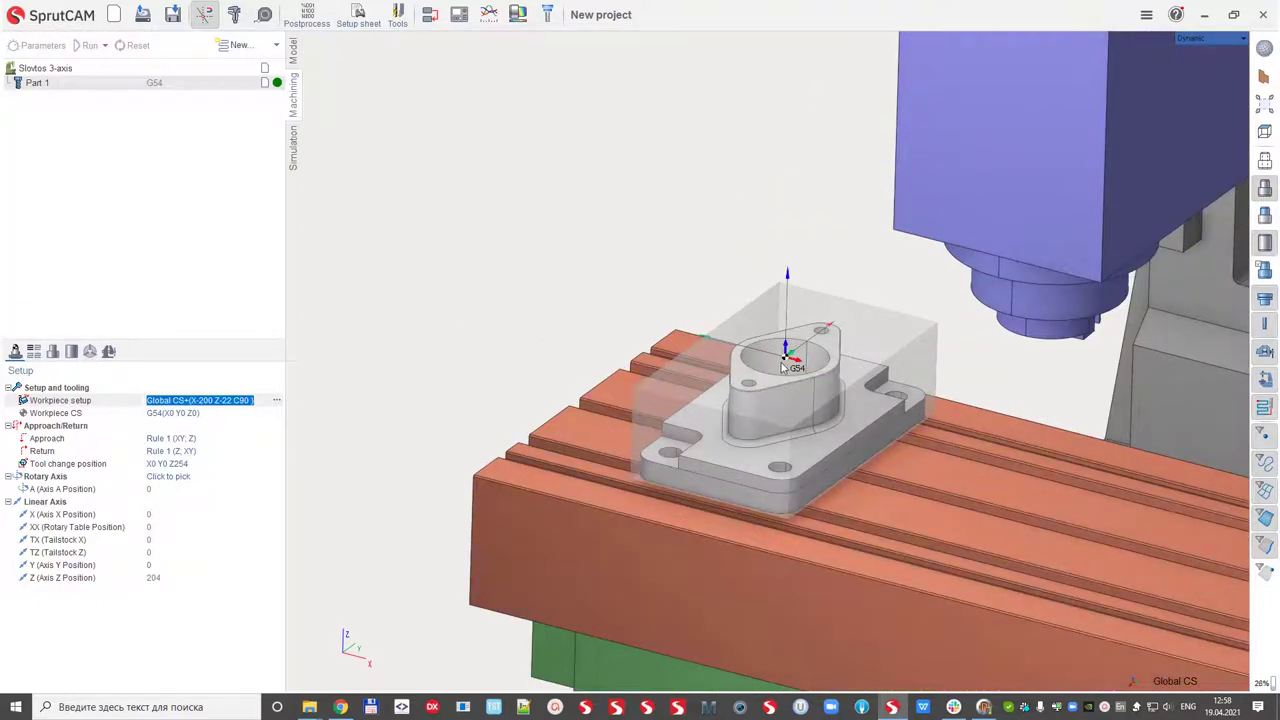
{"action": "scroll", "coordinate": [481, 315], "scroll_direction": "down", "scroll_amount": 2}
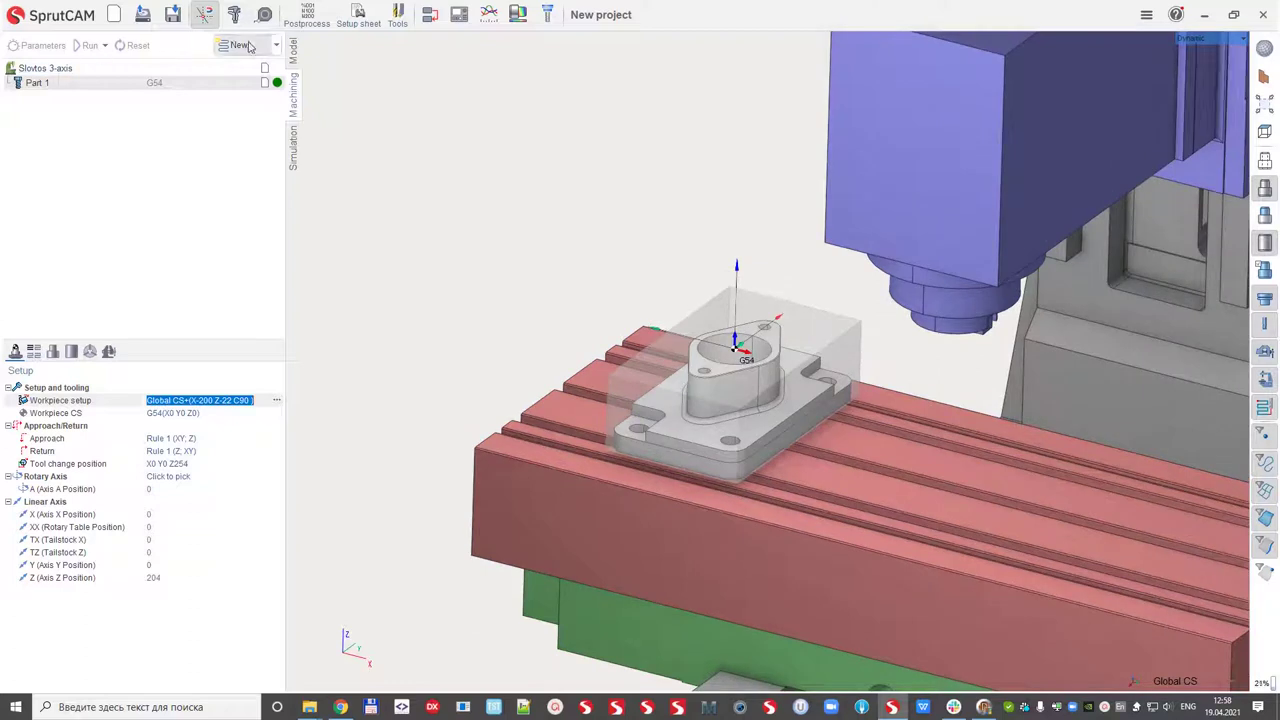
- Add a Face Milling operation to Part 1 and calculate its toolpath
{"action": "left_click", "coordinate": [275, 45]}
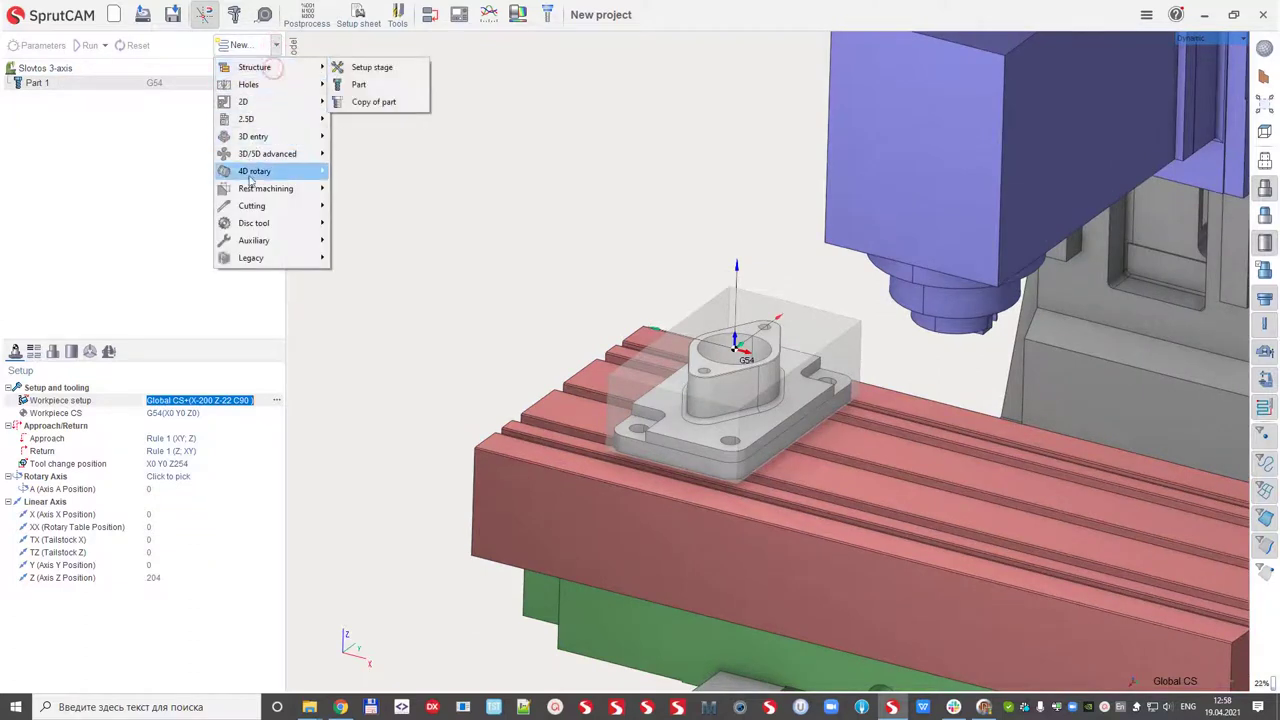
{"action": "mouse_move", "coordinate": [258, 136]}
{"action": "left_click", "coordinate": [380, 136]}
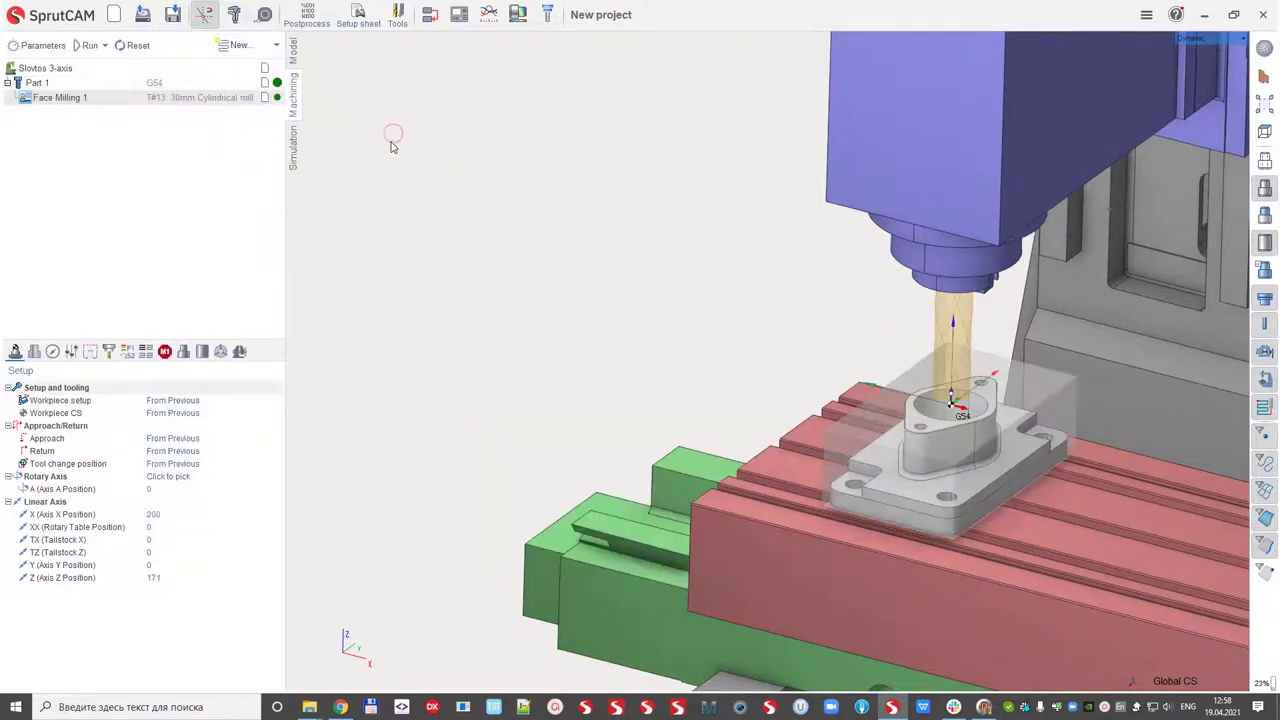
{"action": "left_click", "coordinate": [88, 45]}
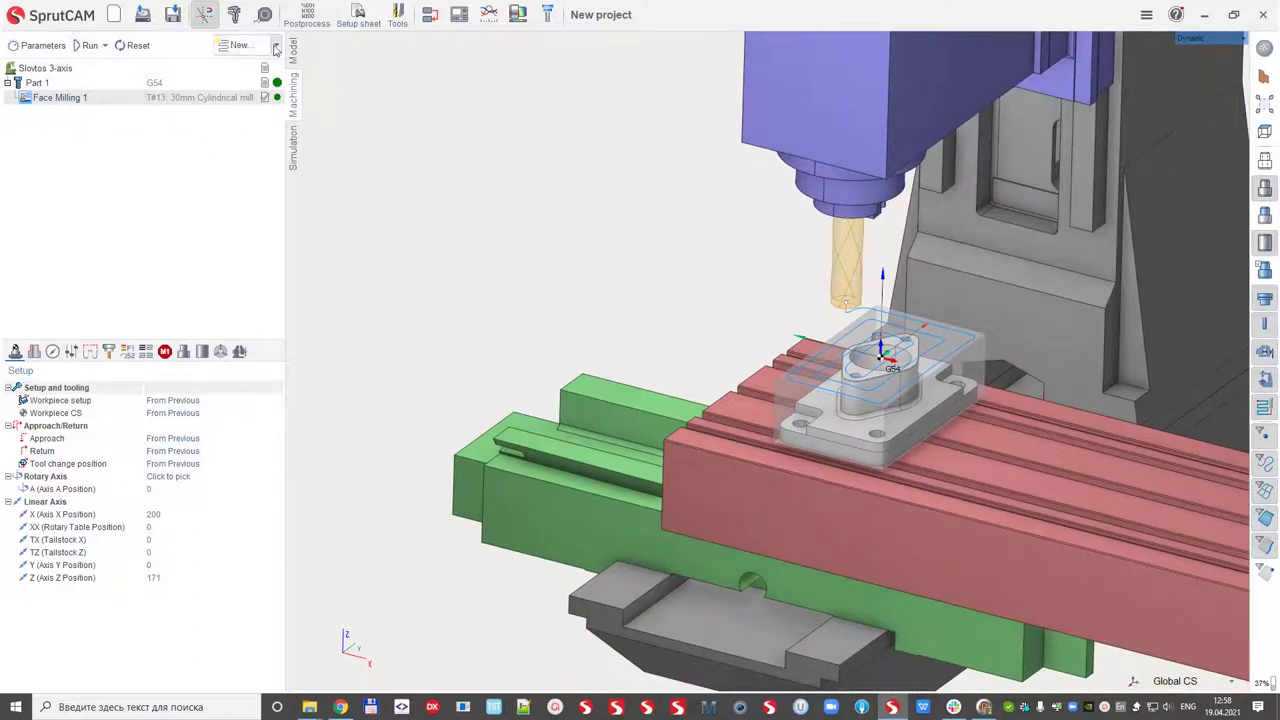
- Add a Roughing waterline operation after the face milling operation
{"action": "left_click", "coordinate": [240, 45]}
{"action": "mouse_move", "coordinate": [263, 140]}
{"action": "left_click", "coordinate": [382, 154]}
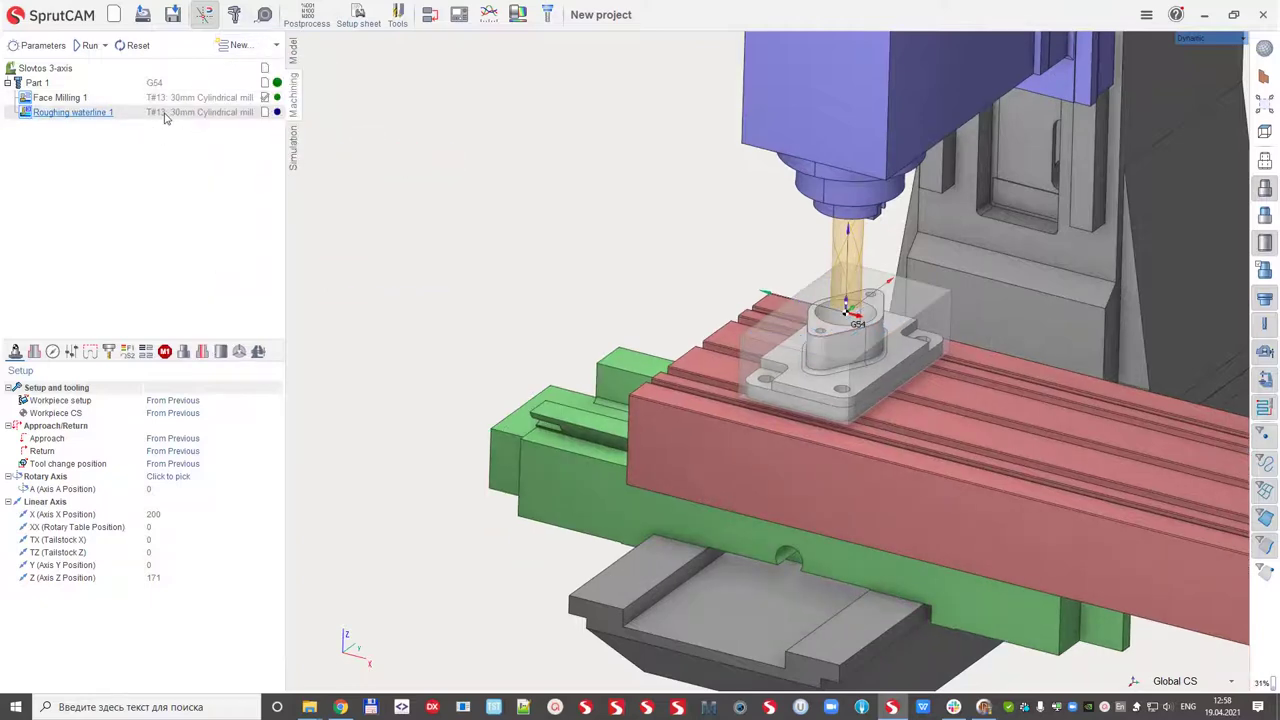
- Set the roughing operation's cylindrical mill diameter to 20 mm and save the tool change
{"action": "left_click", "coordinate": [109, 351]}
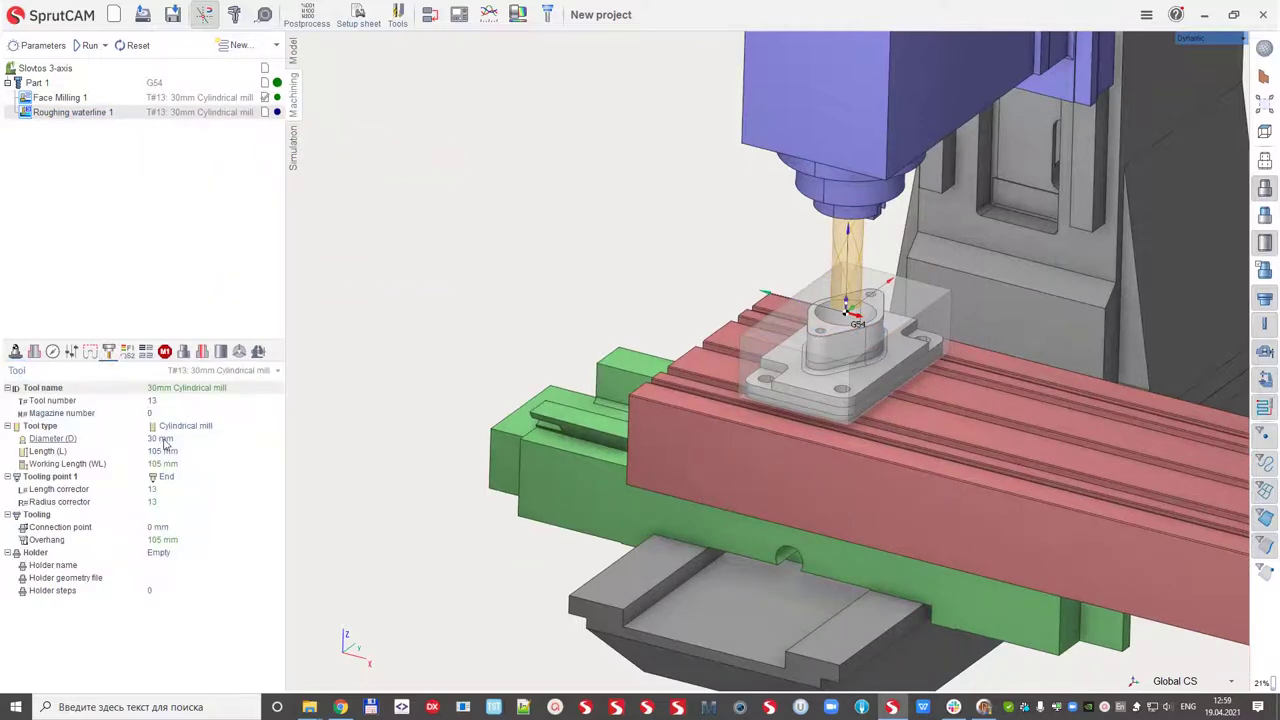
{"action": "left_click", "coordinate": [164, 438]}
{"action": "type", "text": "20"}
{"action": "key", "text": "Return"}
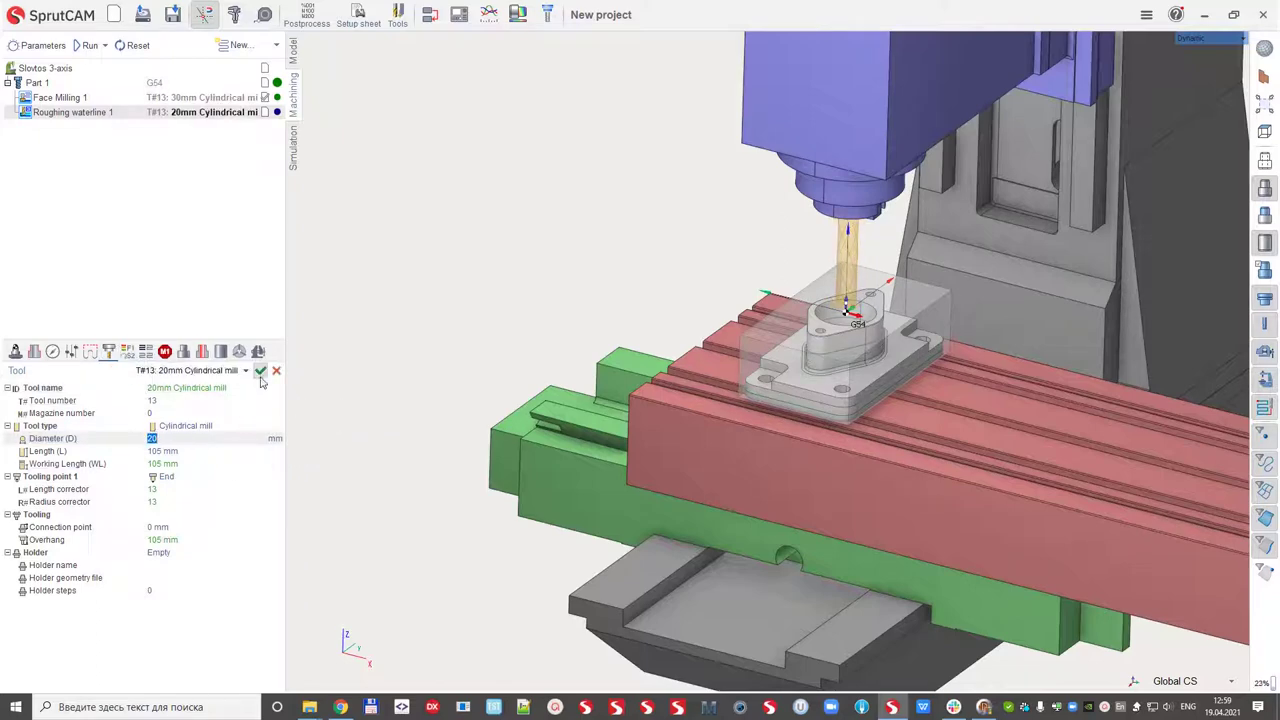
{"action": "left_click", "coordinate": [260, 372]}
{"action": "left_click", "coordinate": [597, 400]}
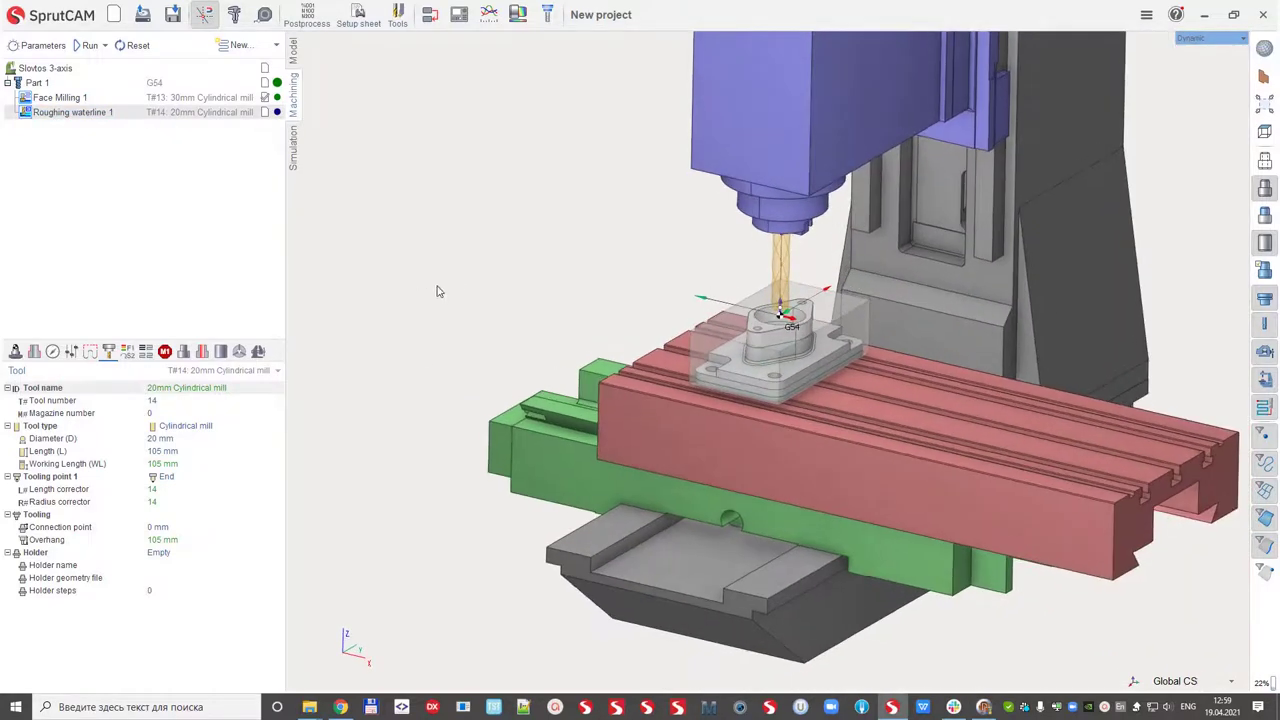
- Show the full model and assign the upper face of Part1's base flange as the roughing operation's bottom level
{"action": "left_click", "coordinate": [34, 353]}
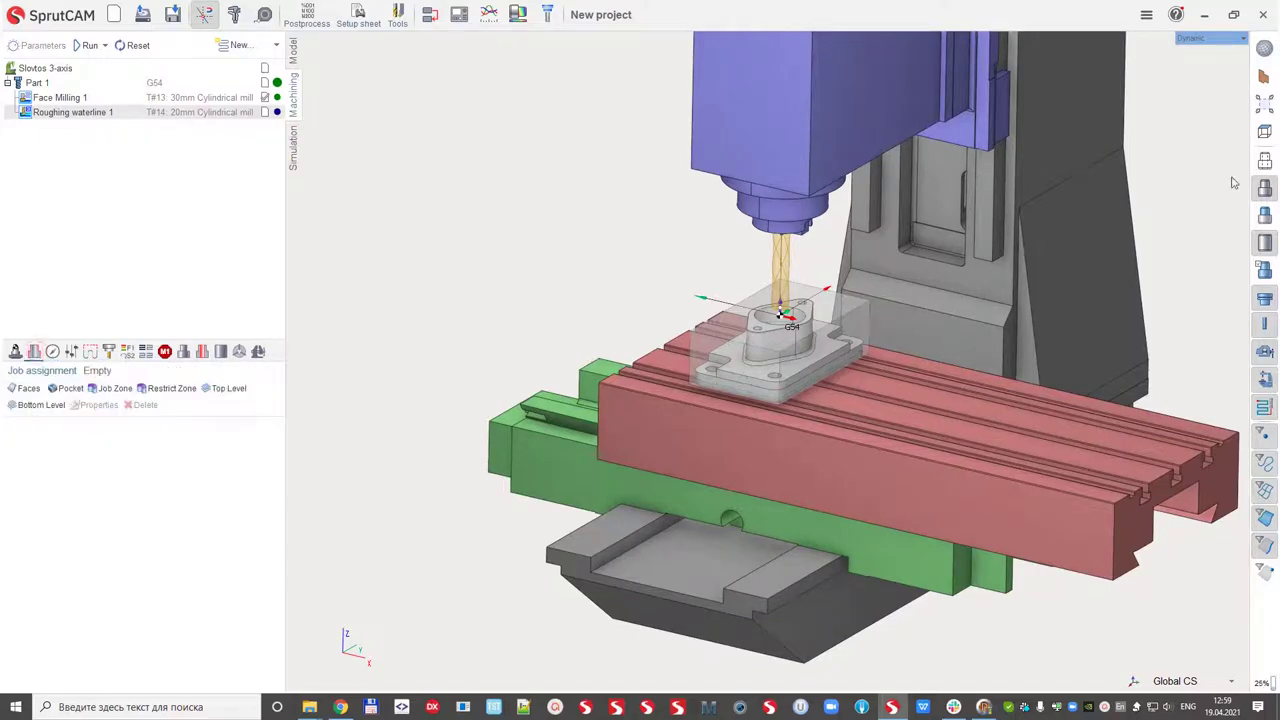
{"action": "left_click", "coordinate": [1264, 162]}
{"action": "scroll", "coordinate": [763, 286], "scroll_direction": "up", "scroll_amount": 3}
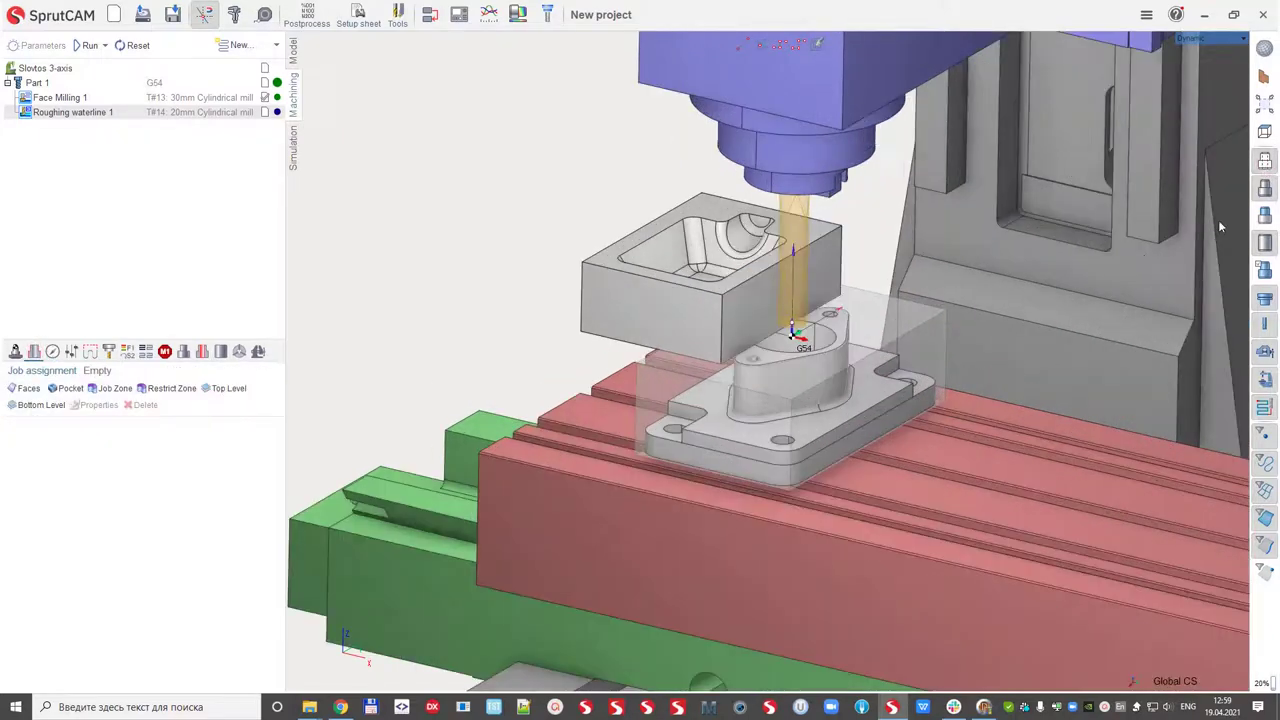
{"action": "middle_click_drag", "start_coordinate": [815, 298], "coordinate": [810, 368]}
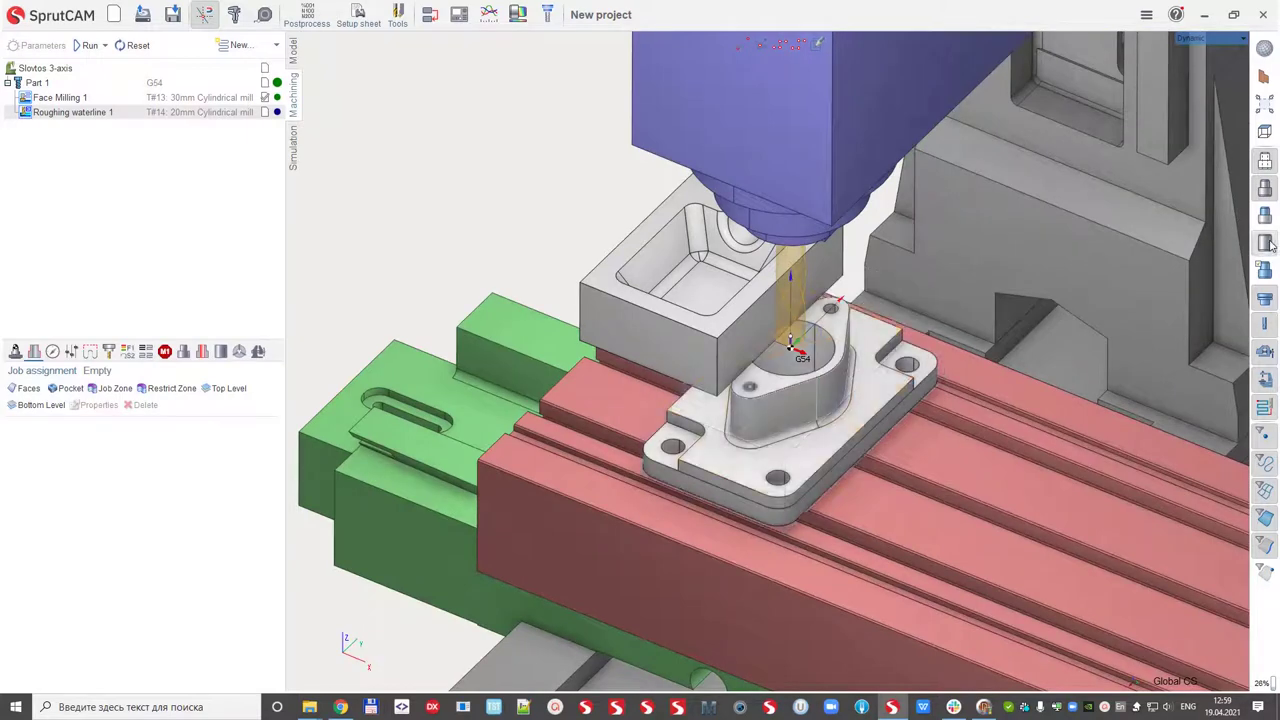
{"action": "left_click", "coordinate": [717, 457]}
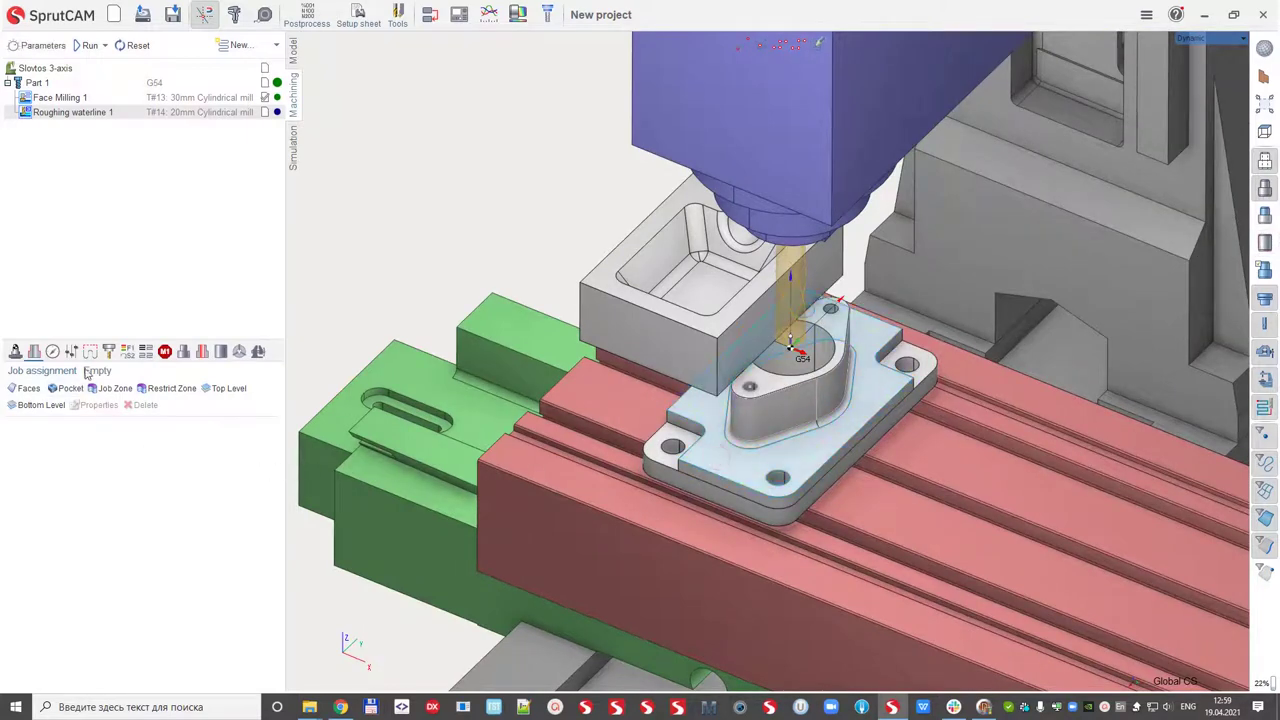
{"action": "left_click", "coordinate": [37, 406]}
- Set the roughing waterline operation's depth step to be defined by count, with a value of 1
{"action": "left_click", "coordinate": [52, 352]}
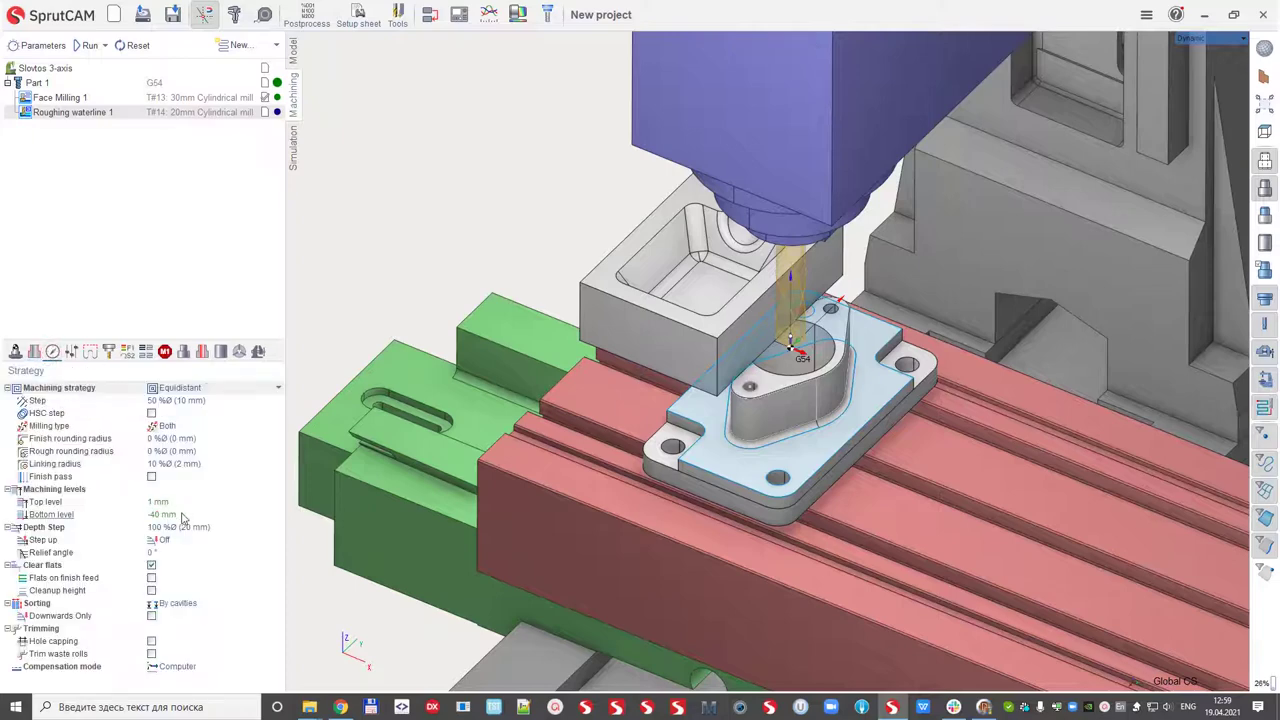
{"action": "left_click", "coordinate": [187, 529]}
{"action": "left_click", "coordinate": [259, 530]}
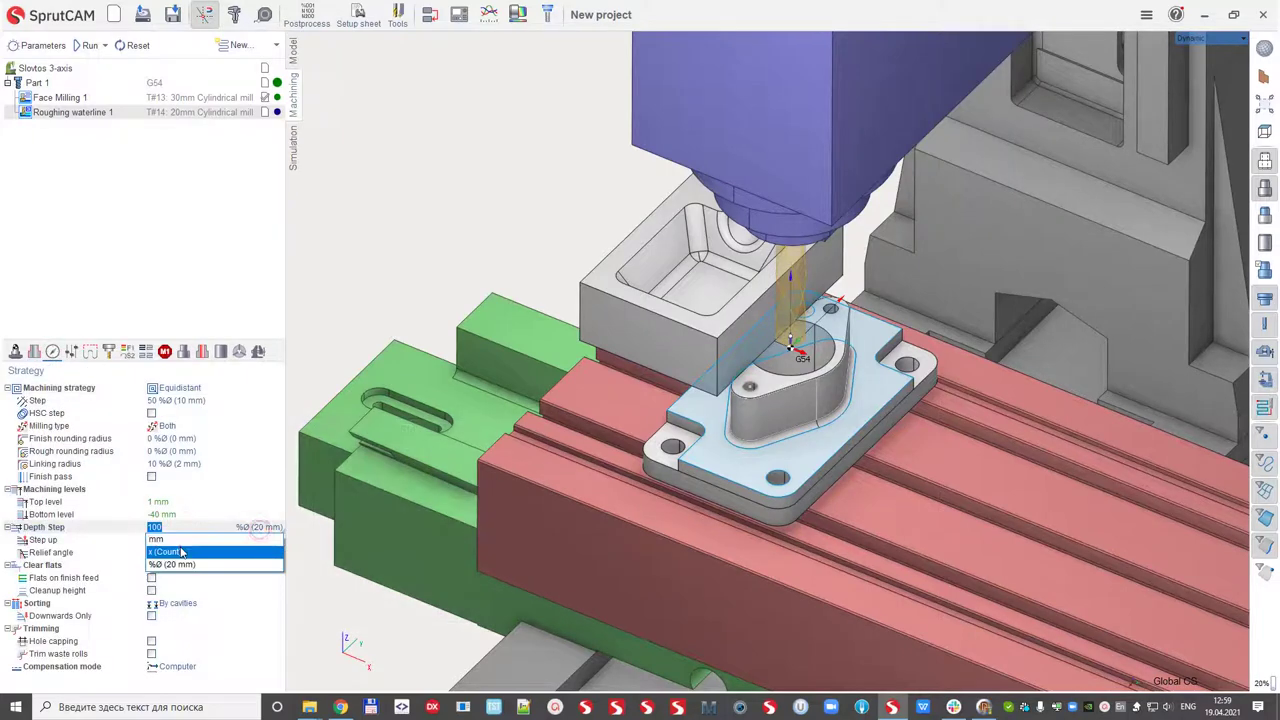
{"action": "left_click", "coordinate": [178, 551]}
{"action": "key", "text": "BackSpace"}
{"action": "type", "text": "2"}
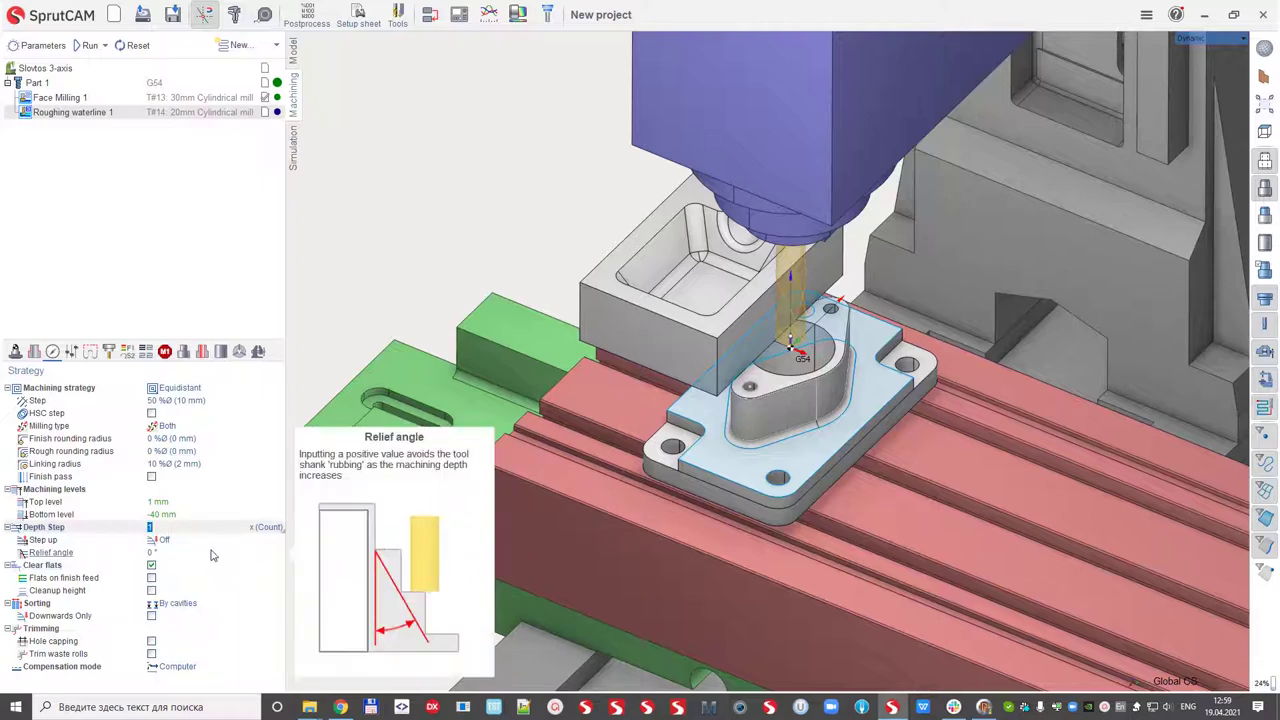
{"action": "left_click", "coordinate": [210, 550]}
{"action": "left_click", "coordinate": [404, 201]}
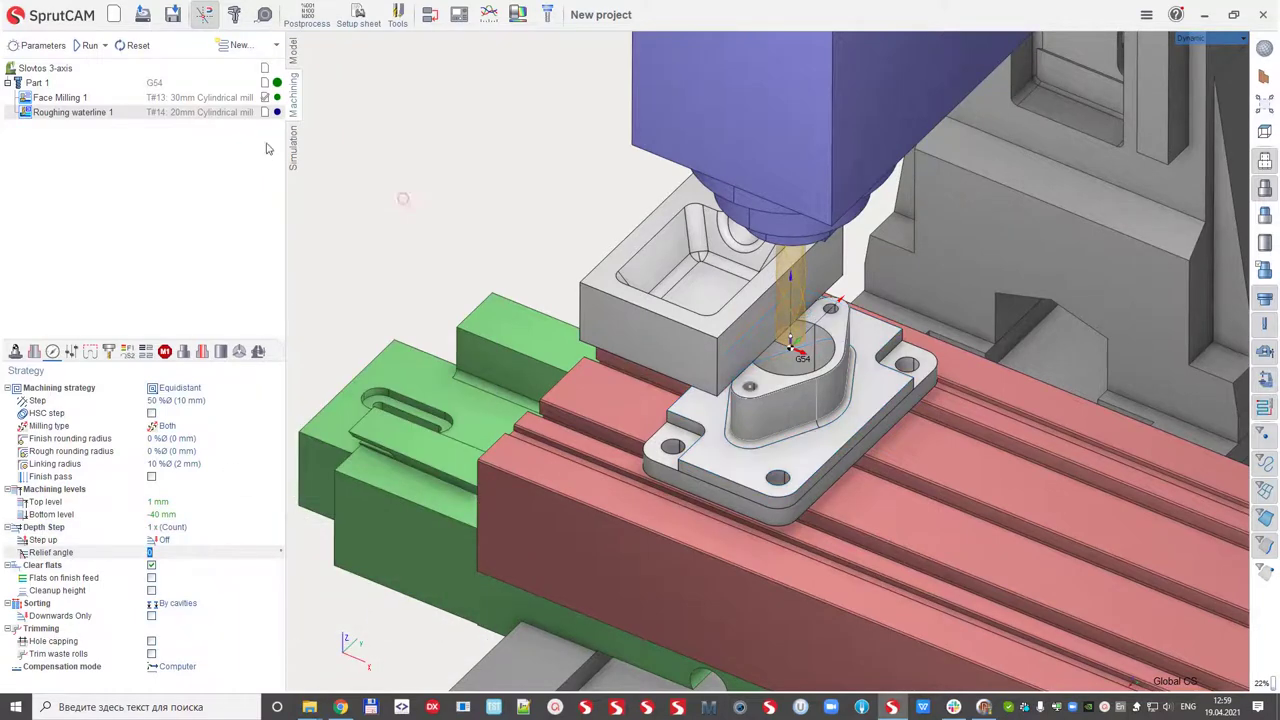
- Calculate the roughing waterline toolpath, hide the full model and inspect the passes around Part1
{"action": "left_click", "coordinate": [88, 45]}
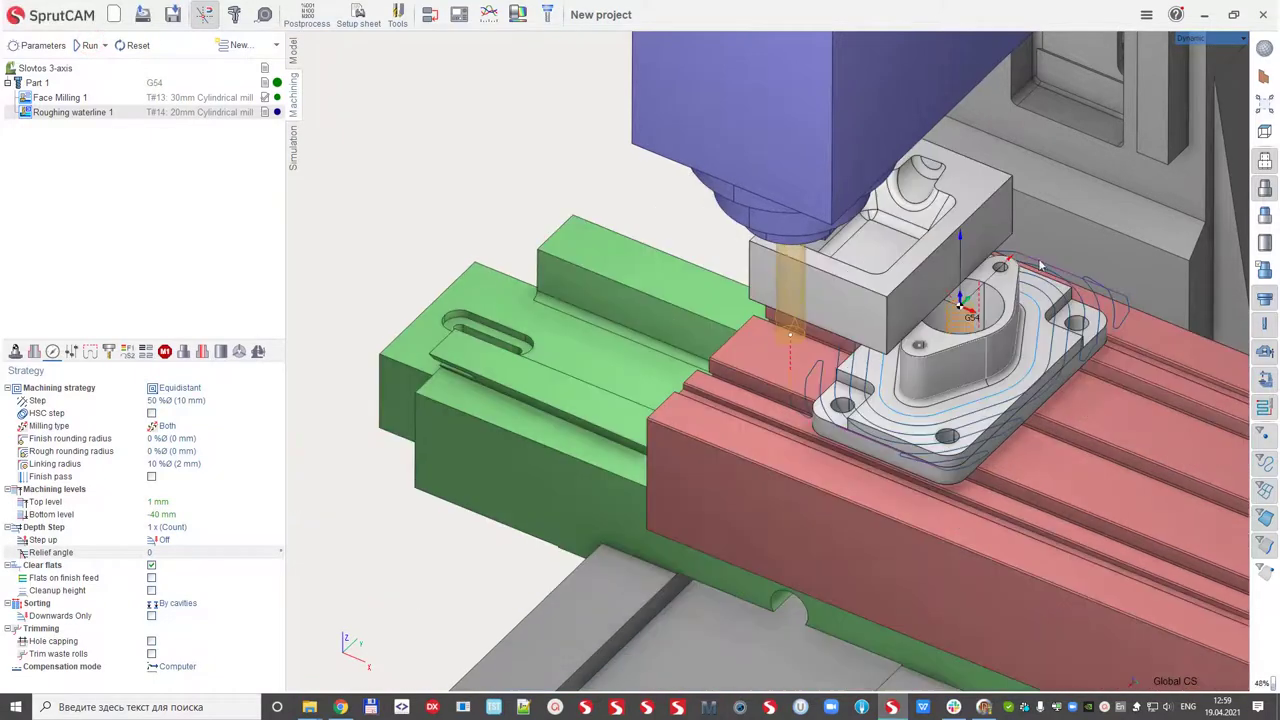
{"action": "left_click", "coordinate": [1264, 160]}
{"action": "middle_click_drag", "start_coordinate": [1026, 346], "coordinate": [840, 354]}
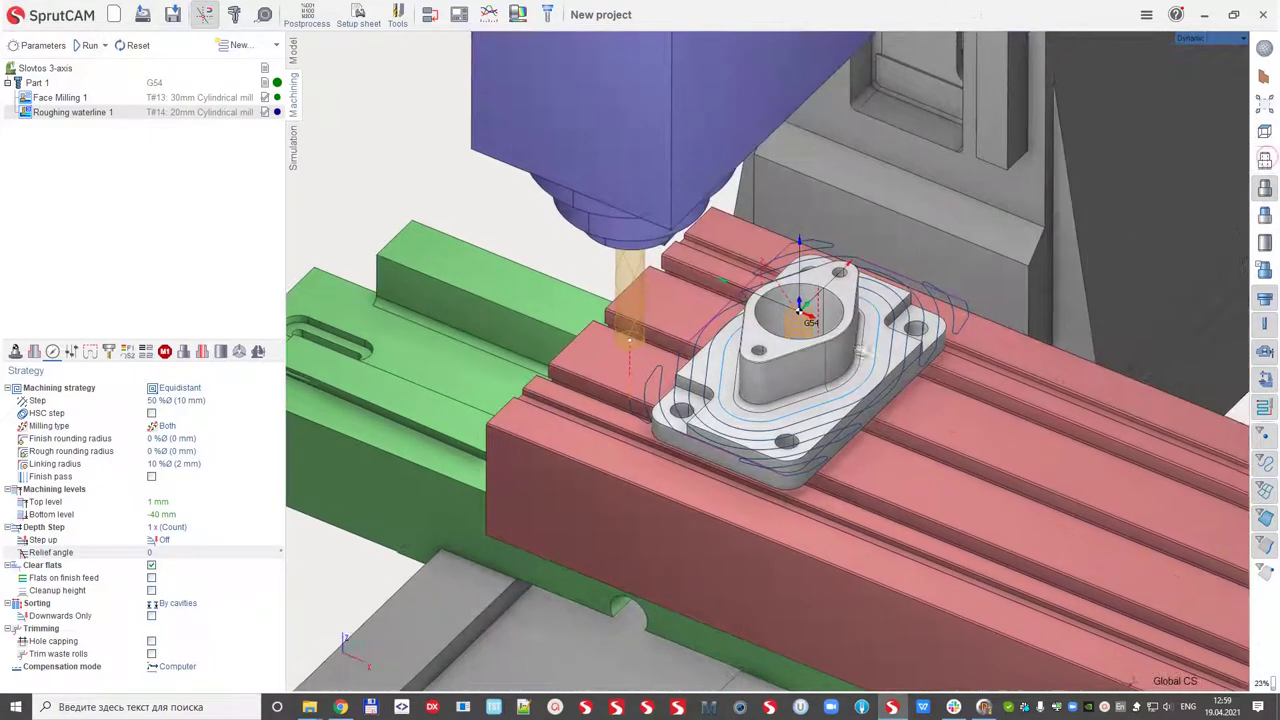
{"action": "right_click_drag", "start_coordinate": [840, 354], "coordinate": [900, 280]}
{"action": "right_click_drag", "start_coordinate": [800, 280], "coordinate": [739, 321]}
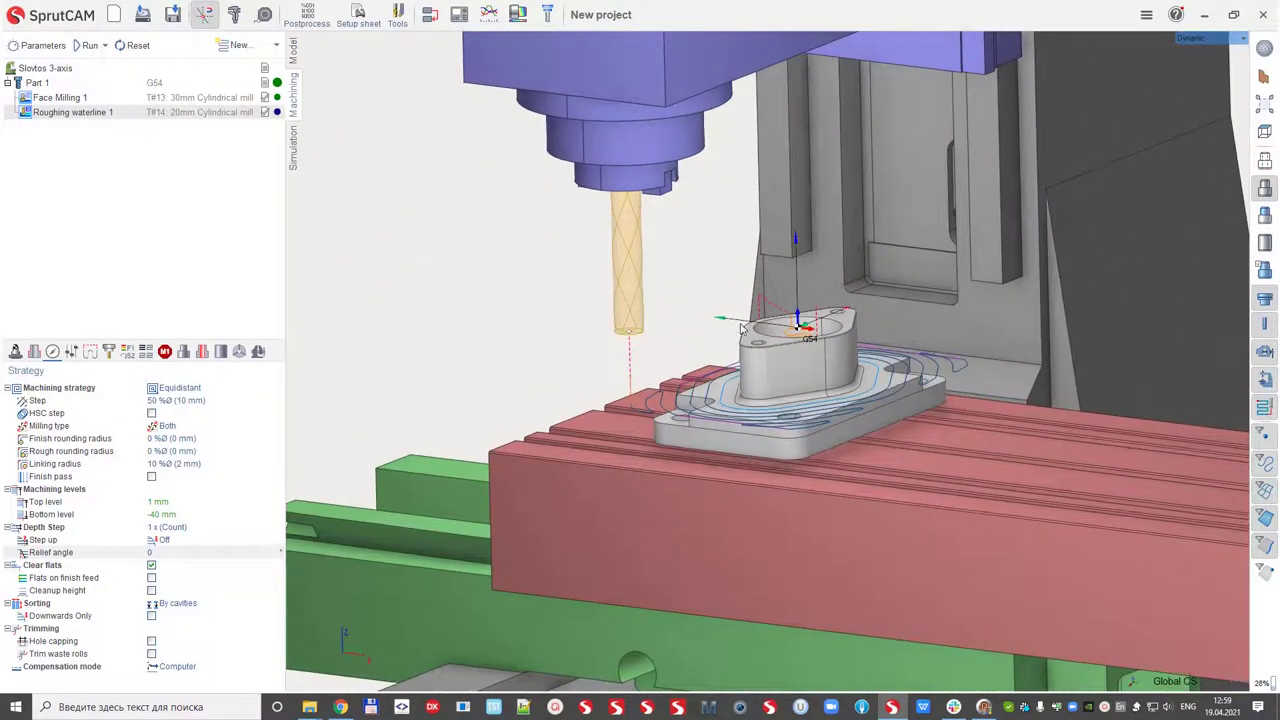
{"action": "middle_click_drag", "start_coordinate": [722, 324], "coordinate": [652, 262]}
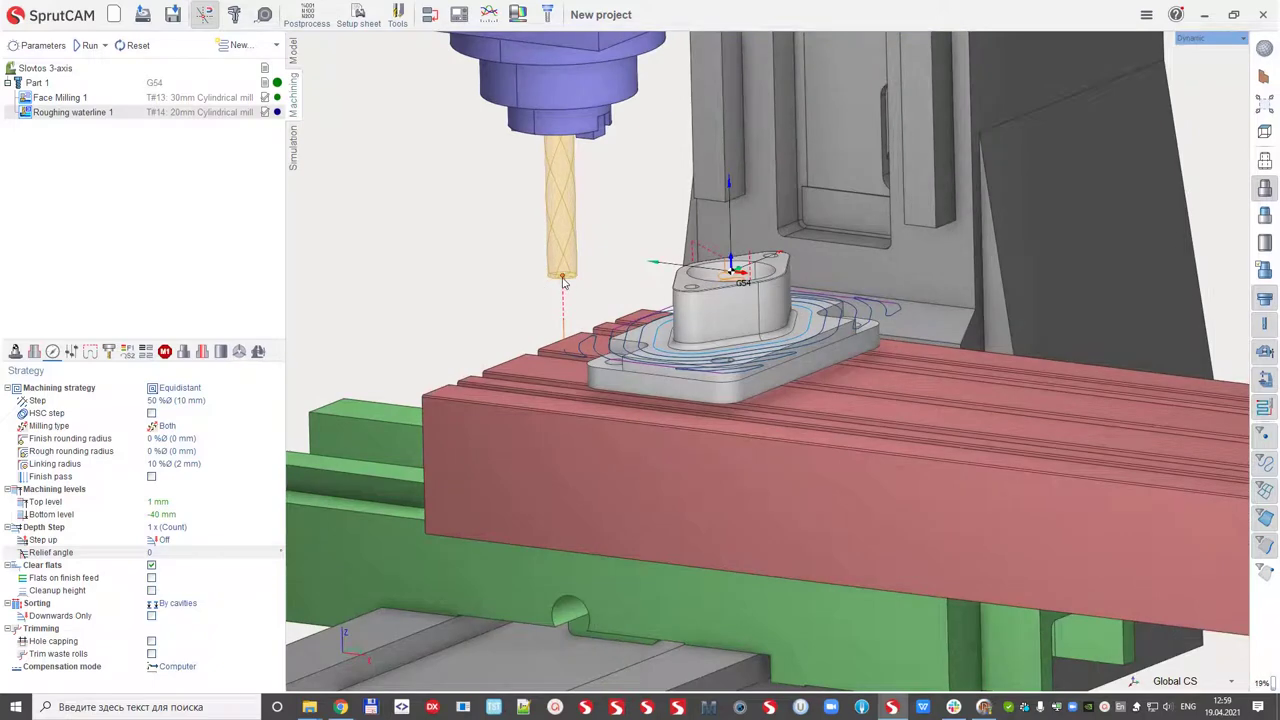
{"action": "scroll", "coordinate": [690, 300], "scroll_direction": "up", "scroll_amount": 3}
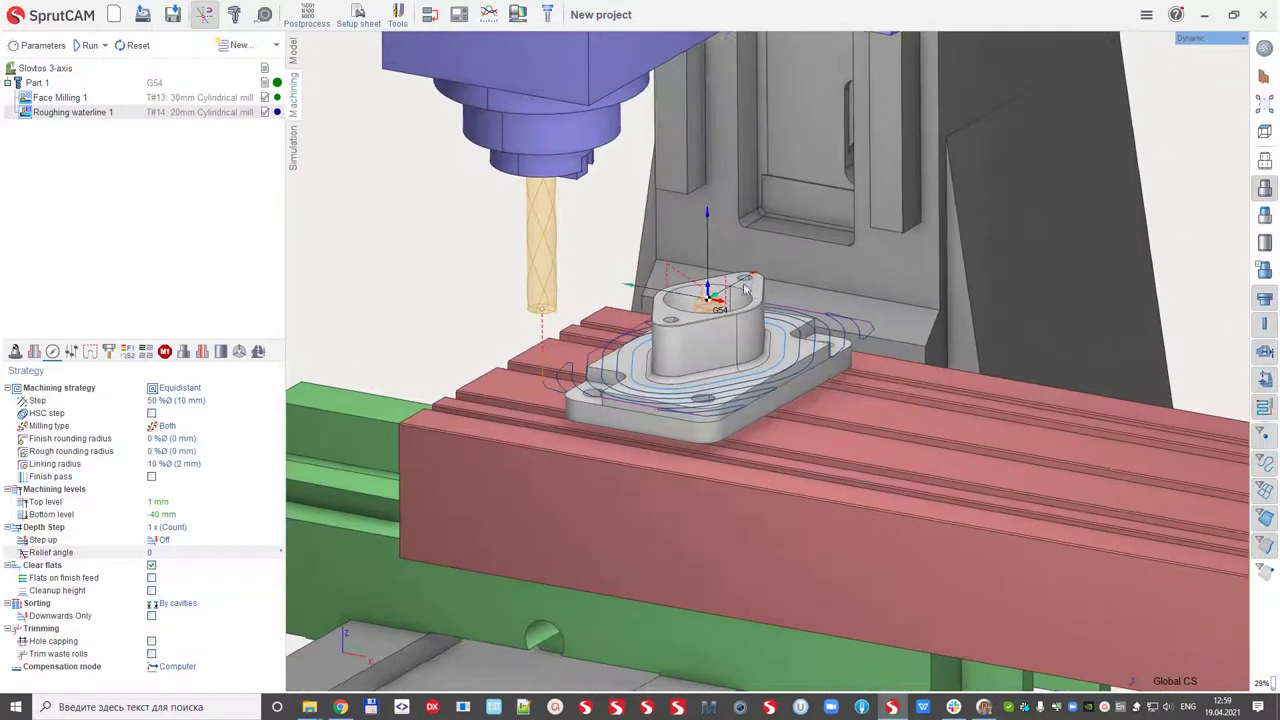
- Run the roughing waterline calculation without links and view the part on the whole table
{"action": "left_click", "coordinate": [104, 45]}
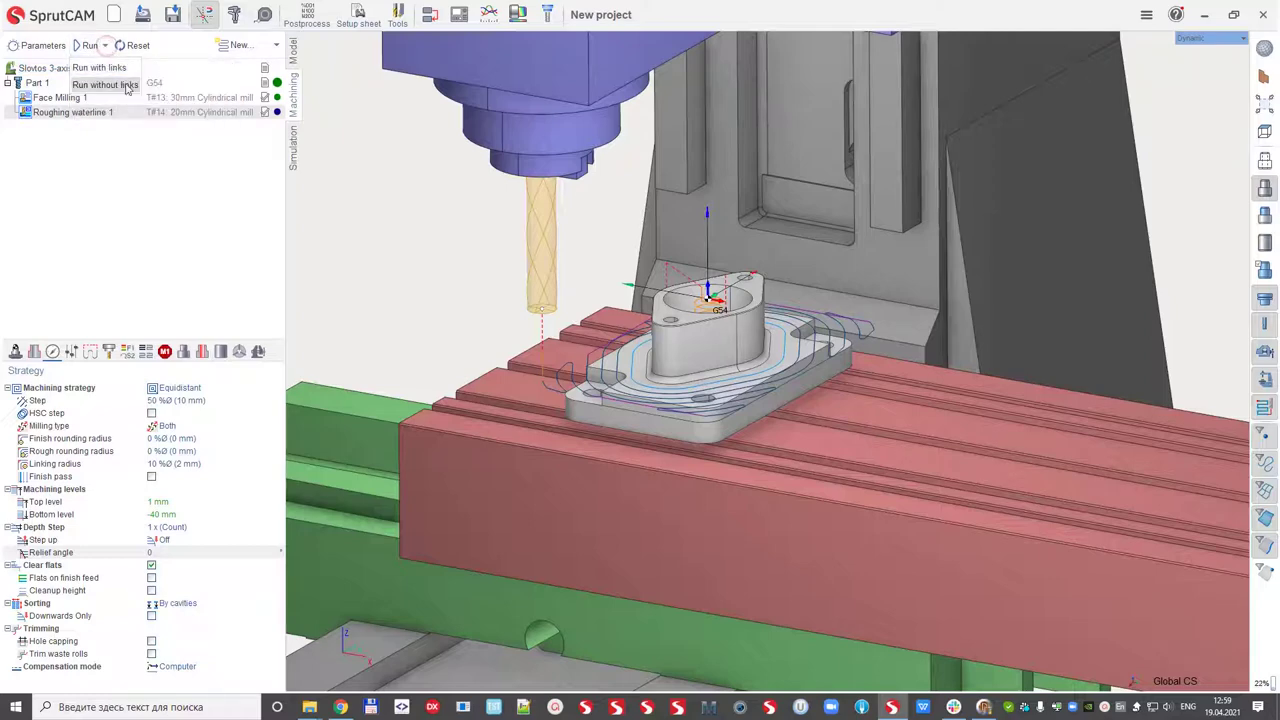
{"action": "left_click", "coordinate": [103, 86]}
{"action": "scroll", "coordinate": [563, 294], "scroll_direction": "down", "scroll_amount": 2}
{"action": "middle_click_drag", "start_coordinate": [563, 294], "coordinate": [611, 261]}
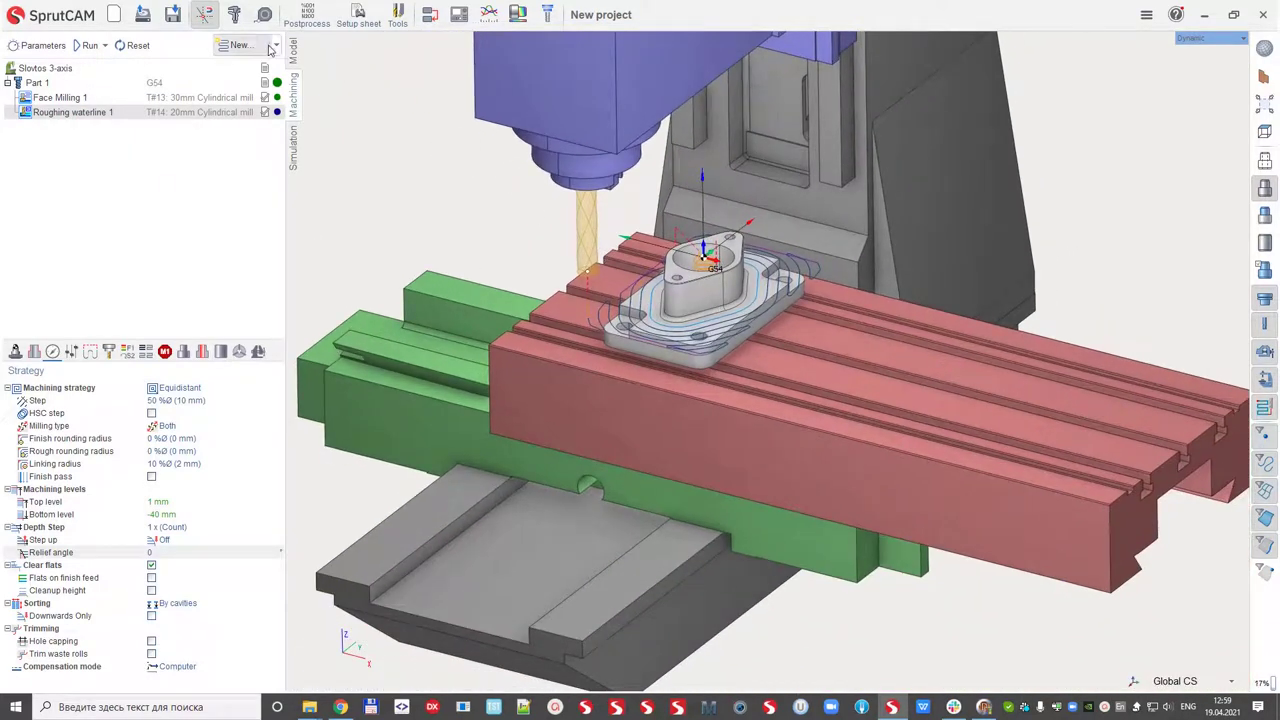
- Add a second Part to the project structure after Part 1's operations
{"action": "left_click", "coordinate": [240, 45]}
{"action": "left_click", "coordinate": [275, 67]}
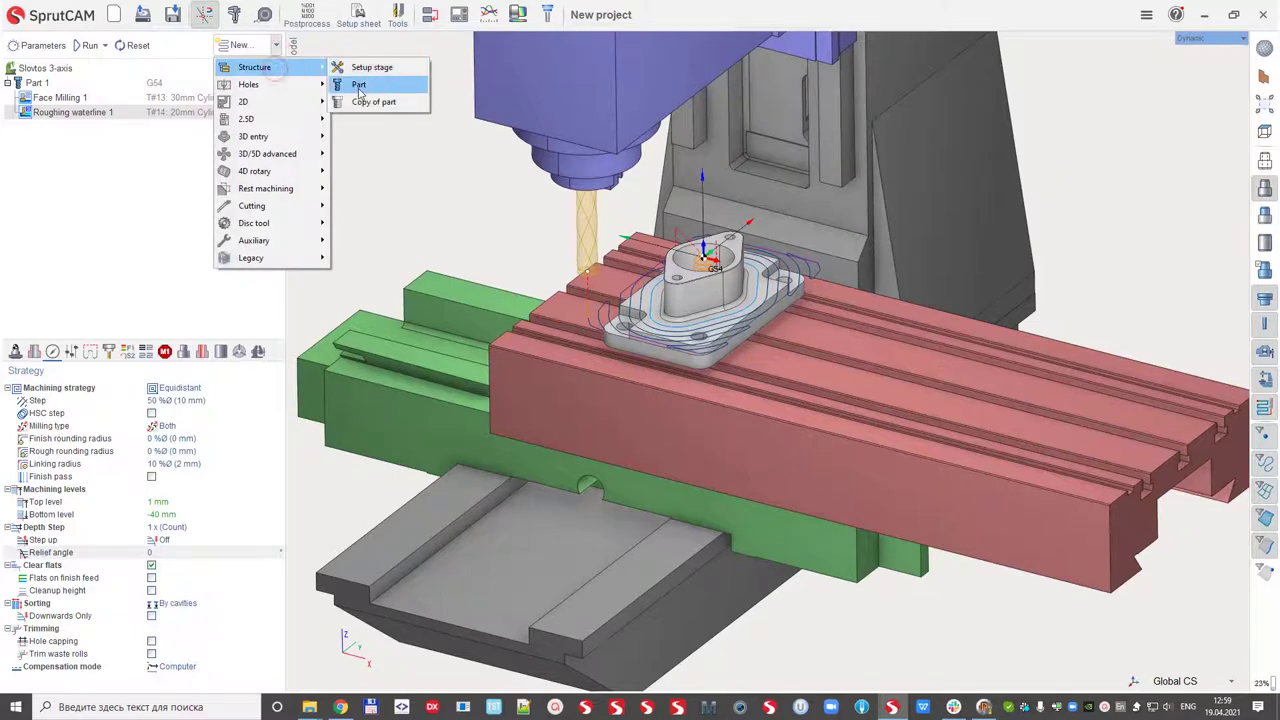
{"action": "left_click", "coordinate": [358, 84]}
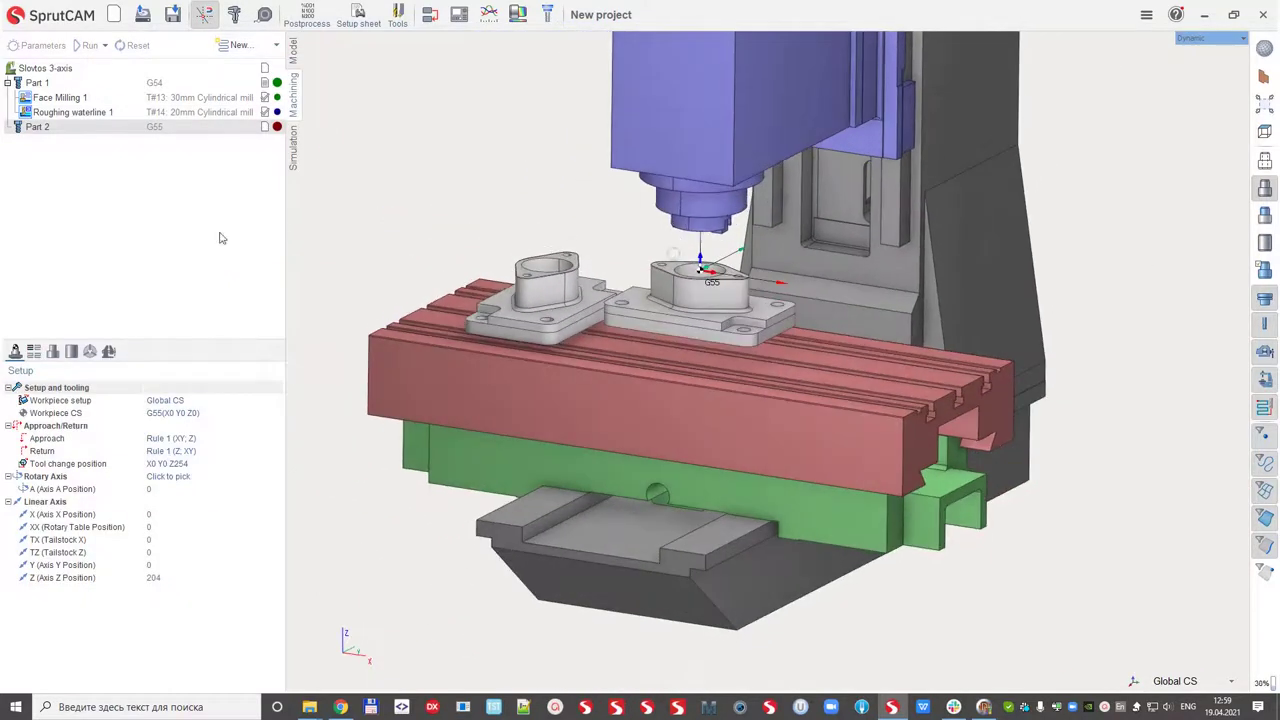
- Replace Part 2's inherited part geometry with the faces from the Forming mould.3dm folder
{"action": "left_click", "coordinate": [52, 352]}
{"action": "left_click", "coordinate": [72, 410]}
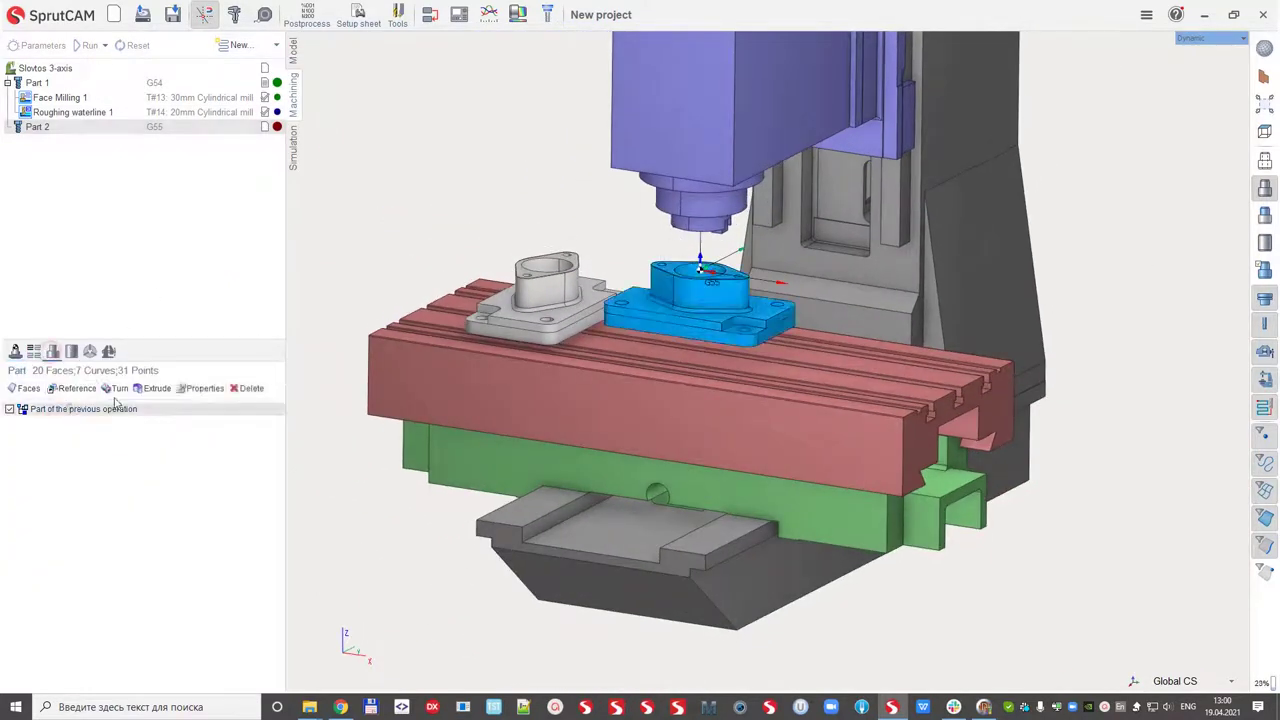
{"action": "left_click", "coordinate": [251, 388]}
{"action": "left_click", "coordinate": [25, 388]}
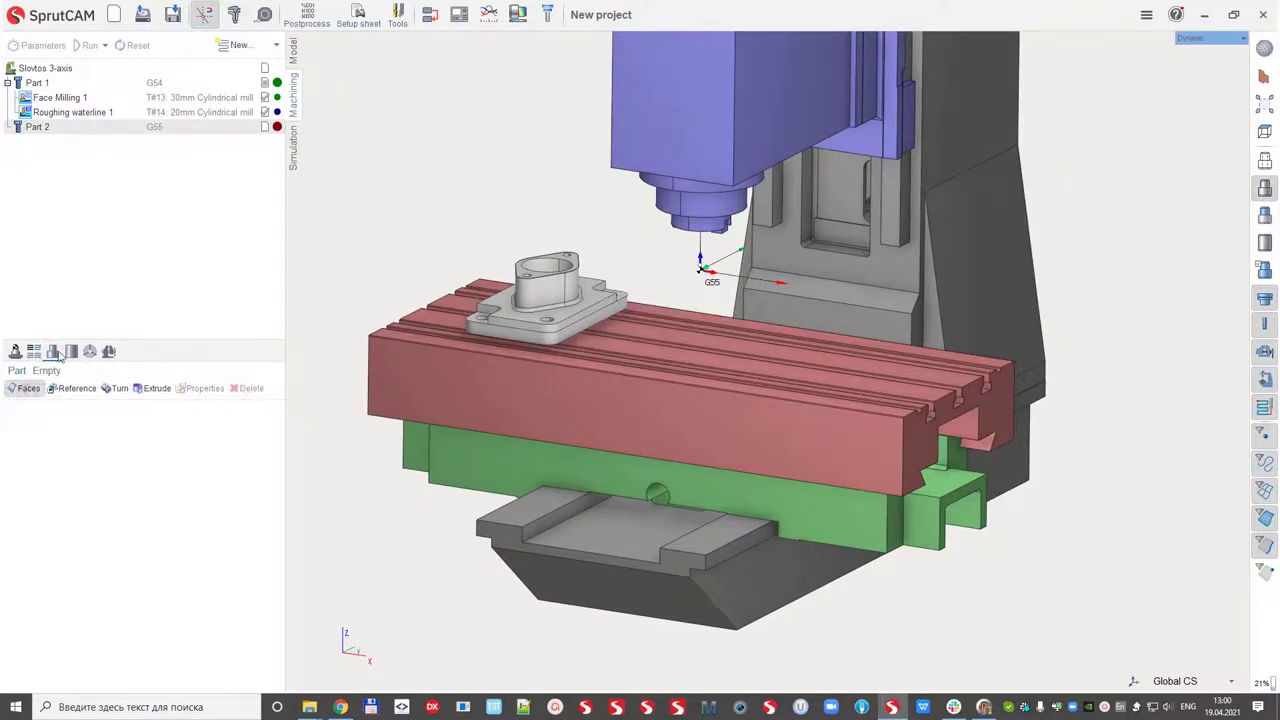
{"action": "left_click", "coordinate": [161, 69]}
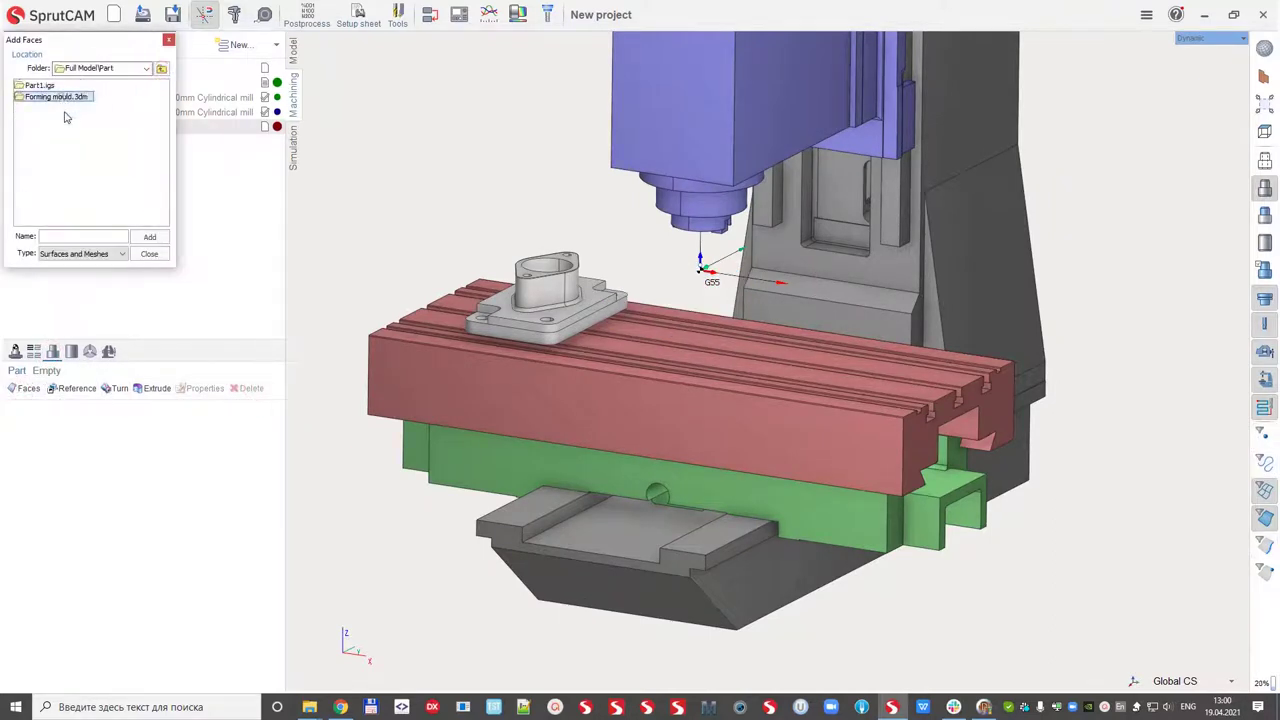
{"action": "left_click", "coordinate": [150, 238]}
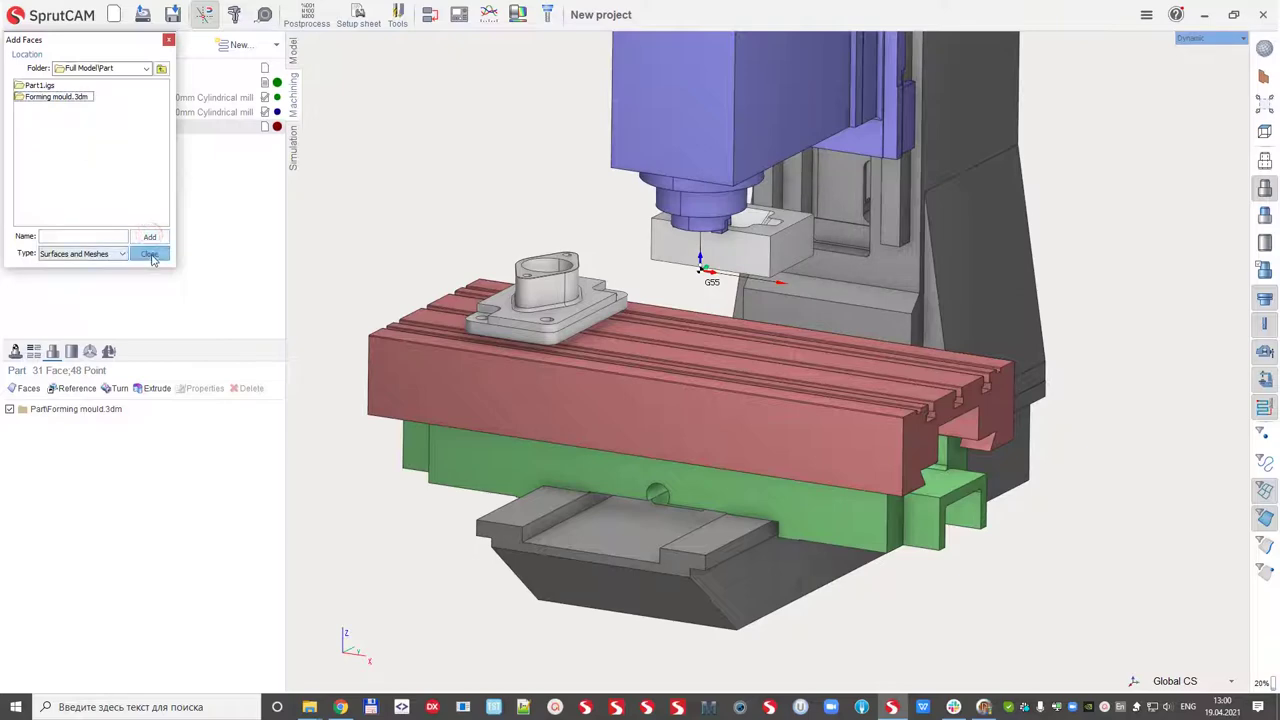
{"action": "left_click", "coordinate": [149, 254]}
{"action": "mouse_move", "coordinate": [316, 236]}
{"action": "middle_mouse_down"}
{"action": "mouse_move", "coordinate": [334, 206]}
{"action": "mouse_move", "coordinate": [330, 224]}
{"action": "middle_mouse_up"}
- Replace Part 2's inherited workpiece with a box around the part, using an allowance of 1 mm
{"action": "left_click", "coordinate": [14, 353]}
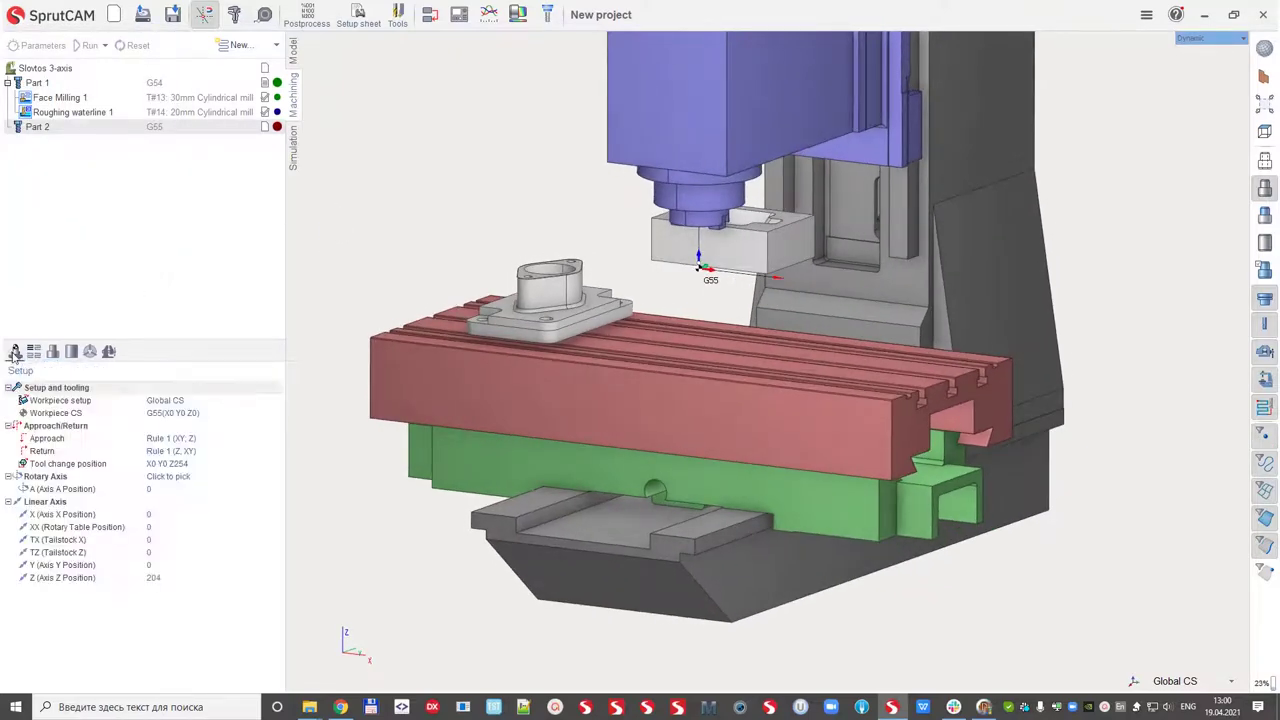
{"action": "left_click", "coordinate": [71, 352]}
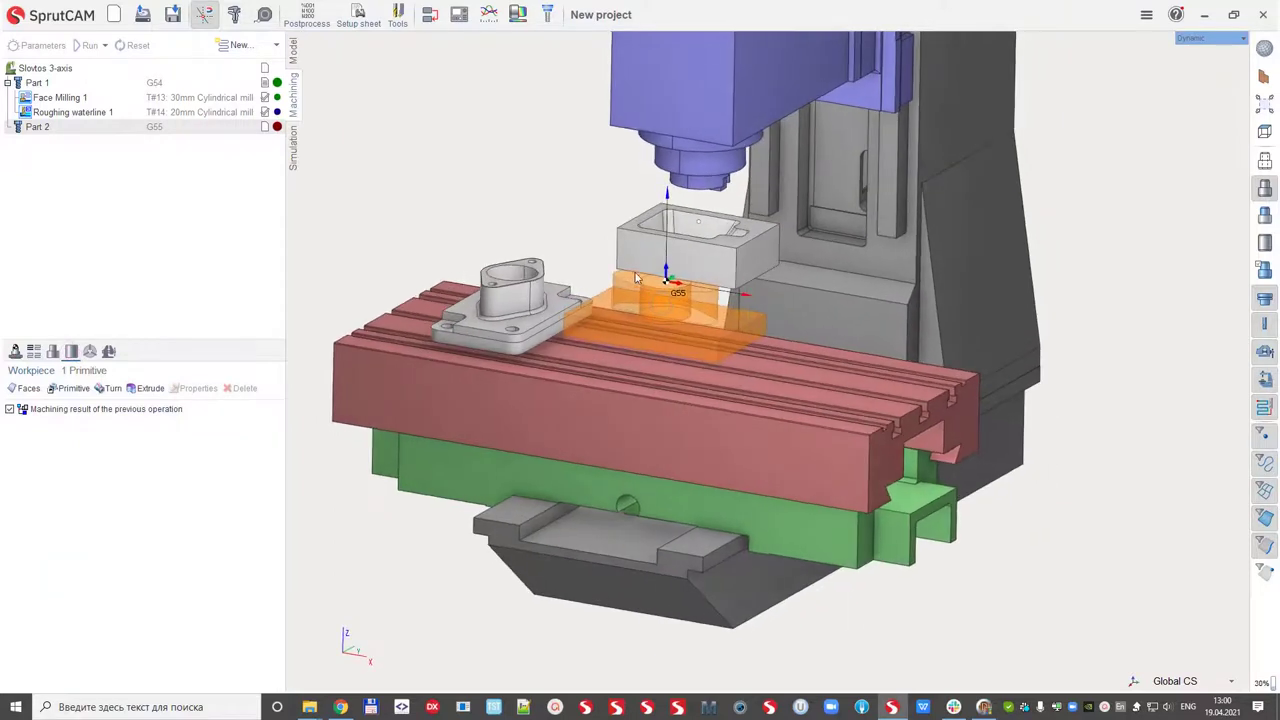
{"action": "left_click", "coordinate": [85, 410]}
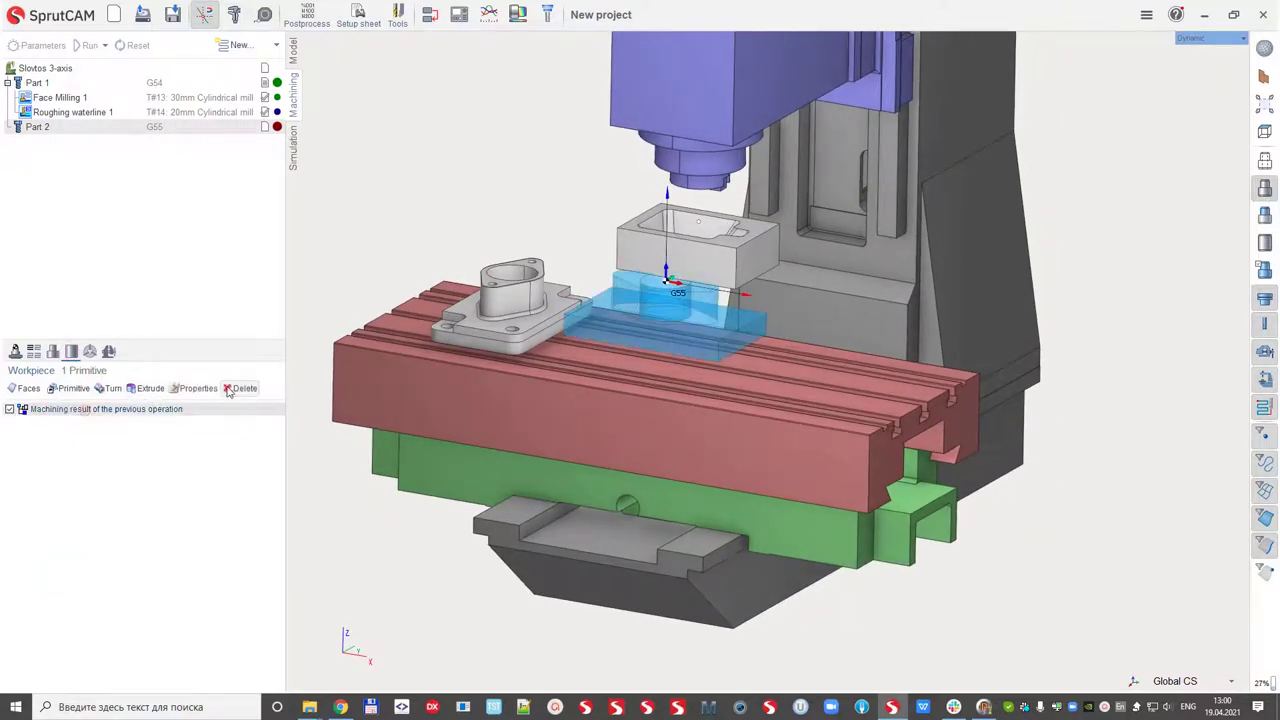
{"action": "left_click", "coordinate": [245, 388]}
{"action": "left_click", "coordinate": [70, 388]}
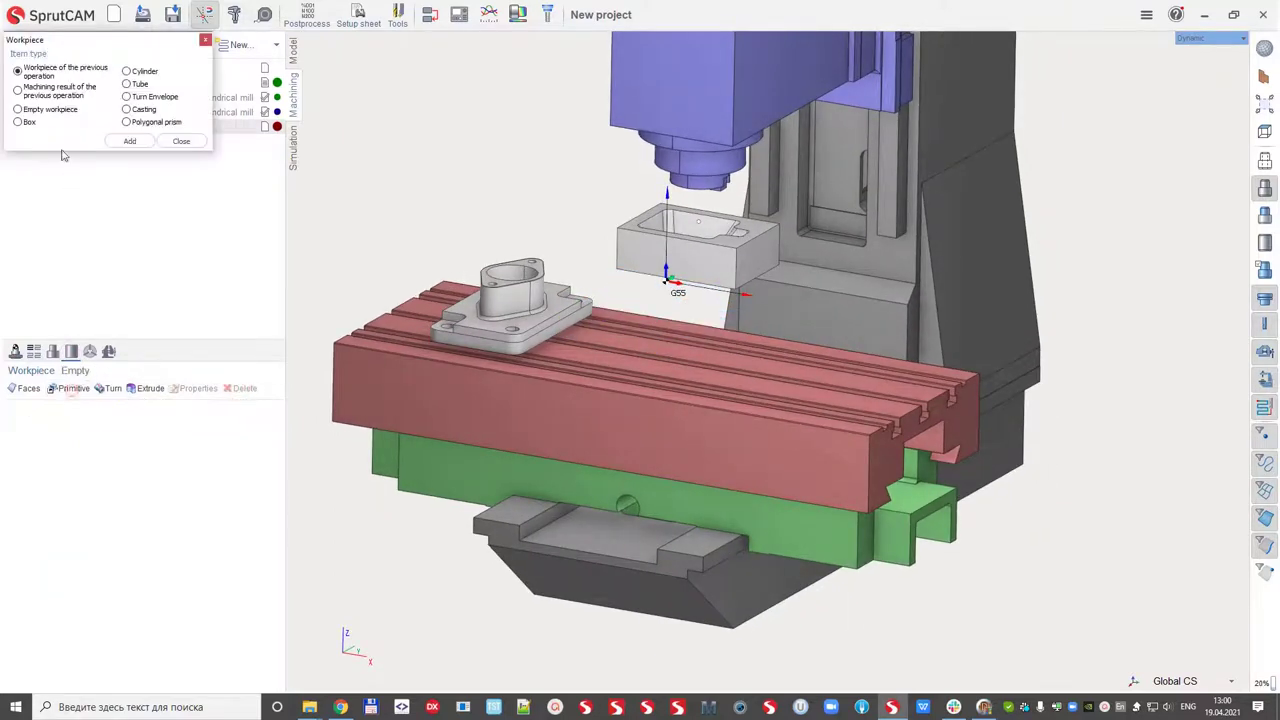
{"action": "left_click", "coordinate": [19, 122]}
{"action": "key", "text": "BackSpace"}
{"action": "type", "text": "1"}
{"action": "left_click", "coordinate": [130, 249]}
{"action": "left_click", "coordinate": [180, 249]}
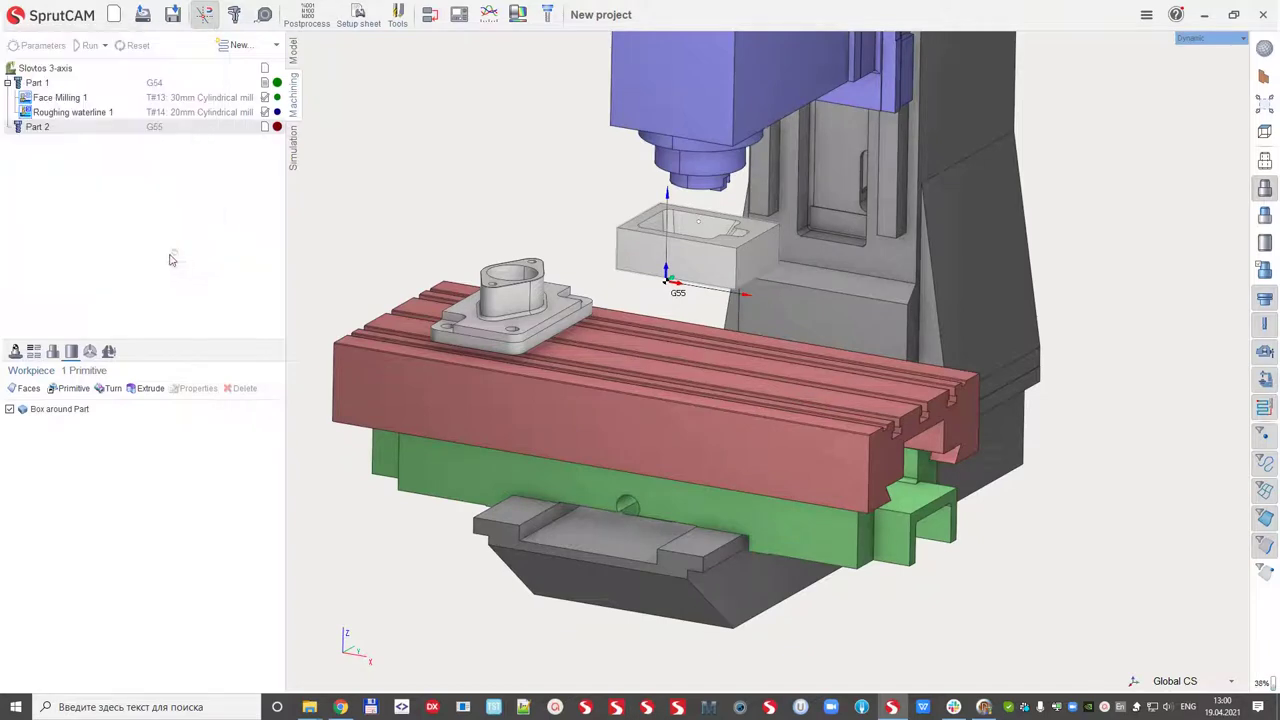
- Position Part 2's workpiece on the table beside Part 1 at X 145, Y 61.026, Z -102, rotated 90° about Z
{"action": "left_click", "coordinate": [16, 351]}
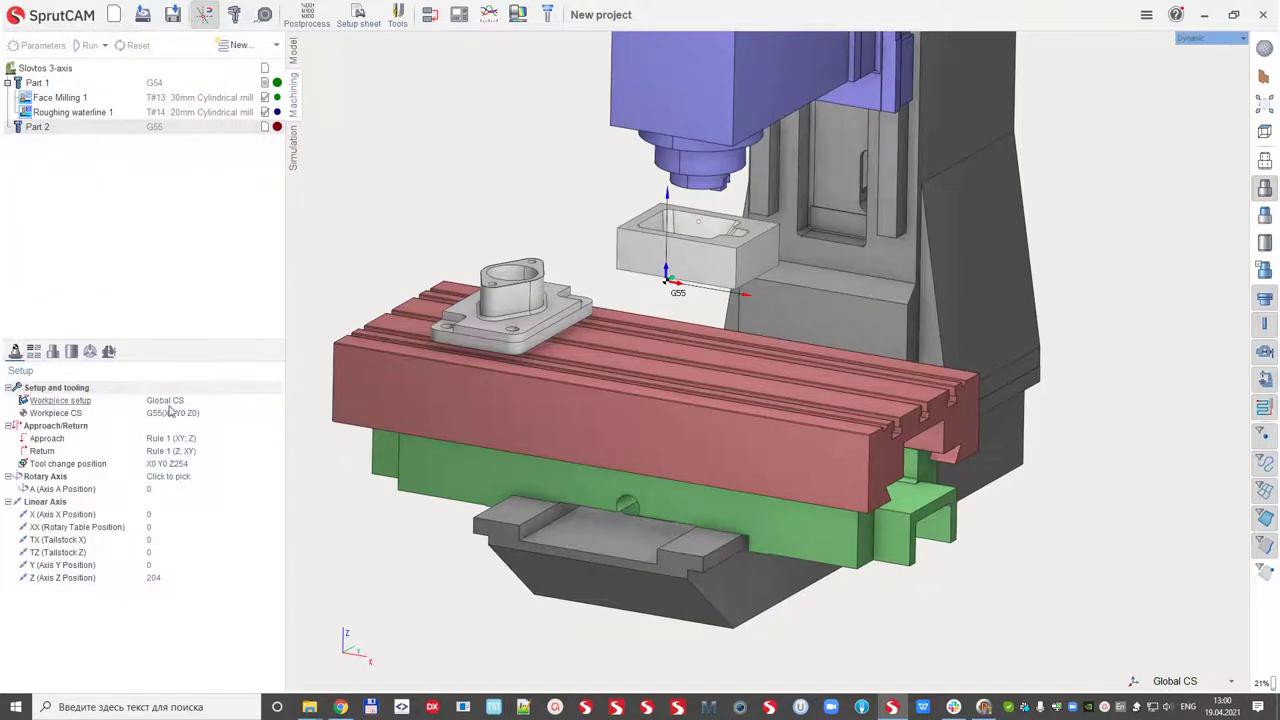
{"action": "left_click", "coordinate": [172, 401]}
{"action": "left_click", "coordinate": [276, 400]}
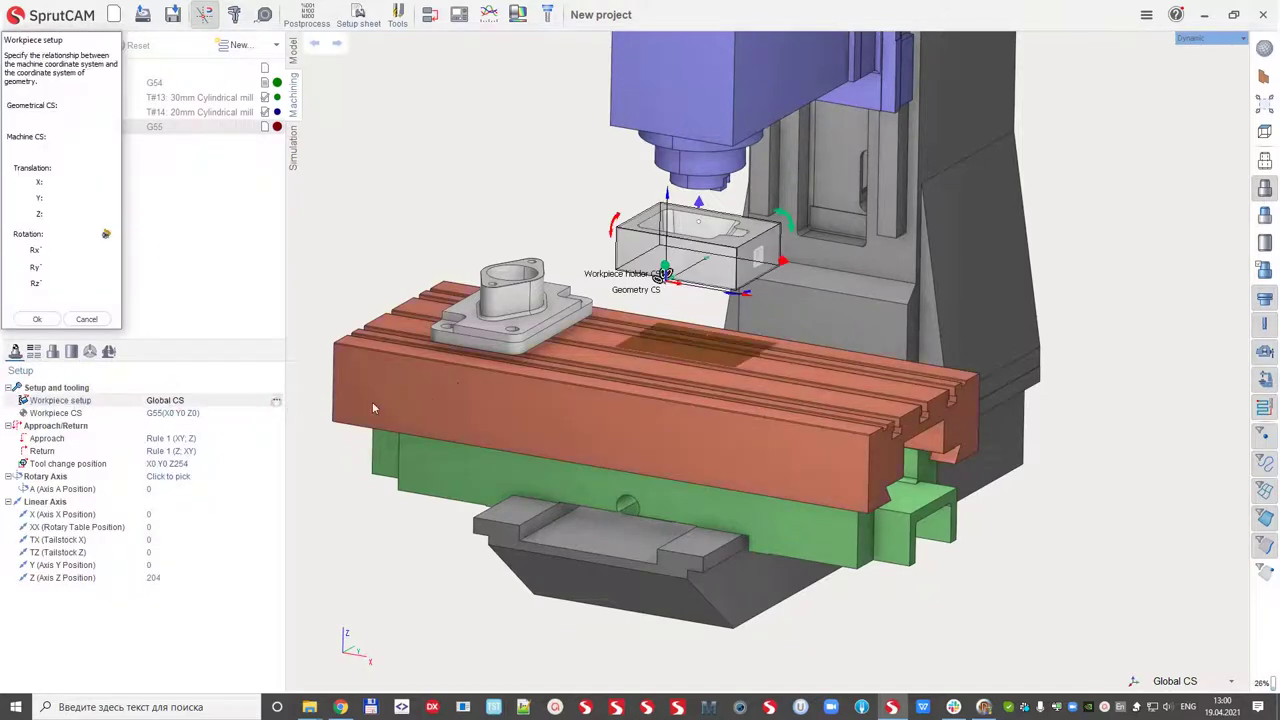
{"action": "left_click_drag", "start_coordinate": [673, 252], "coordinate": [827, 354]}
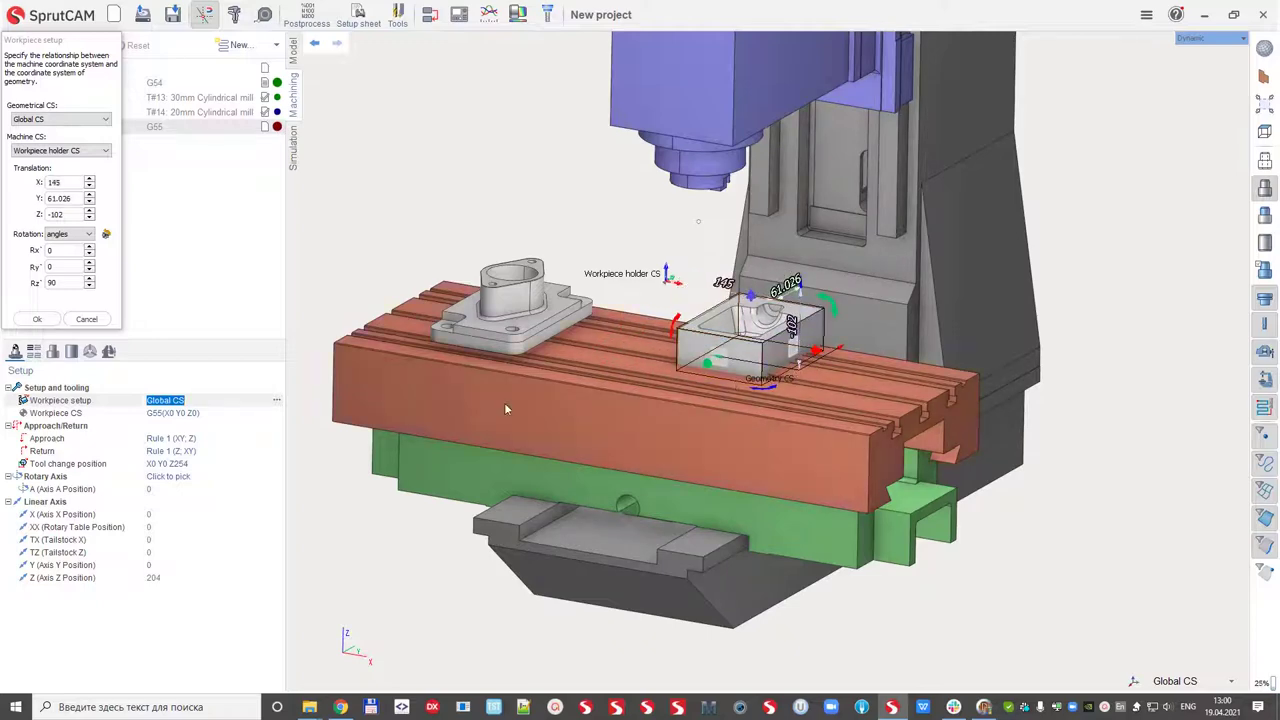
{"action": "left_click", "coordinate": [37, 319]}
- Show the workpiece and place the G55 coordinate system at the mould block's upper corner at X -70.87, Y 122.92, Z 50
{"action": "right_click_drag", "start_coordinate": [344, 366], "coordinate": [674, 424]}
{"action": "scroll", "coordinate": [806, 326], "scroll_direction": "up", "scroll_amount": 5}
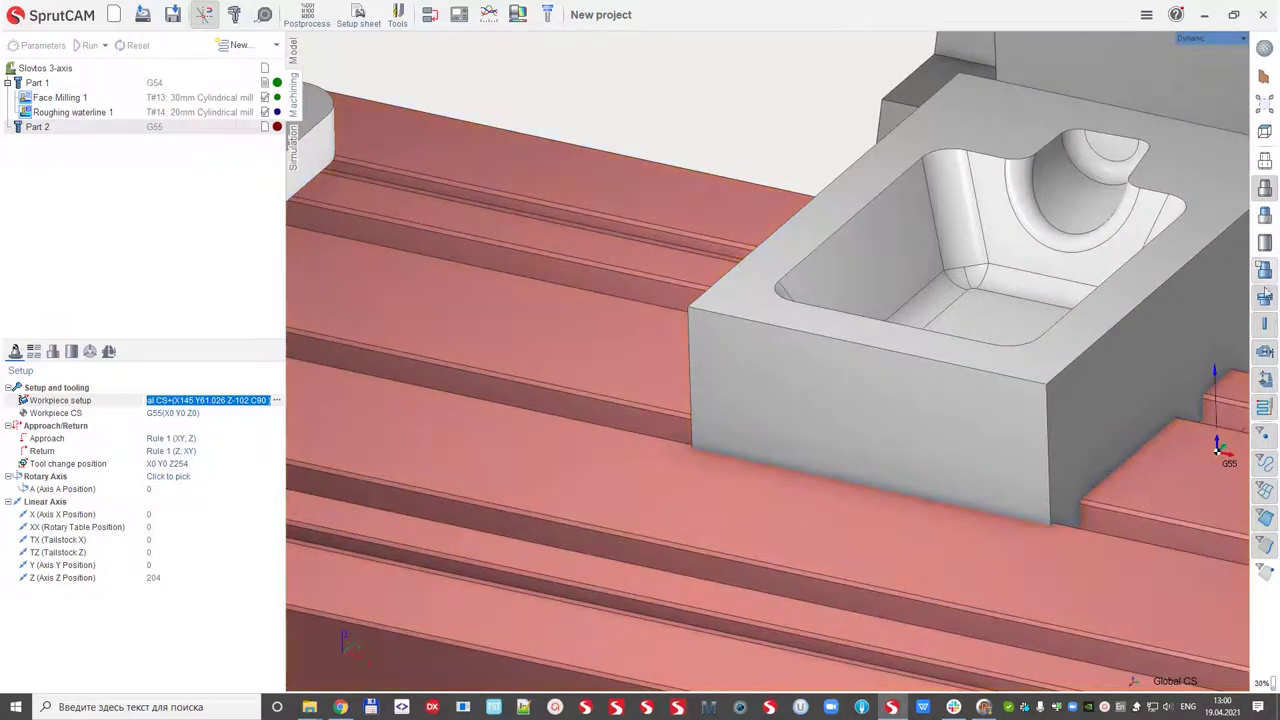
{"action": "left_click", "coordinate": [1266, 244]}
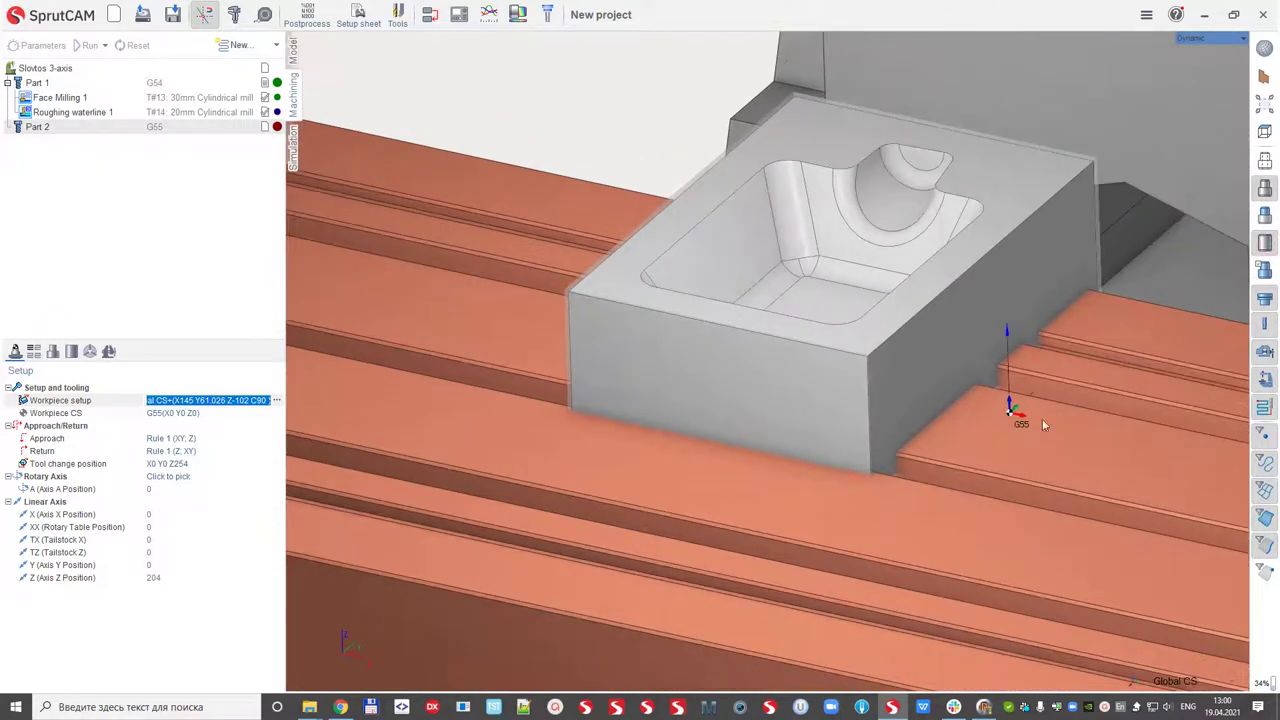
{"action": "left_click", "coordinate": [276, 412]}
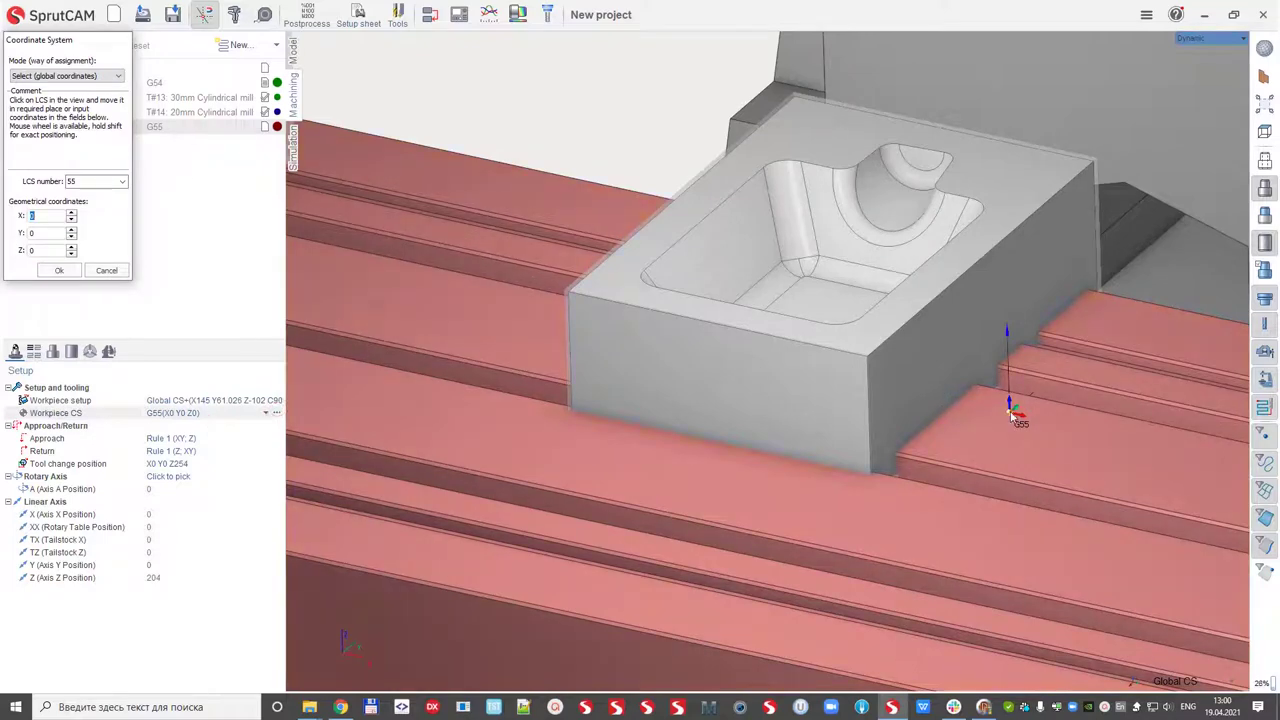
{"action": "left_click_drag", "start_coordinate": [1012, 410], "coordinate": [570, 297]}
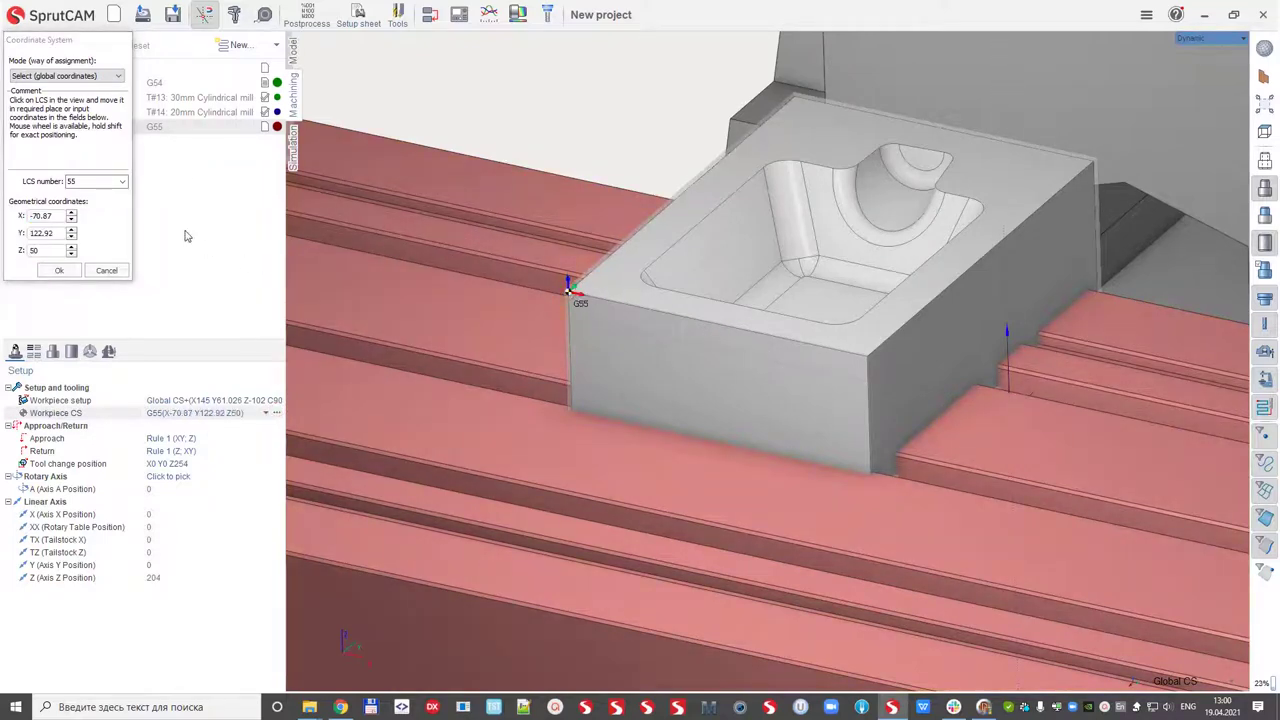
{"action": "left_click", "coordinate": [60, 270]}
- Add a Face Milling operation and a Roughing waterline operation to Part 2
{"action": "left_click", "coordinate": [40, 84]}
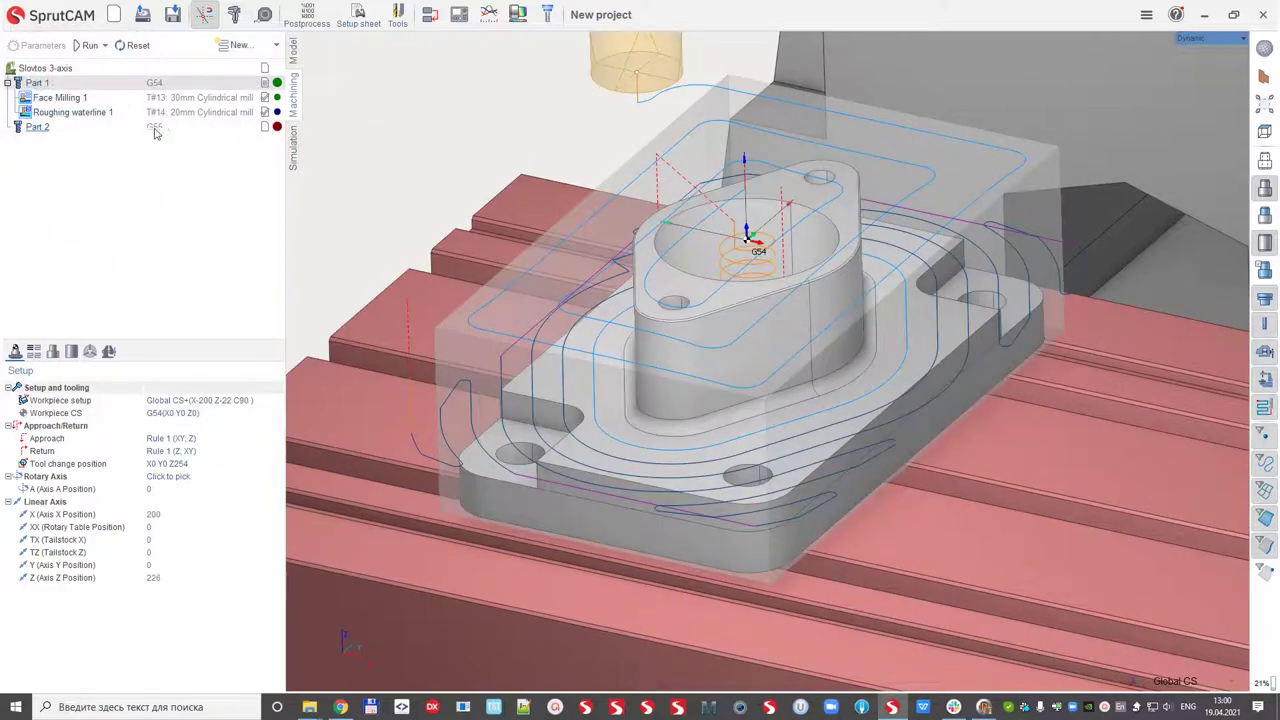
{"action": "left_click", "coordinate": [37, 126]}
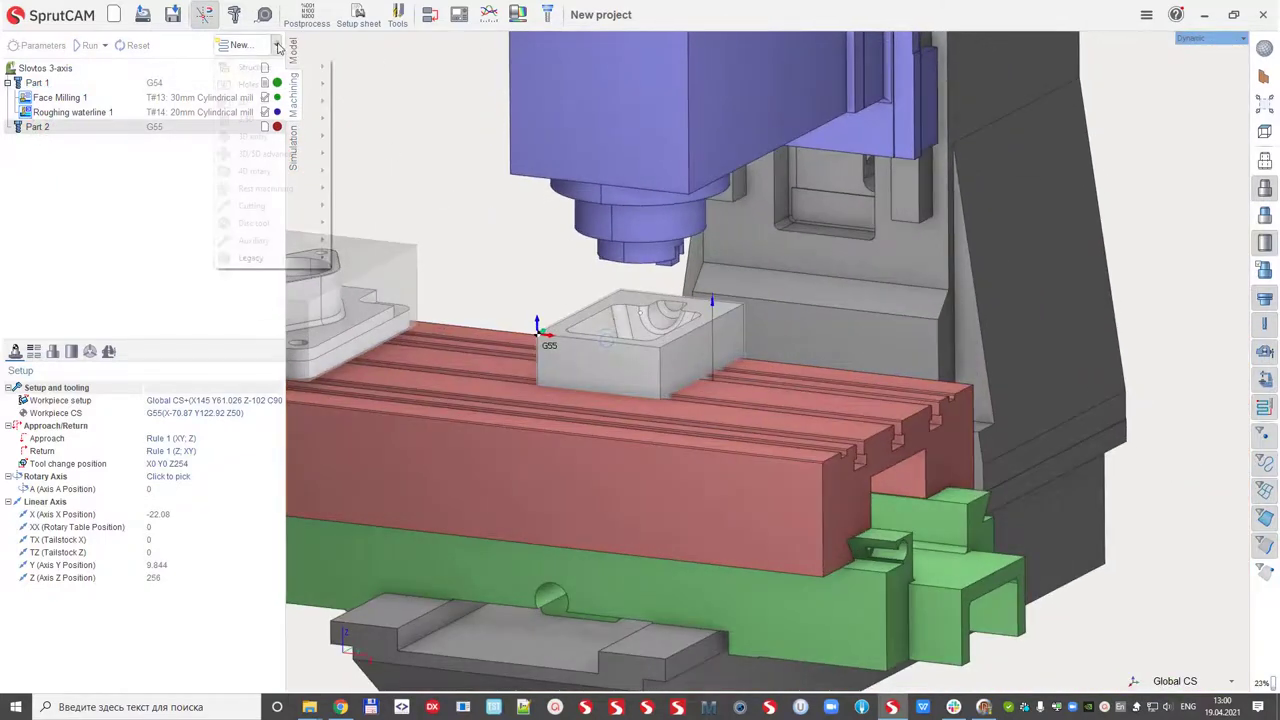
{"action": "mouse_move", "coordinate": [270, 136]}
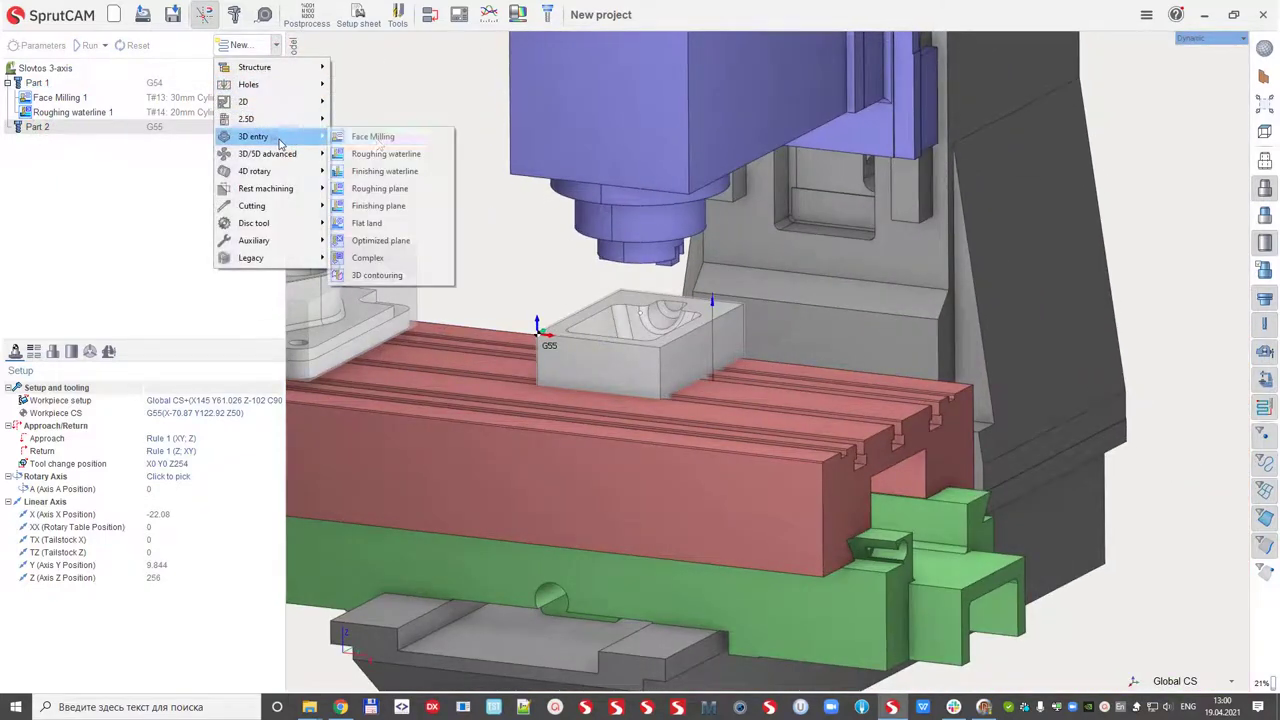
{"action": "left_click", "coordinate": [380, 138]}
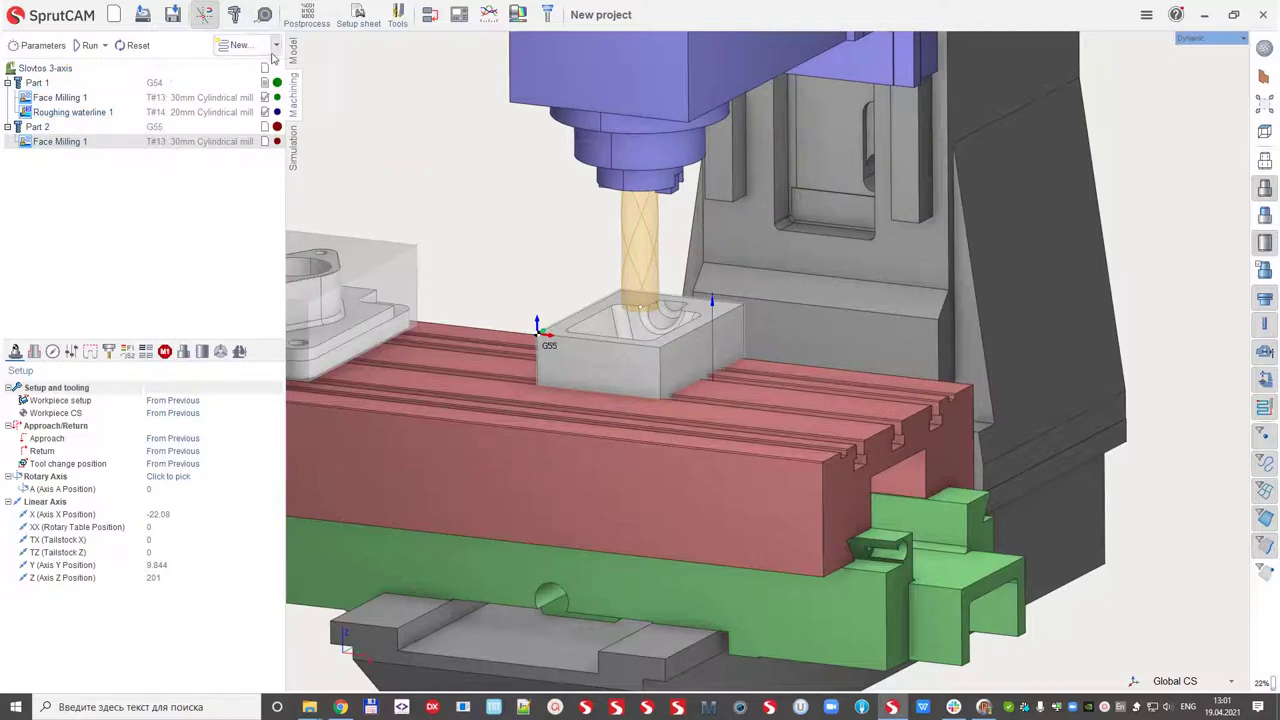
{"action": "left_click", "coordinate": [240, 45]}
{"action": "mouse_move", "coordinate": [281, 138]}
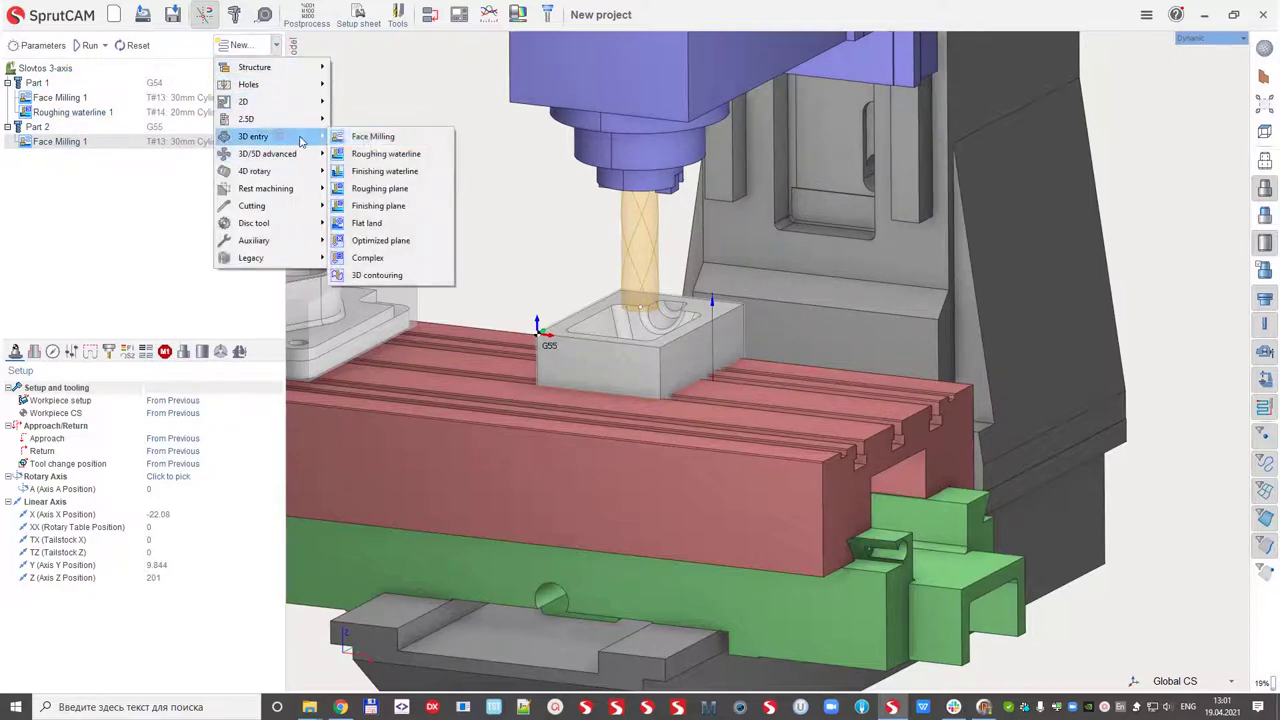
{"action": "left_click", "coordinate": [381, 155]}
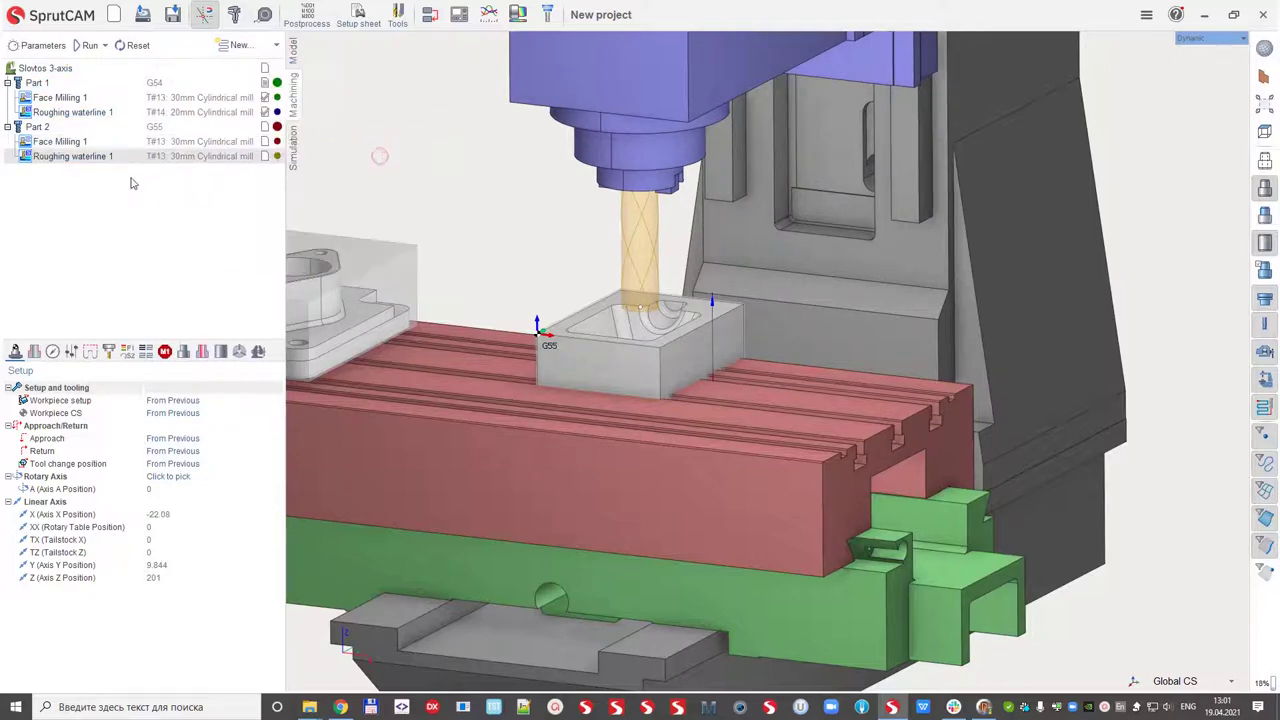
- Assign the project's 20mm Cylindrical mill, tool 14, to Part 2's Roughing waterline operation
{"action": "left_click", "coordinate": [109, 353]}
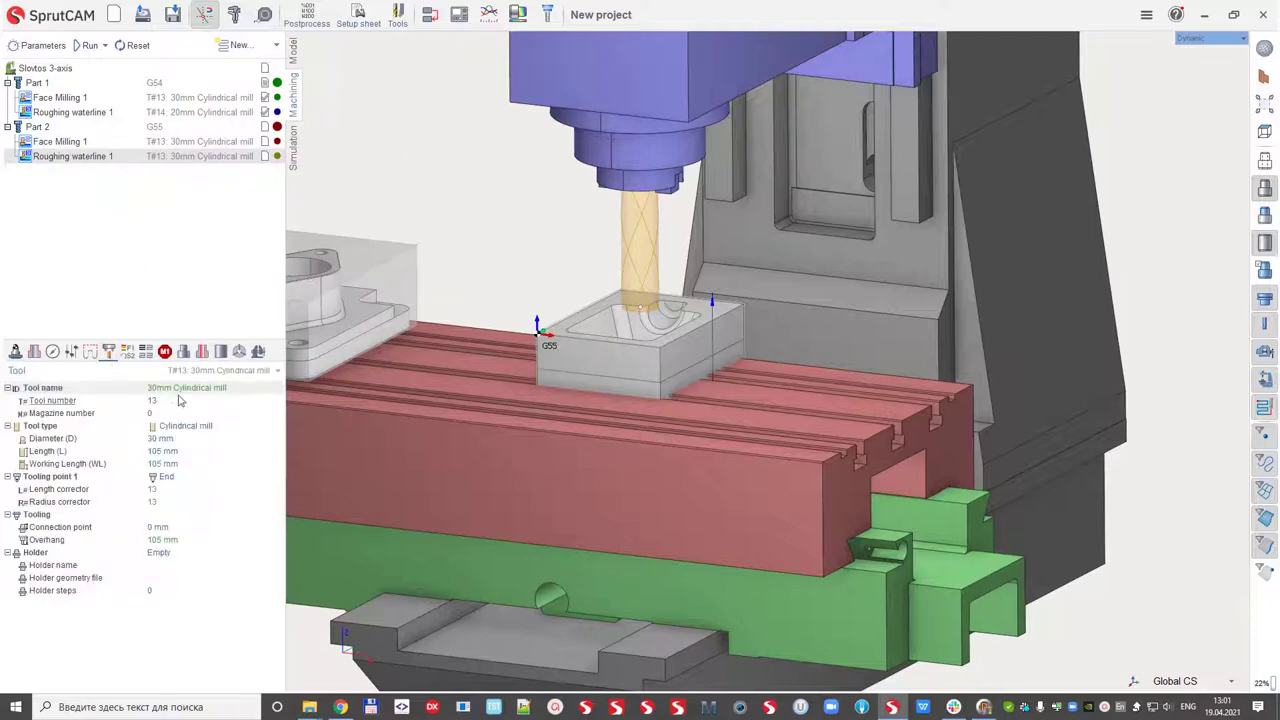
{"action": "left_click", "coordinate": [224, 371]}
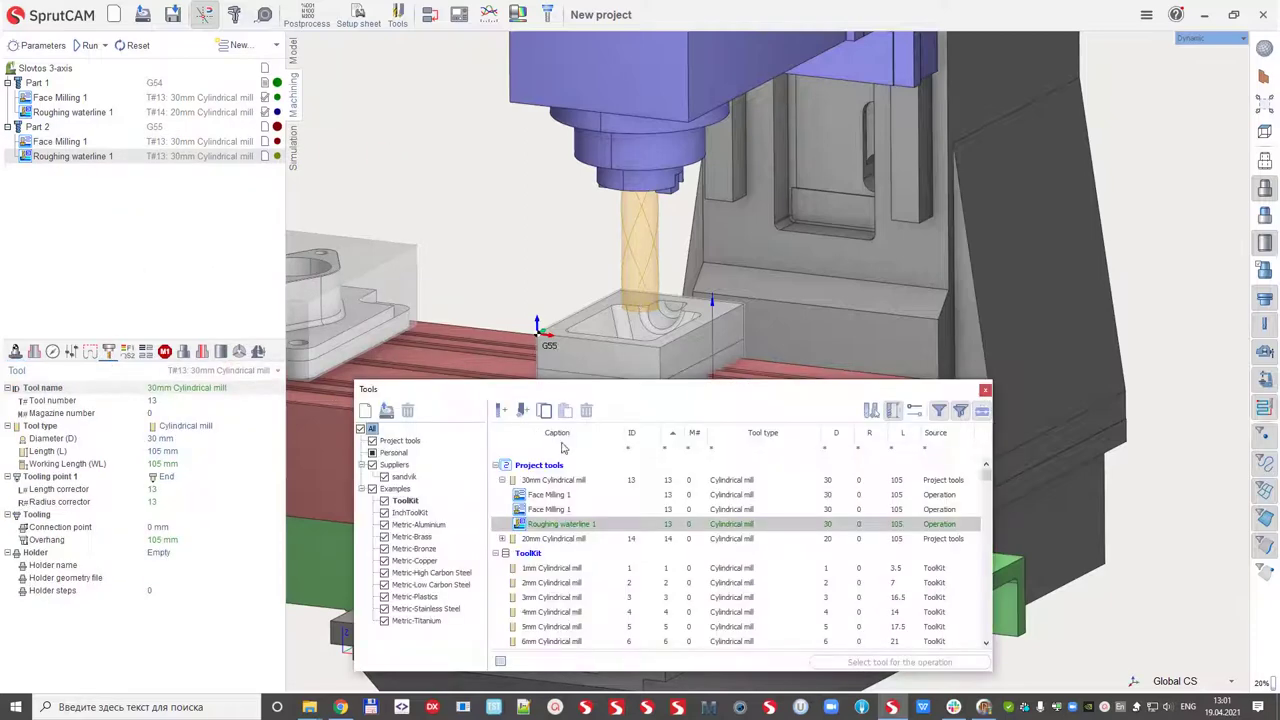
{"action": "left_click", "coordinate": [580, 540]}
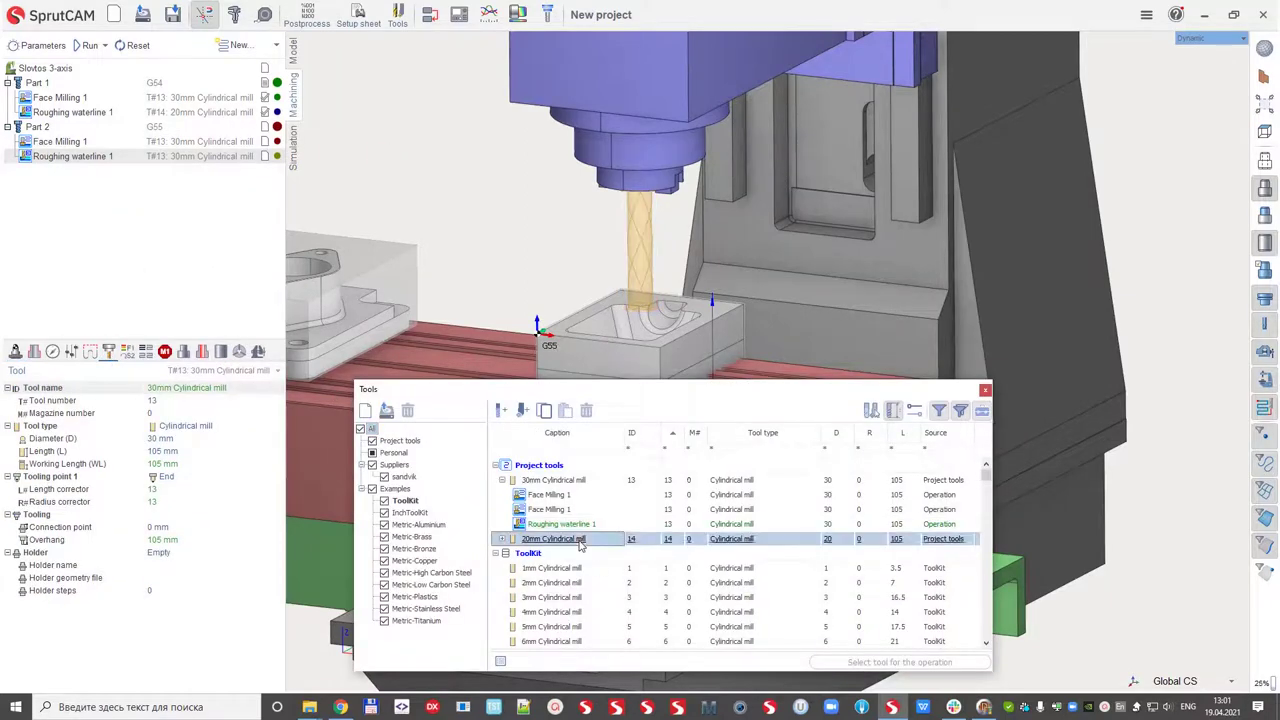
{"action": "left_click", "coordinate": [889, 662]}
- Calculate the toolpaths for all of Part 2's operations and inspect them on the mould
{"action": "scroll", "coordinate": [752, 259], "scroll_direction": "down", "scroll_amount": 2}
{"action": "middle_click_drag", "start_coordinate": [752, 259], "coordinate": [731, 264]}
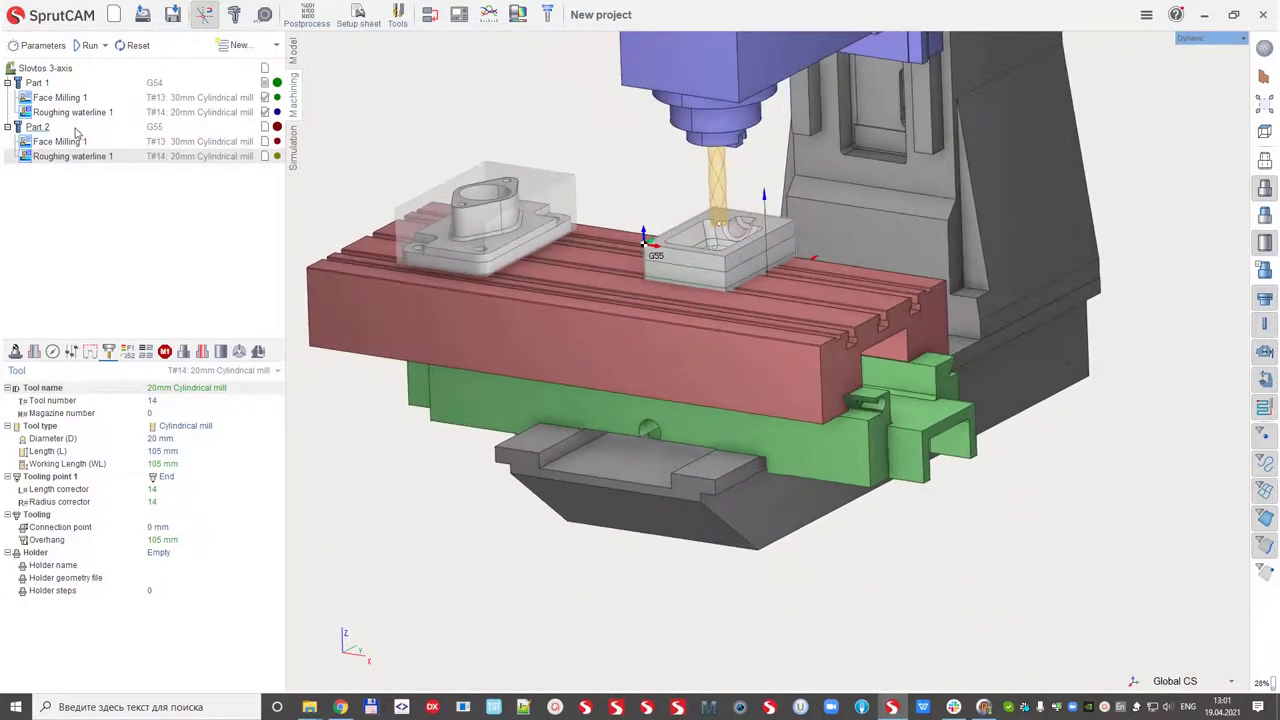
{"action": "left_click", "coordinate": [40, 128]}
{"action": "left_click", "coordinate": [88, 45]}
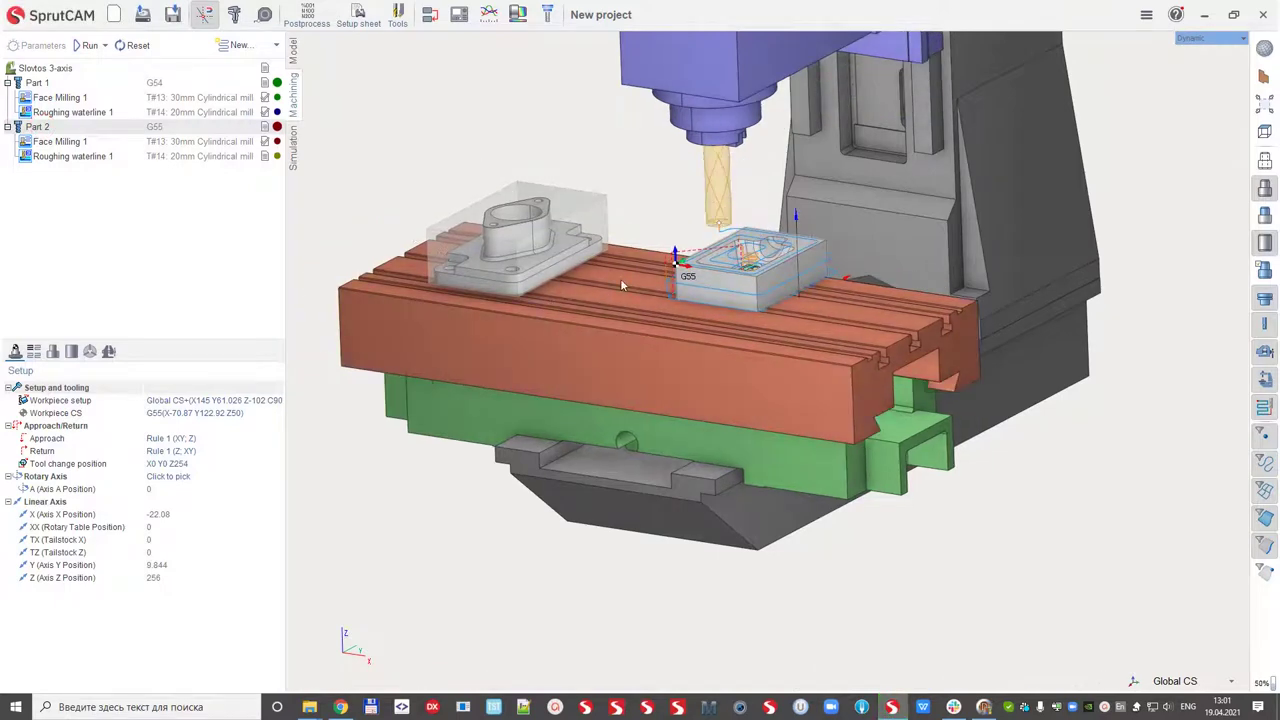
{"action": "scroll", "coordinate": [620, 285], "scroll_direction": "up", "scroll_amount": 3}
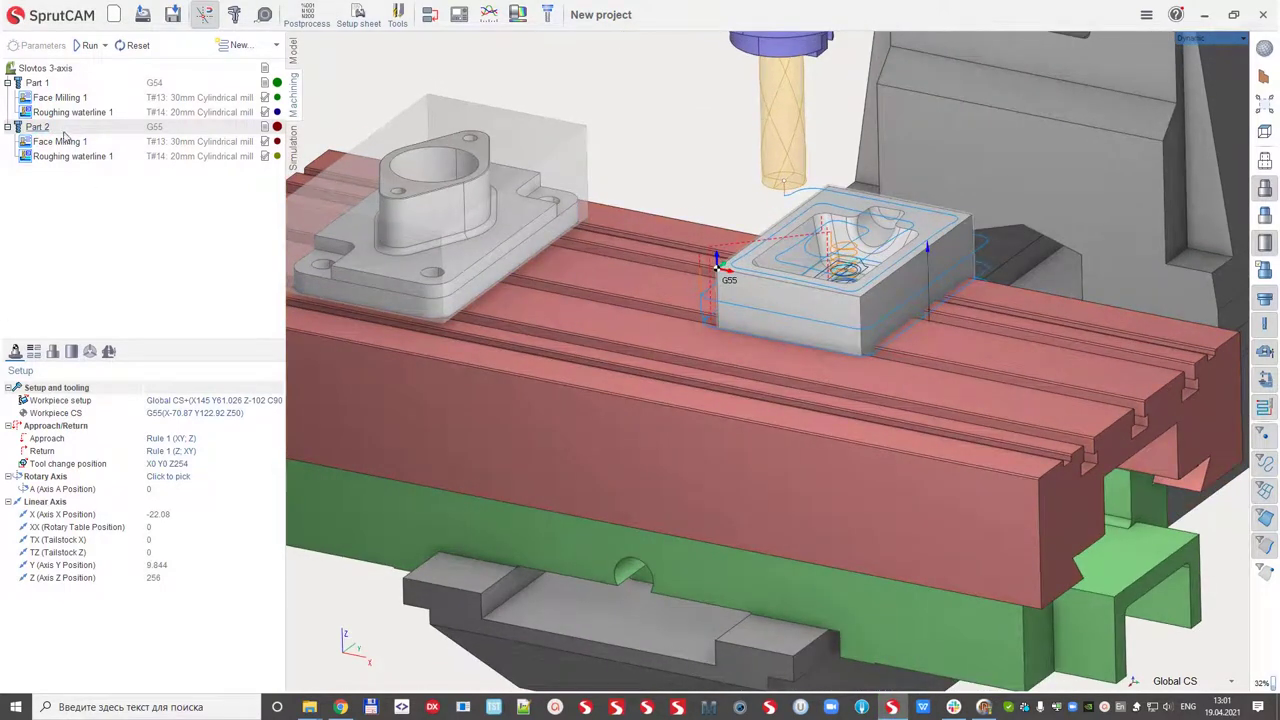
- Add the mould pocket's floor face to the job assignment of Part 2's Roughing waterline operation and recalculate it
{"action": "left_click", "coordinate": [55, 158]}
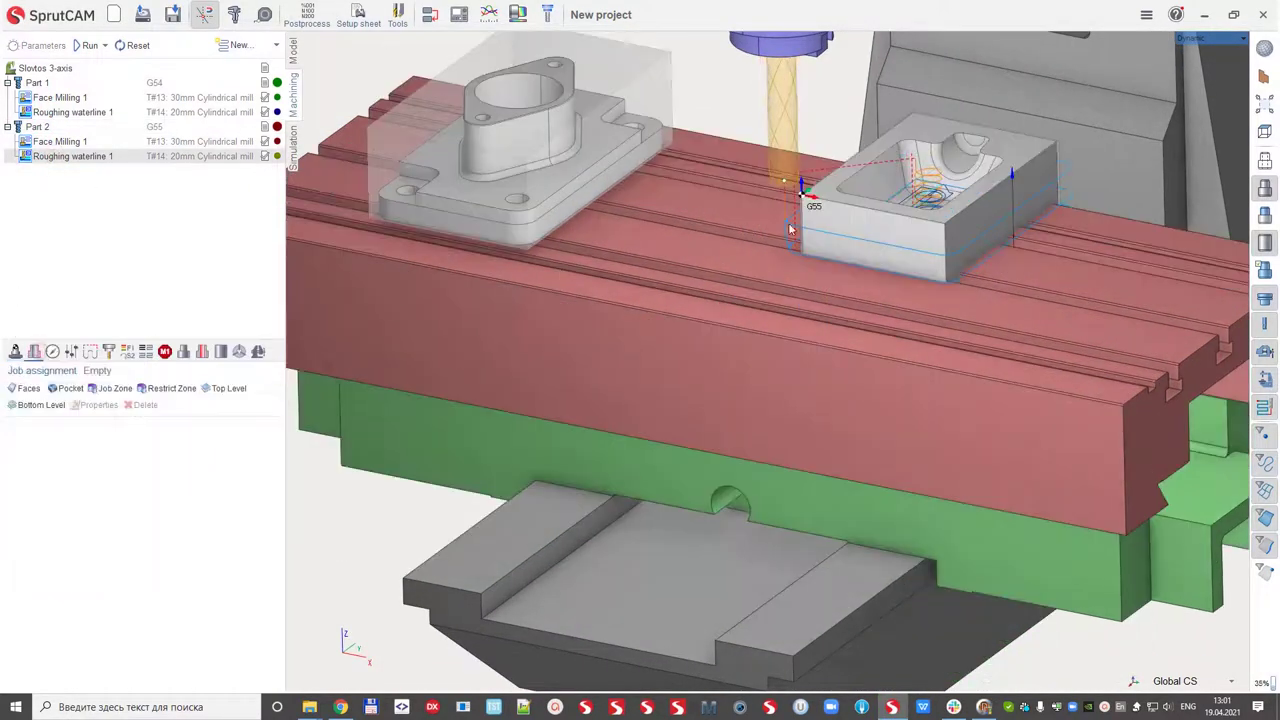
{"action": "scroll", "coordinate": [893, 217], "scroll_direction": "up", "scroll_amount": 4}
{"action": "left_click", "coordinate": [1265, 162]}
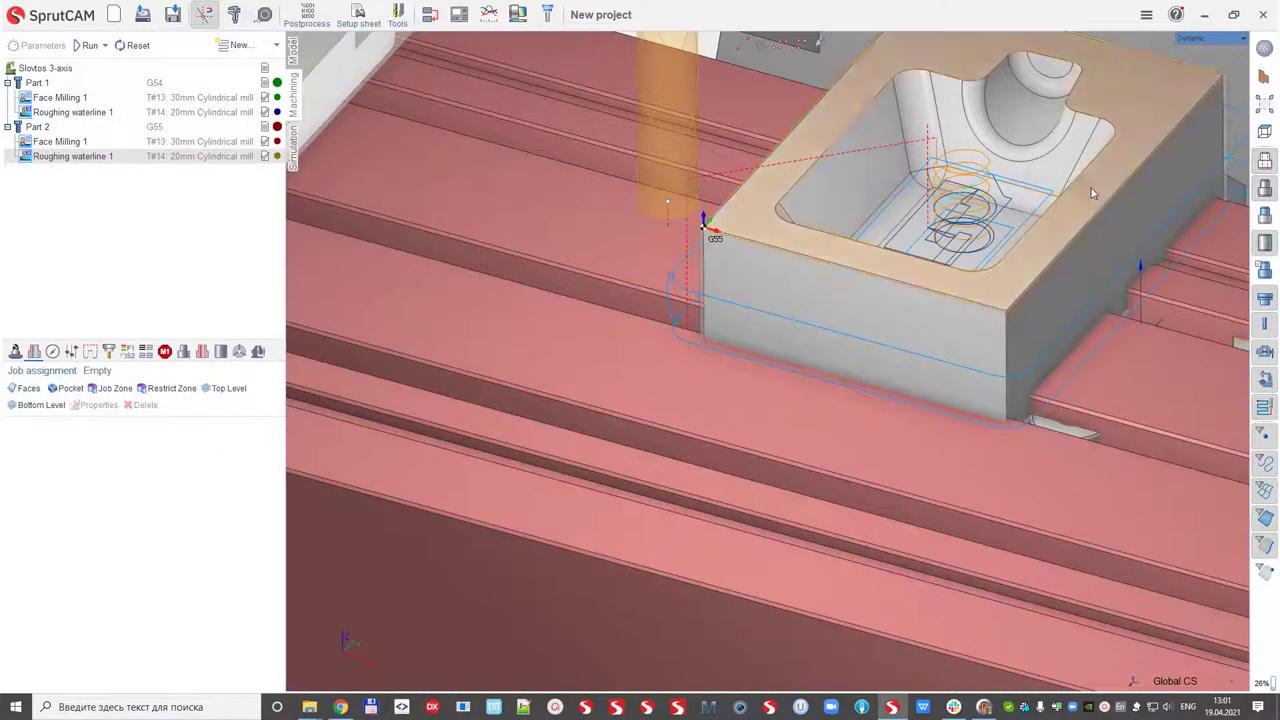
{"action": "left_click", "coordinate": [30, 390]}
{"action": "left_click", "coordinate": [88, 45]}
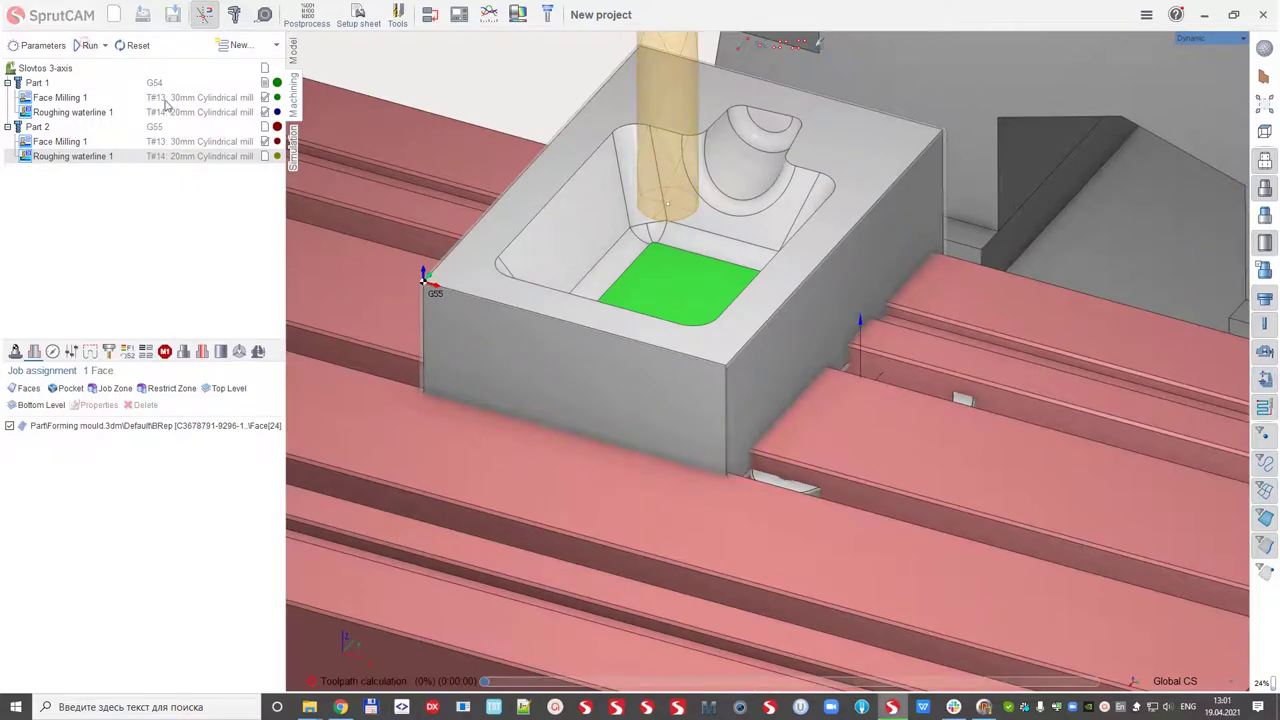
- Simulate the machining of both parts from the start in part order, adjusting the movement speed during playback
{"action": "middle_click_drag", "start_coordinate": [464, 336], "coordinate": [554, 292]}
{"action": "scroll", "coordinate": [556, 296], "scroll_direction": "down", "scroll_amount": 5}
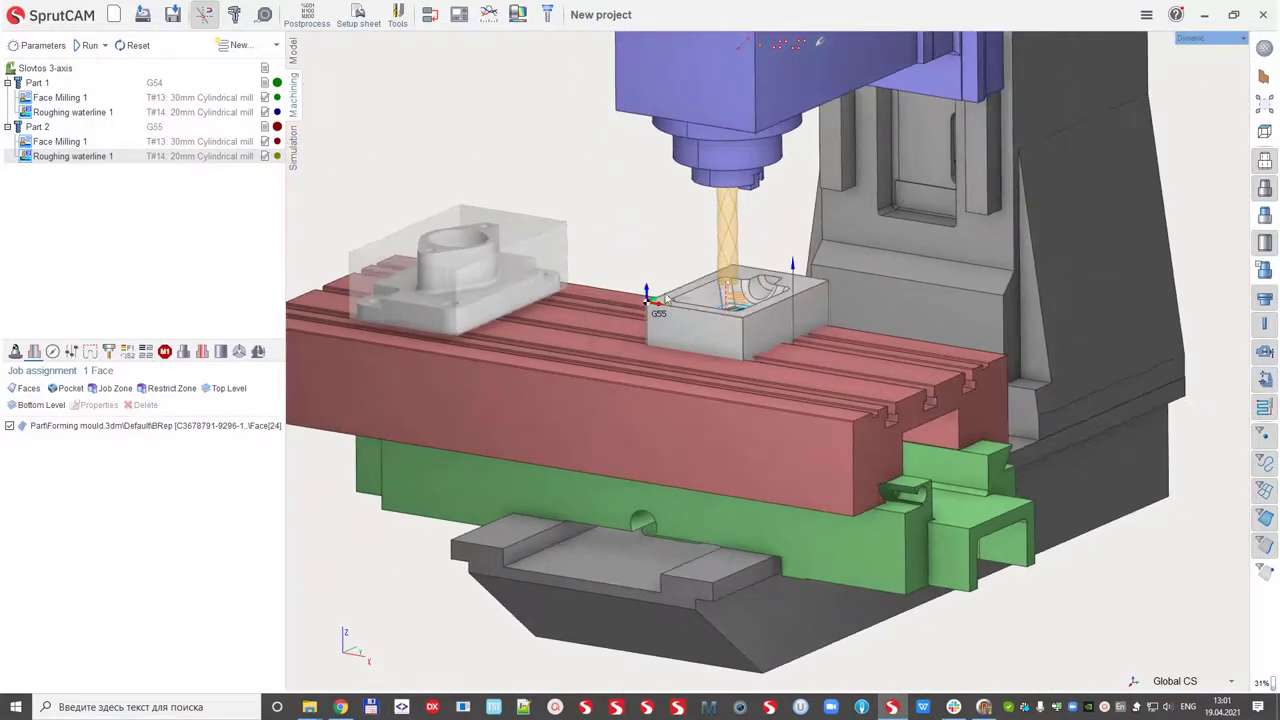
{"action": "left_click", "coordinate": [294, 160]}
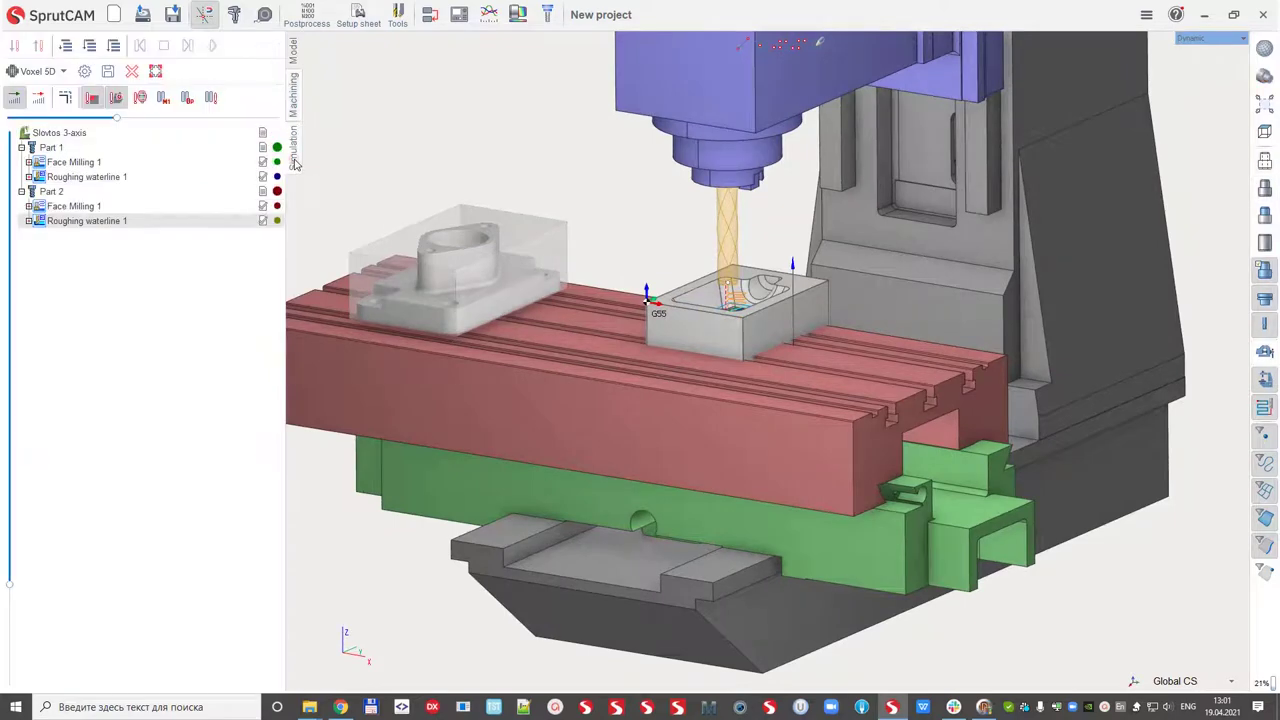
{"action": "left_click", "coordinate": [164, 99]}
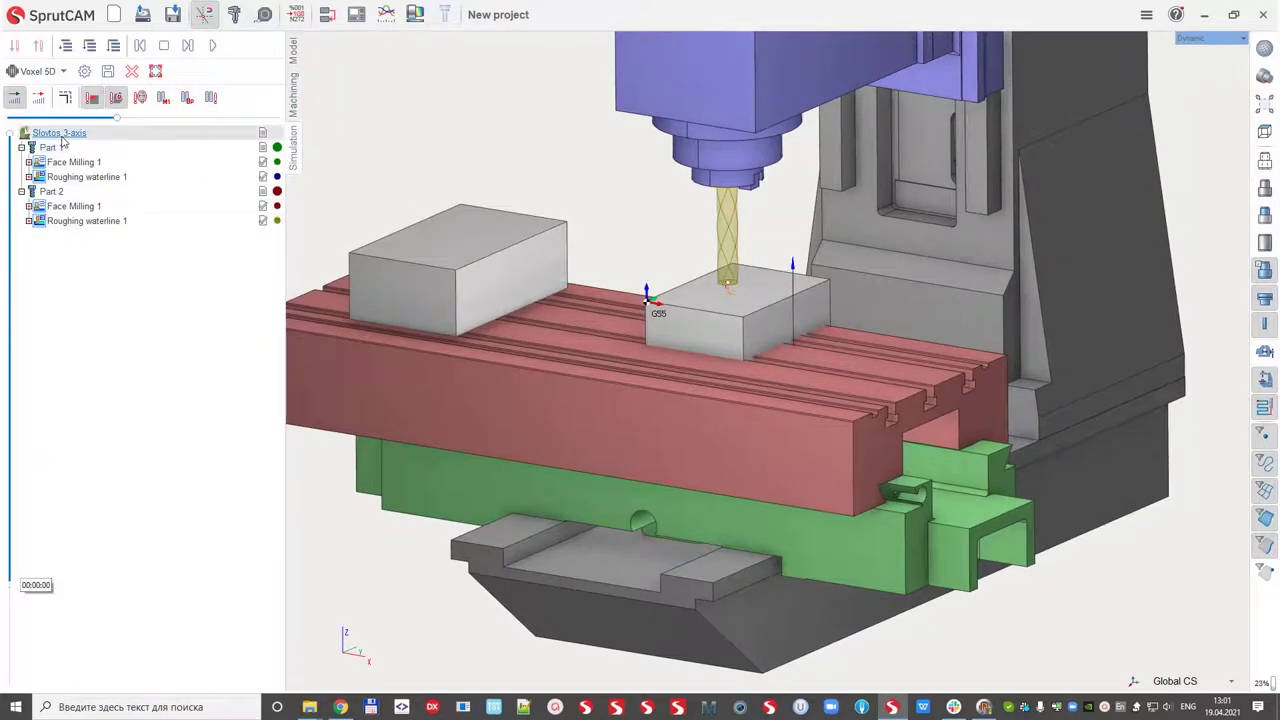
{"action": "left_click", "coordinate": [212, 45]}
{"action": "left_click_drag", "start_coordinate": [231, 117], "coordinate": [244, 117]}
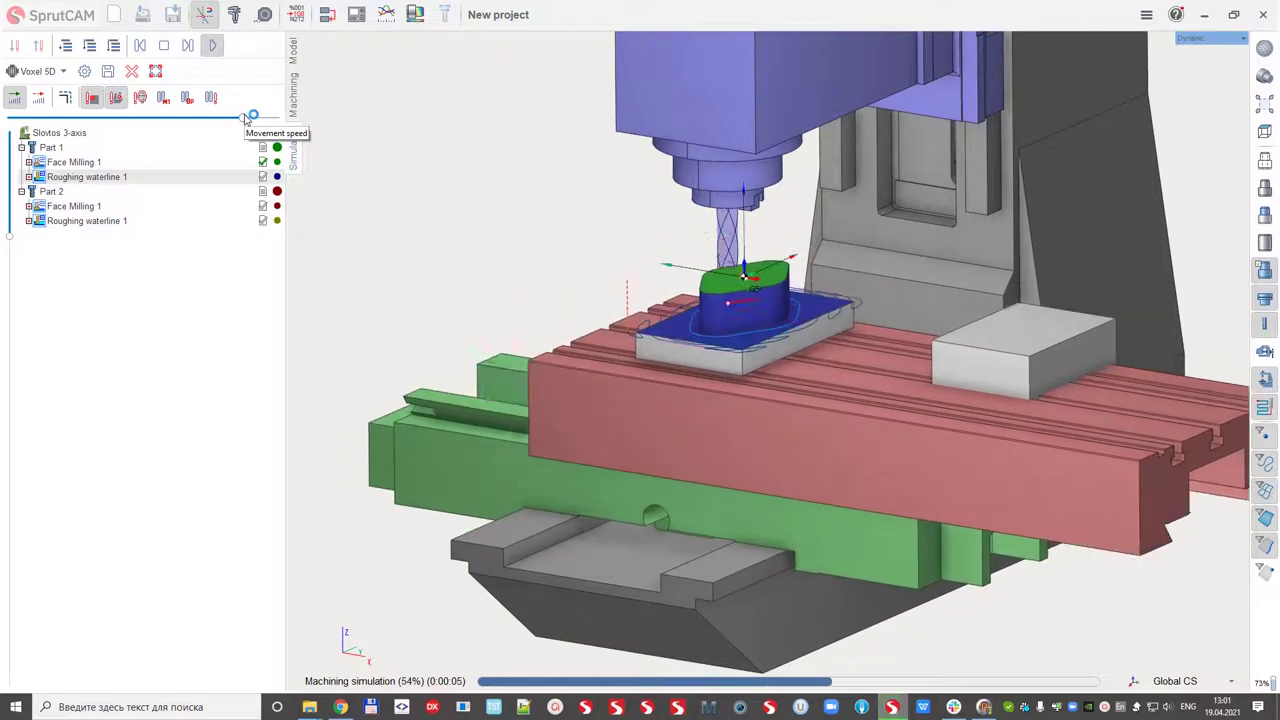
{"action": "left_click_drag", "start_coordinate": [247, 119], "coordinate": [208, 124]}
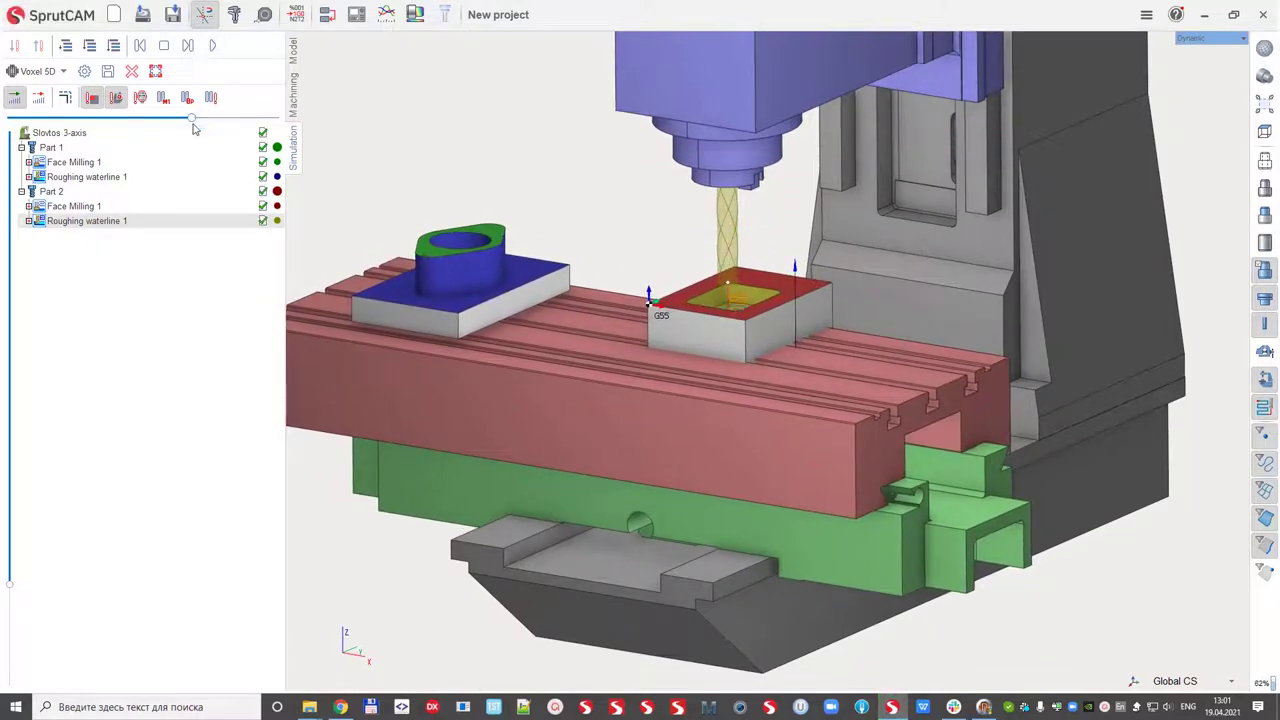
- Return to the machining setup and turn on Sequencing and Links mode to list the operations by tool
{"action": "left_click", "coordinate": [294, 95]}
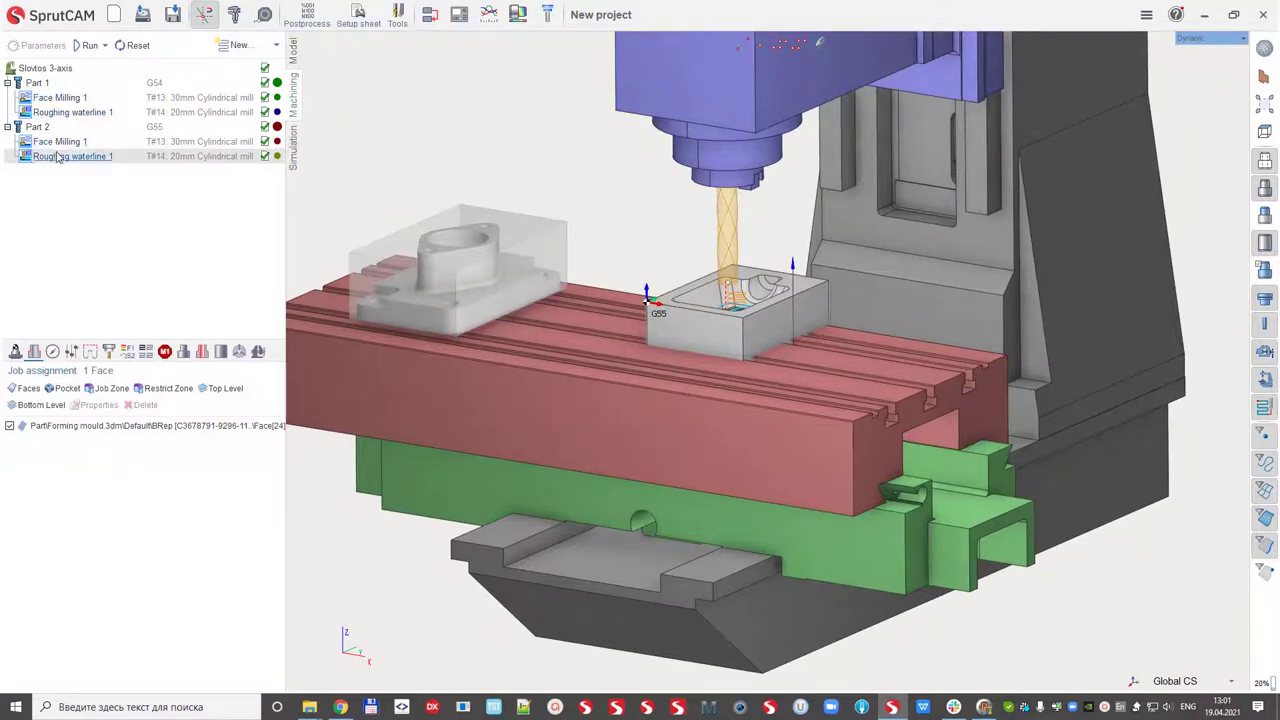
{"action": "scroll", "coordinate": [544, 392], "scroll_direction": "down", "scroll_amount": 1}
{"action": "middle_click_drag", "start_coordinate": [600, 388], "coordinate": [664, 406]}
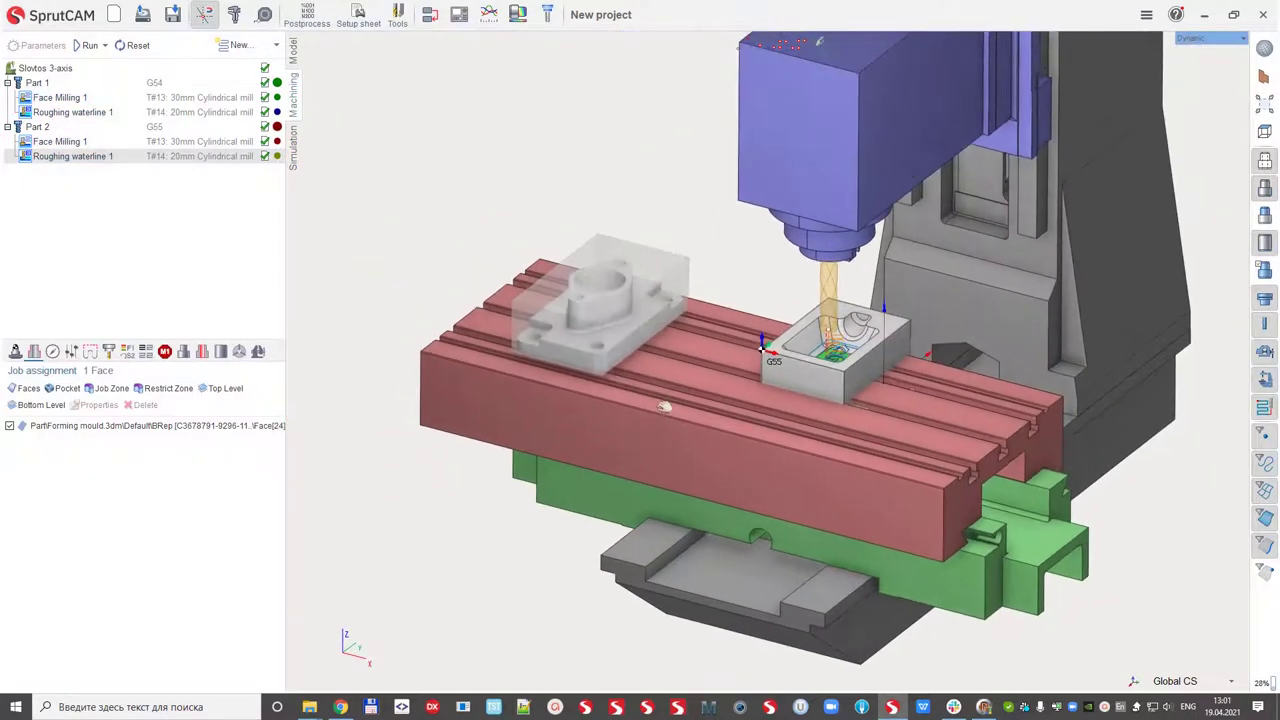
{"action": "left_click", "coordinate": [430, 16]}
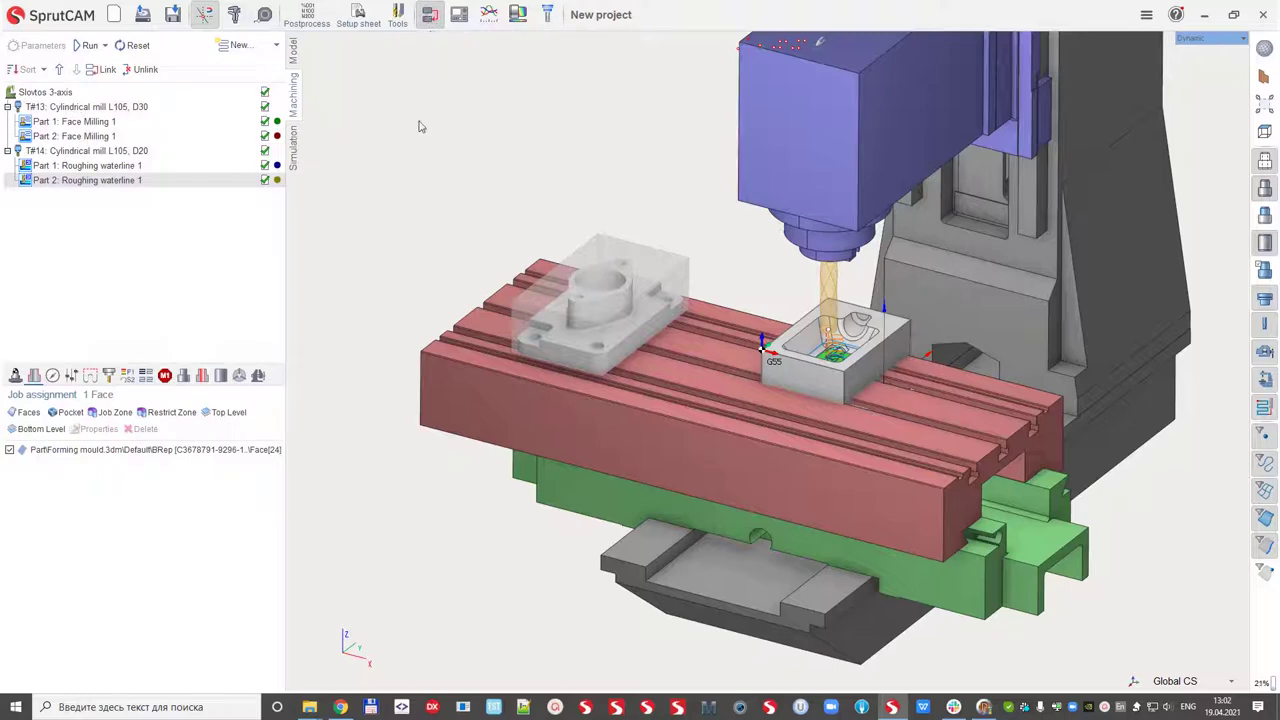
{"action": "mouse_move", "coordinate": [363, 174]}
{"action": "middle_mouse_down"}
{"action": "mouse_move", "coordinate": [380, 140]}
{"action": "mouse_move", "coordinate": [371, 159]}
{"action": "middle_mouse_up"}
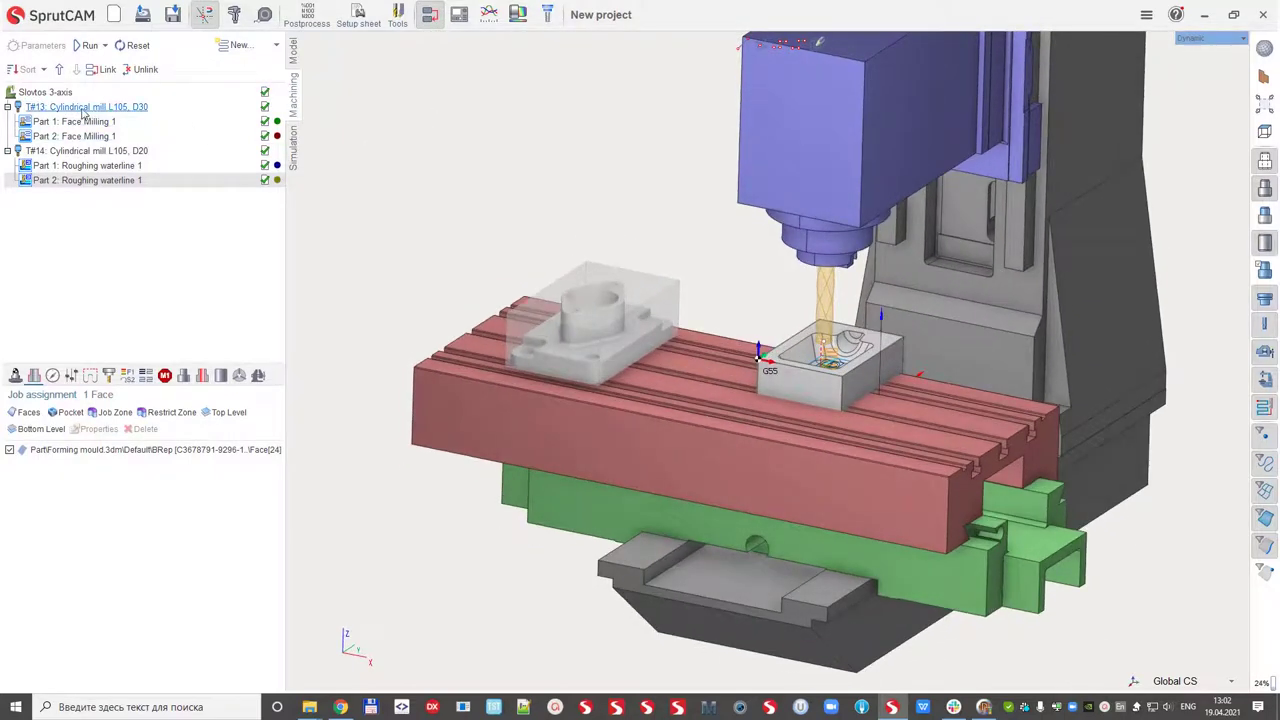
- Hide the part models at the machine origin and examine the toolpaths of the T#13 and T#14 groups and their operations
{"action": "left_click", "coordinate": [55, 94]}
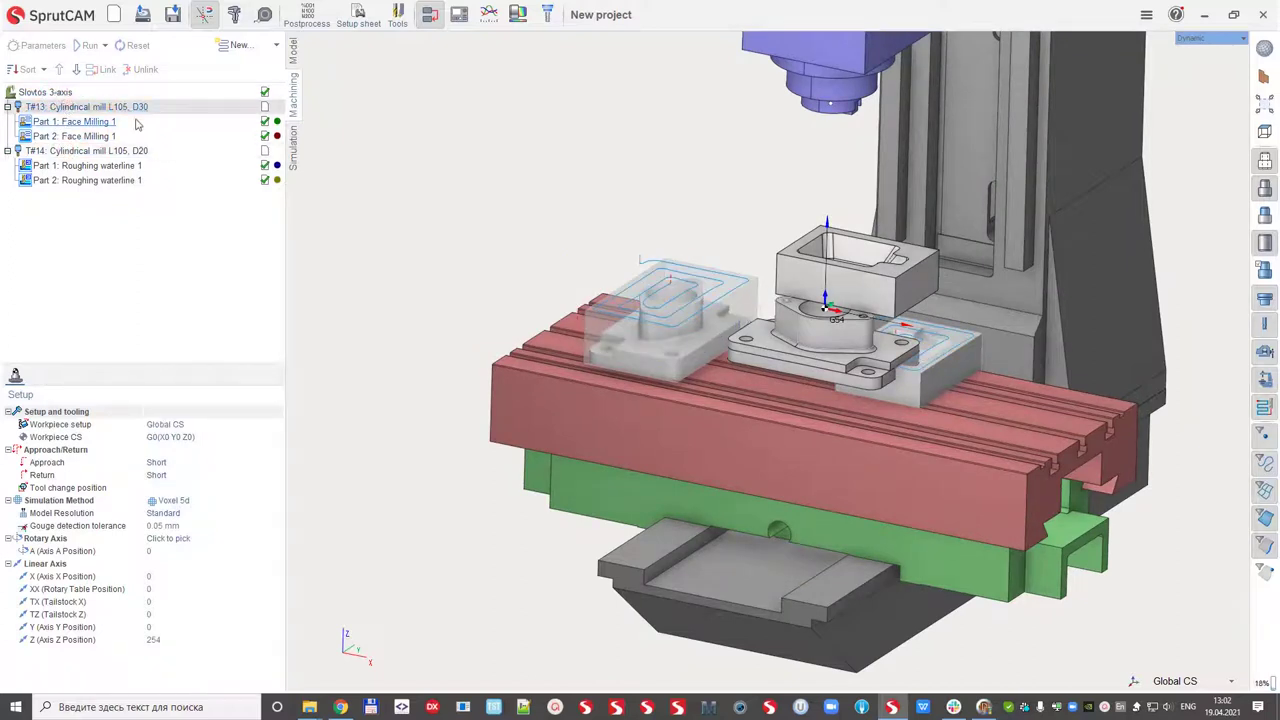
{"action": "left_click", "coordinate": [1264, 162]}
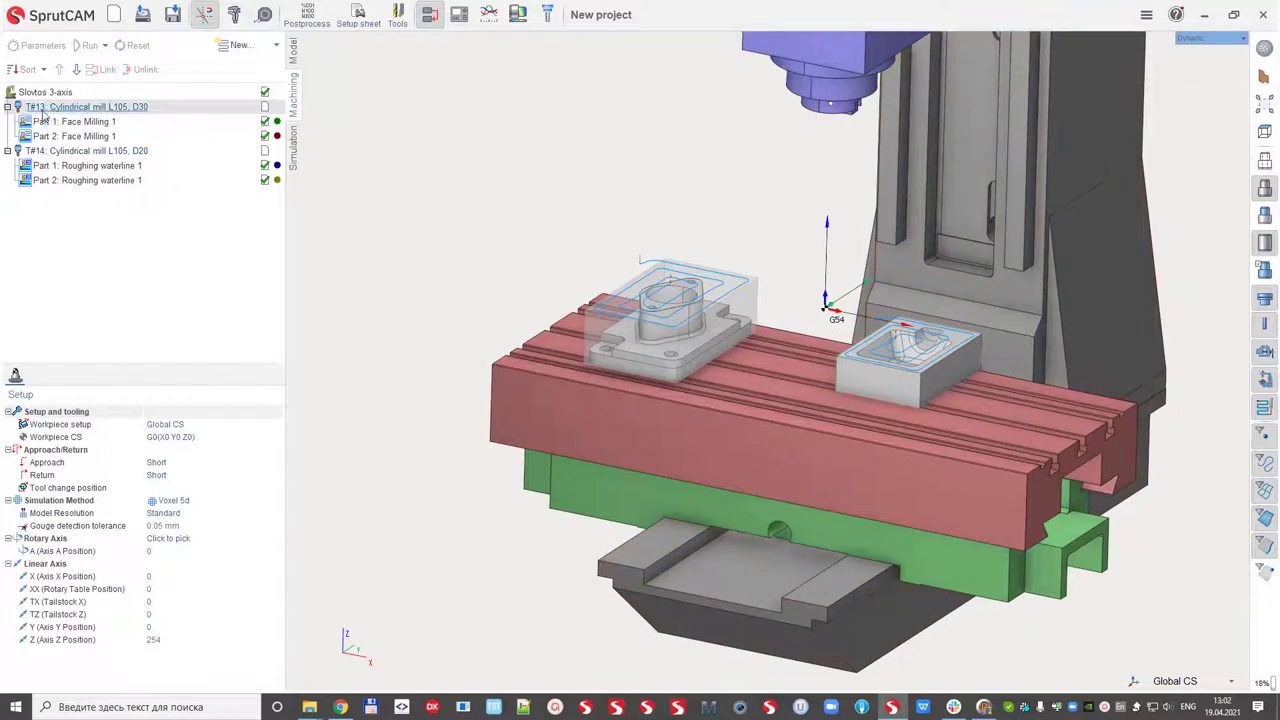
{"action": "left_click", "coordinate": [80, 122]}
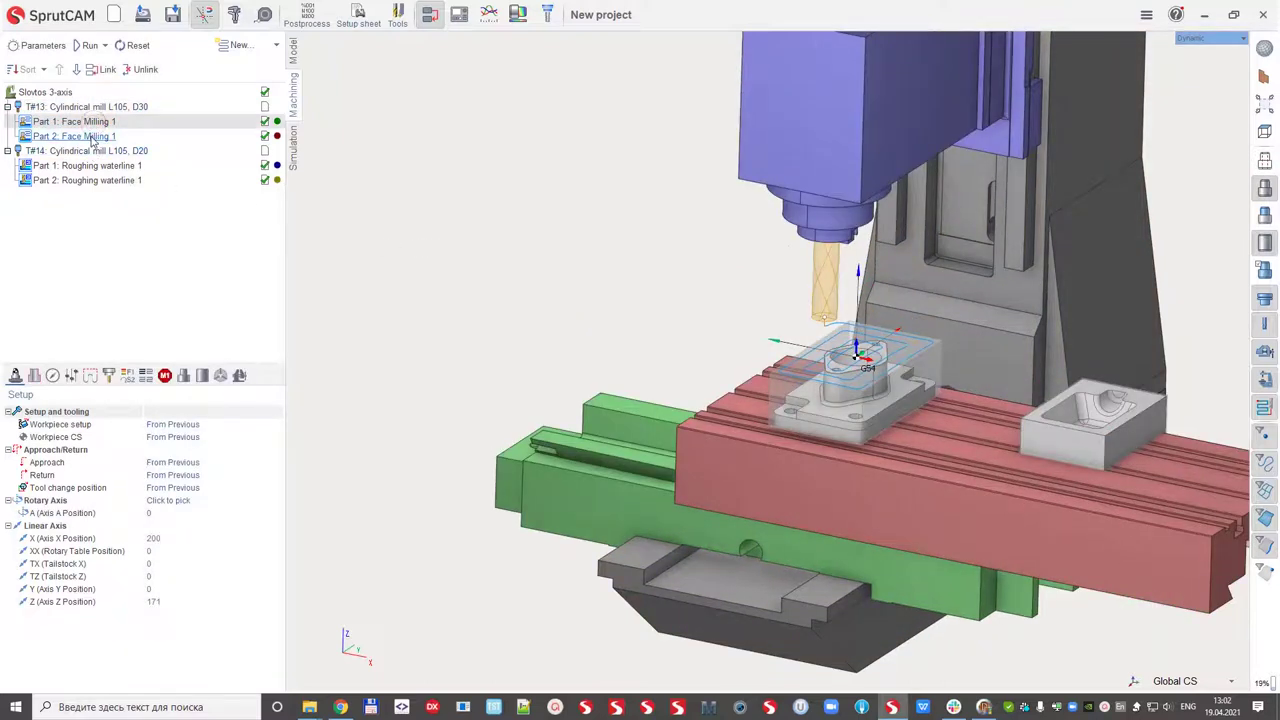
{"action": "left_click", "coordinate": [91, 138]}
{"action": "left_click", "coordinate": [73, 152]}
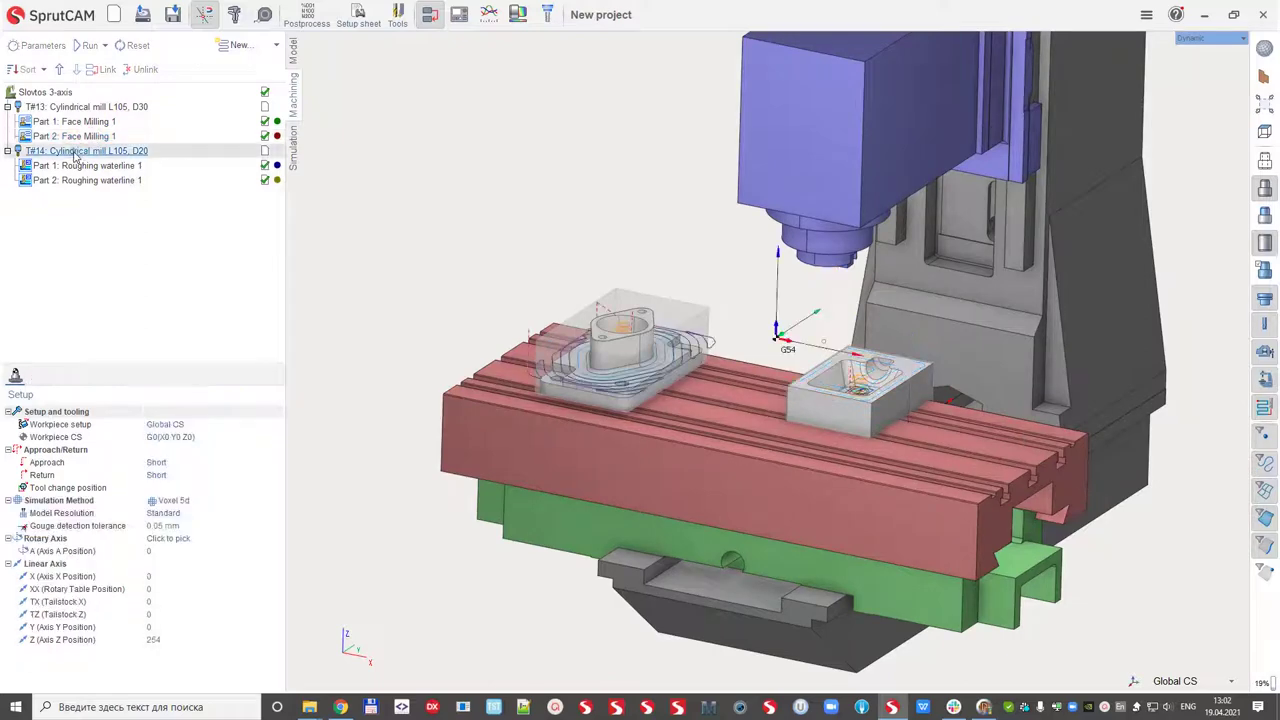
{"action": "left_click", "coordinate": [92, 166]}
{"action": "left_click", "coordinate": [101, 181]}
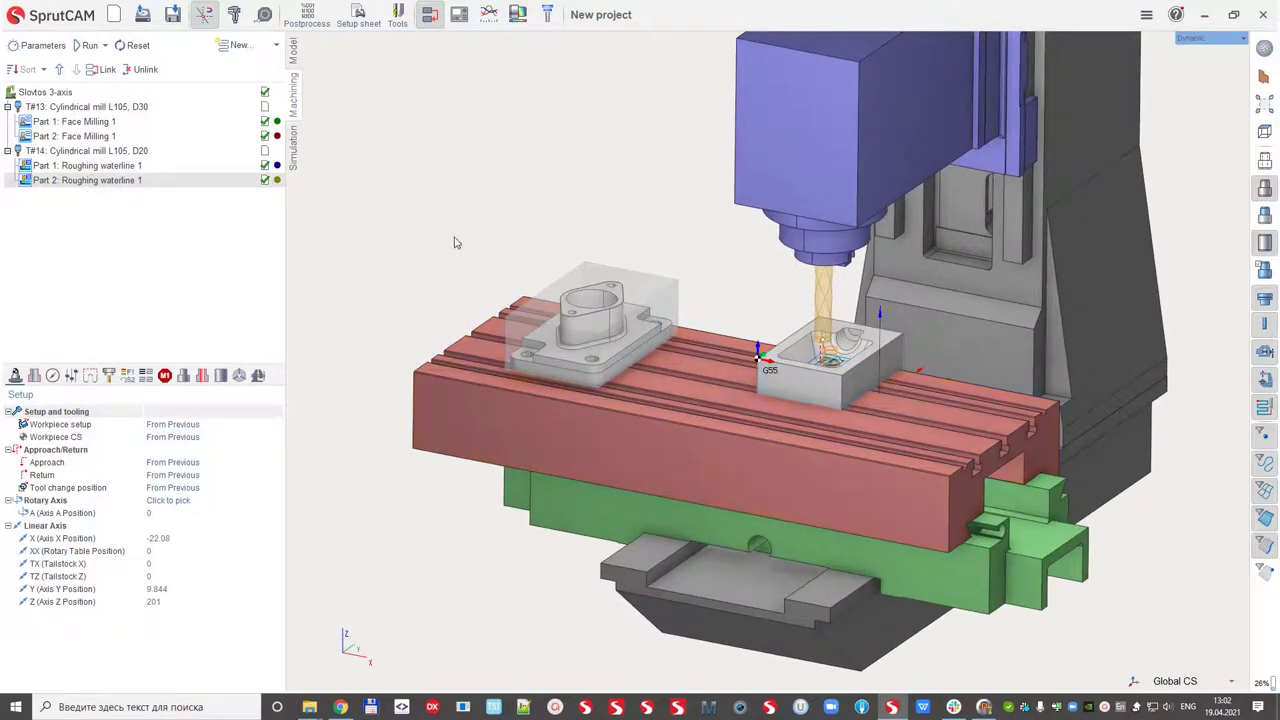
- Link all operations of the Slovtos 3-axis machine and inspect the transitions in the T#13 group
{"action": "left_click", "coordinate": [70, 93]}
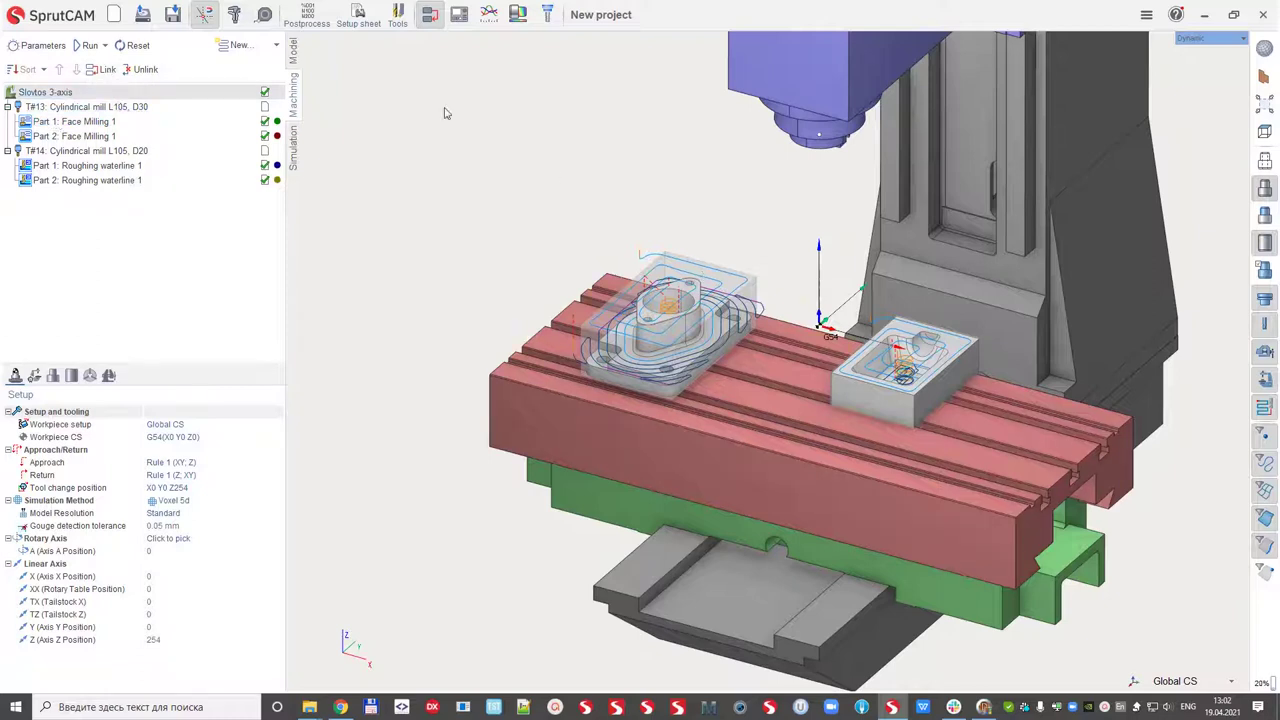
{"action": "left_click", "coordinate": [108, 70]}
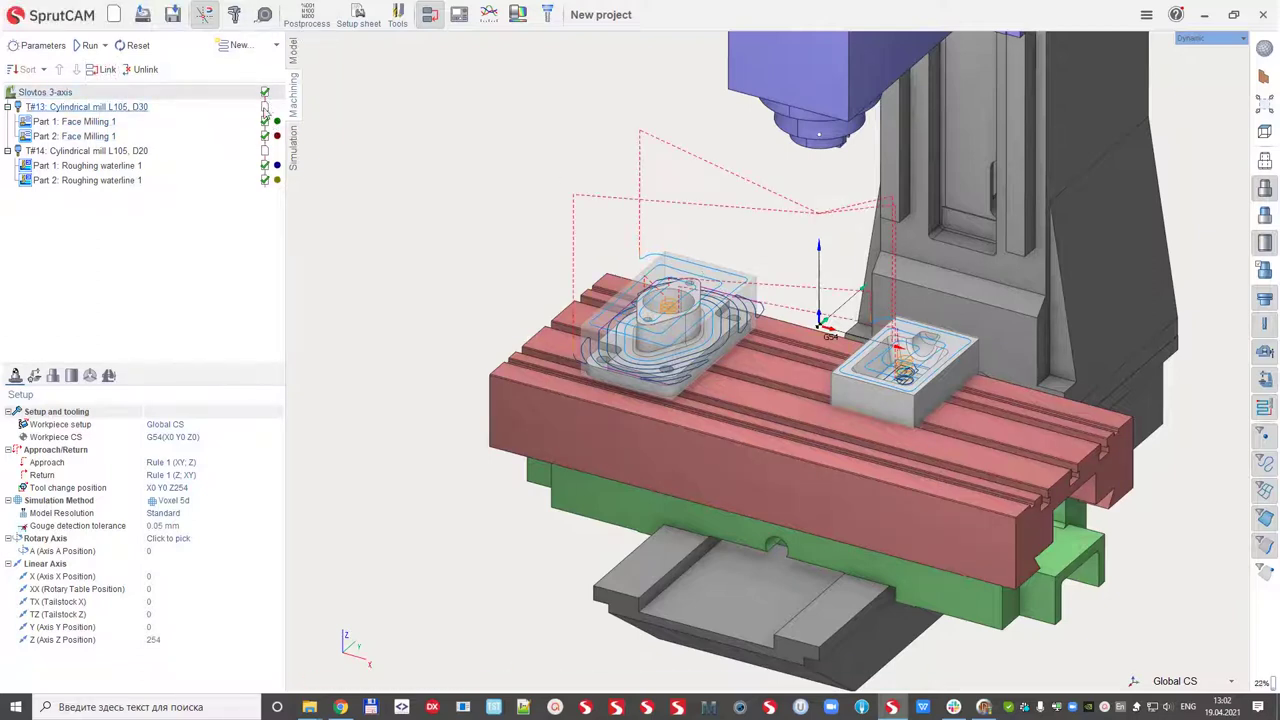
{"action": "middle_click_drag", "start_coordinate": [603, 298], "coordinate": [632, 248]}
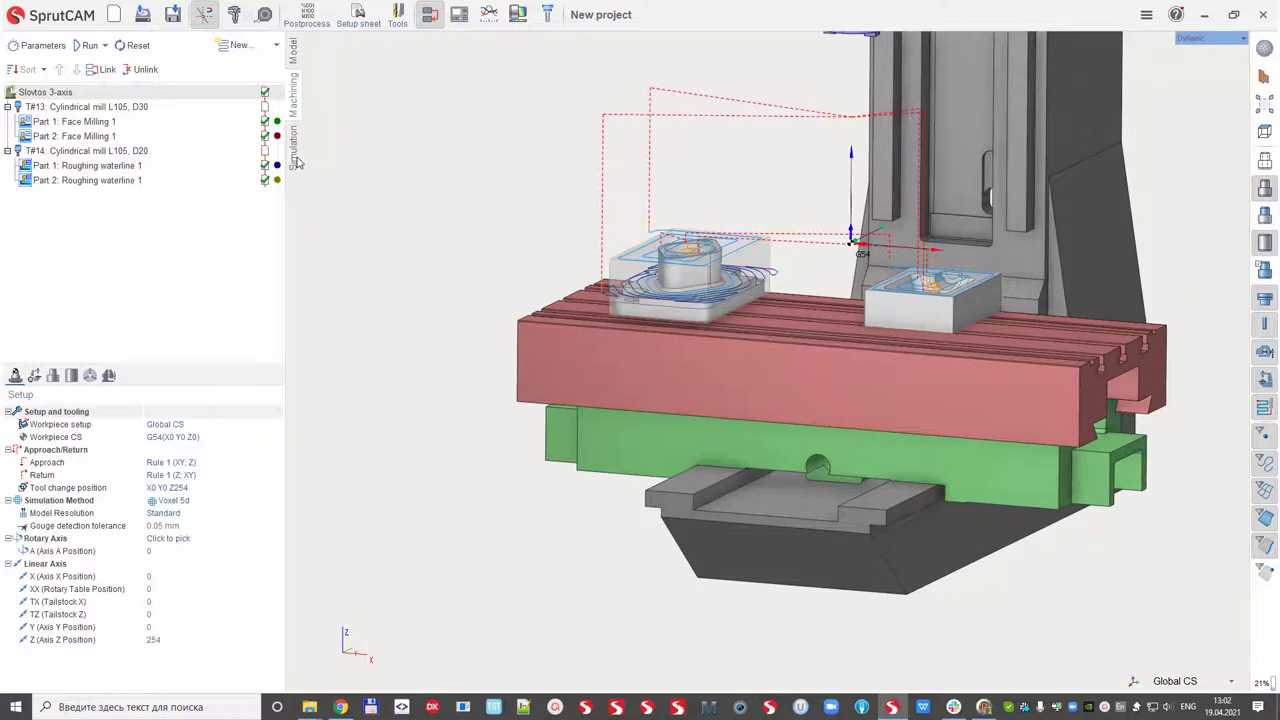
{"action": "left_click", "coordinate": [105, 107]}
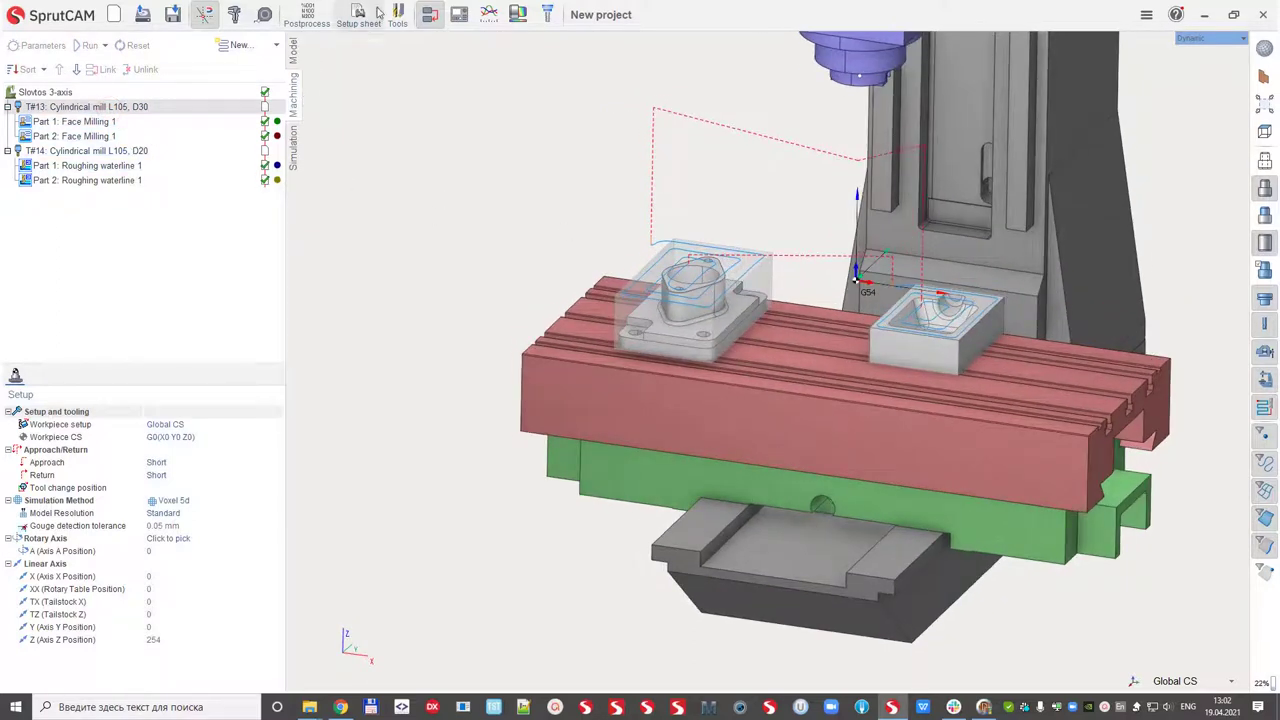
- Turn off Sequencing and Links mode and review the linked toolpaths of Part 1 and Part 2
{"action": "left_click", "coordinate": [429, 14]}
{"action": "left_click", "coordinate": [44, 84]}
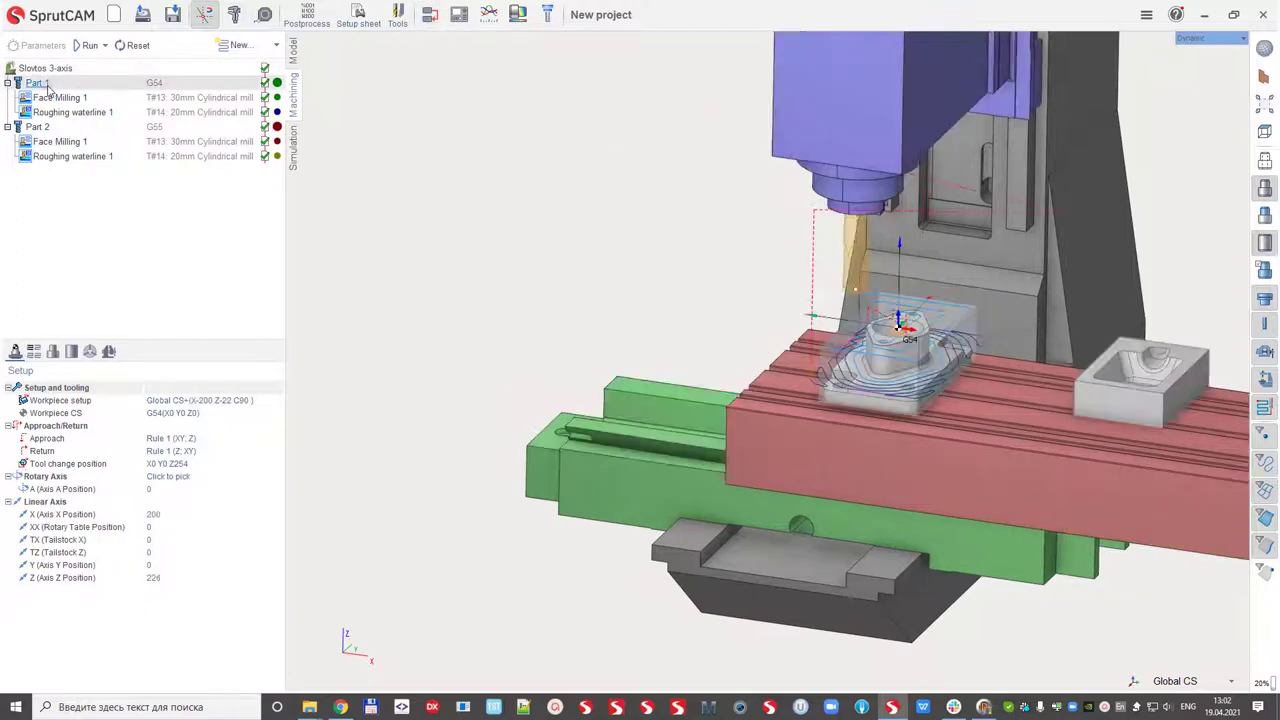
{"action": "left_click", "coordinate": [39, 130]}
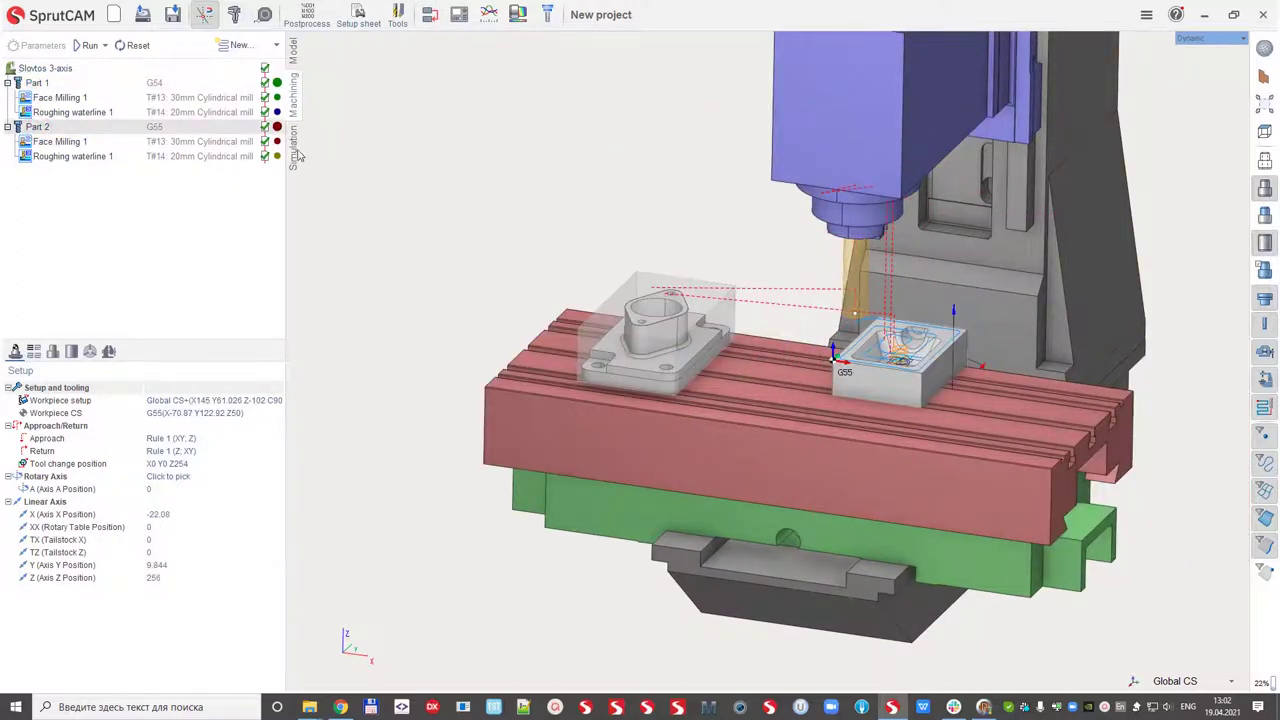
- Go back to the simulation and reset its machining result to the uncut workpieces
{"action": "left_click", "coordinate": [295, 152]}
{"action": "left_click", "coordinate": [50, 148]}
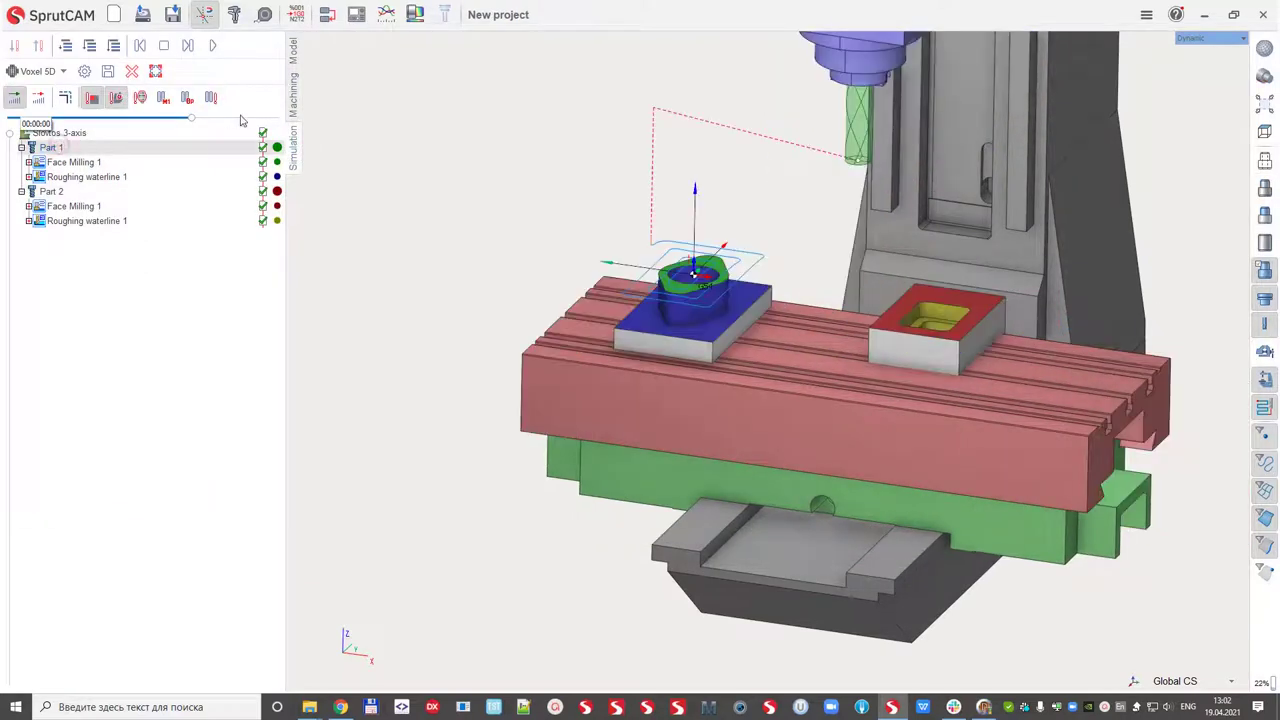
{"action": "left_click", "coordinate": [163, 99]}
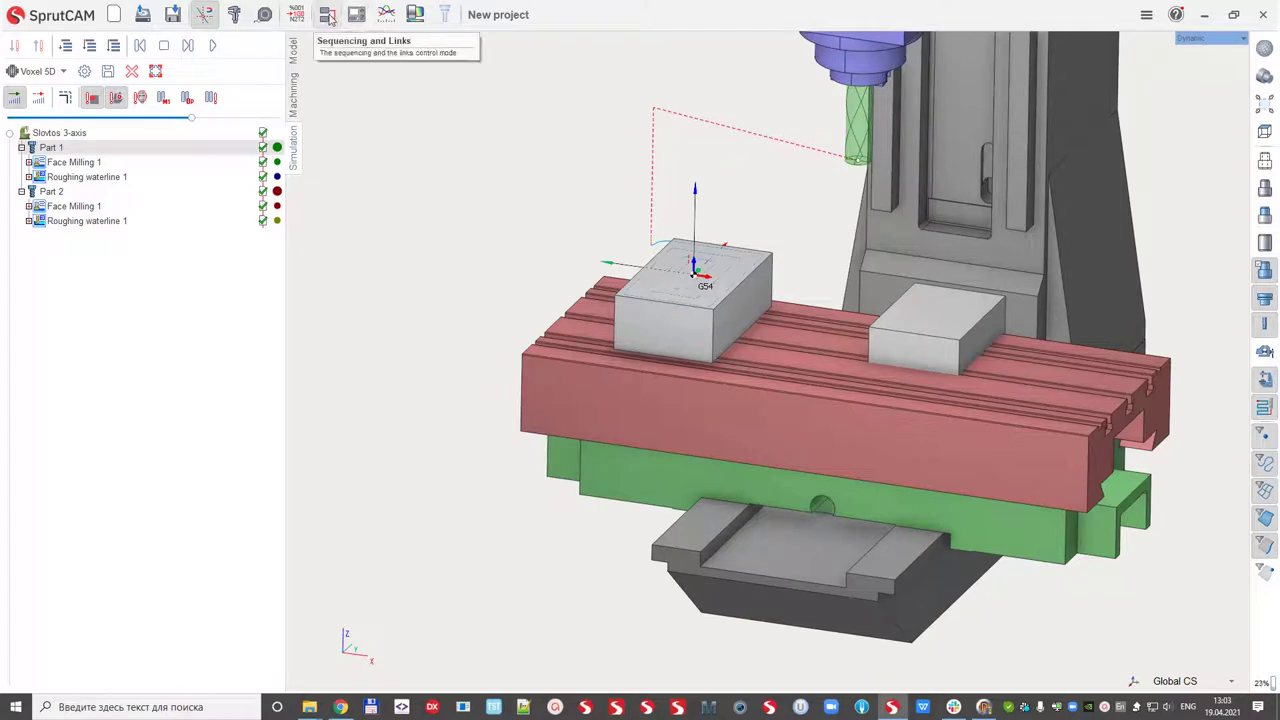
- Compare the simulation's operation lists grouped by tool and by part
{"action": "left_click", "coordinate": [328, 16]}
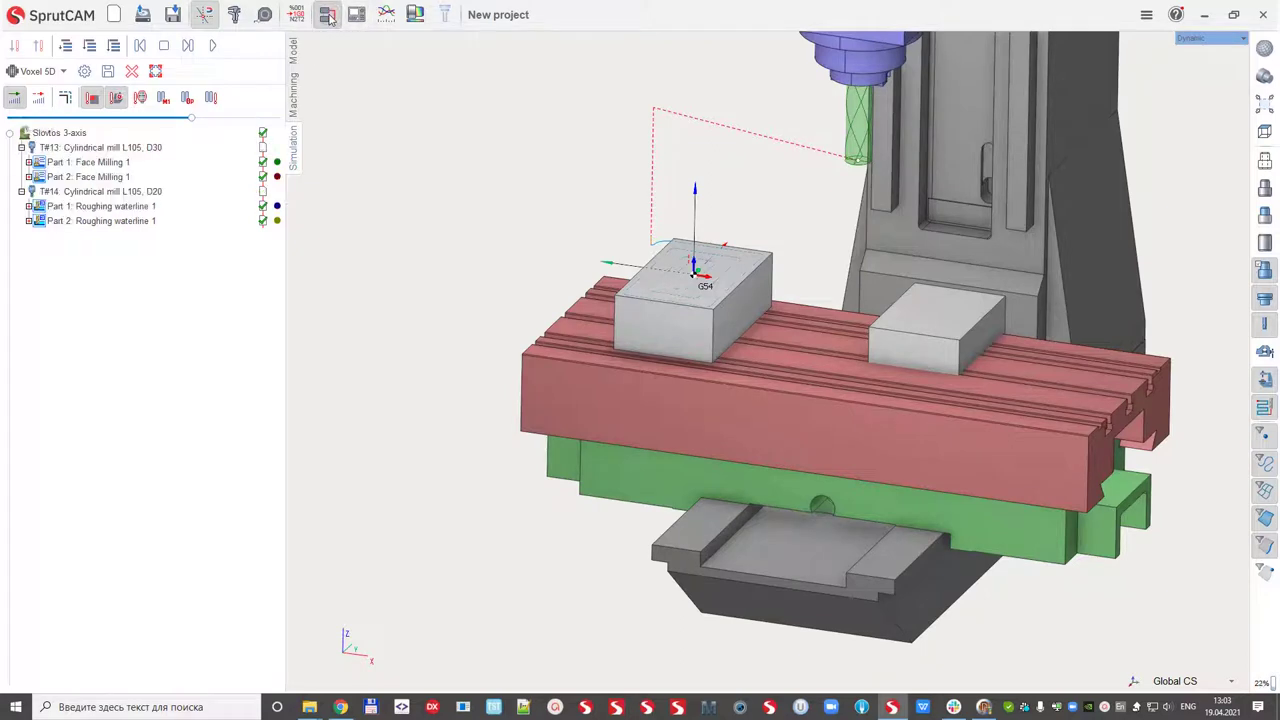
{"action": "left_click", "coordinate": [328, 16]}
{"action": "left_click", "coordinate": [328, 16]}
{"action": "left_click", "coordinate": [337, 18]}
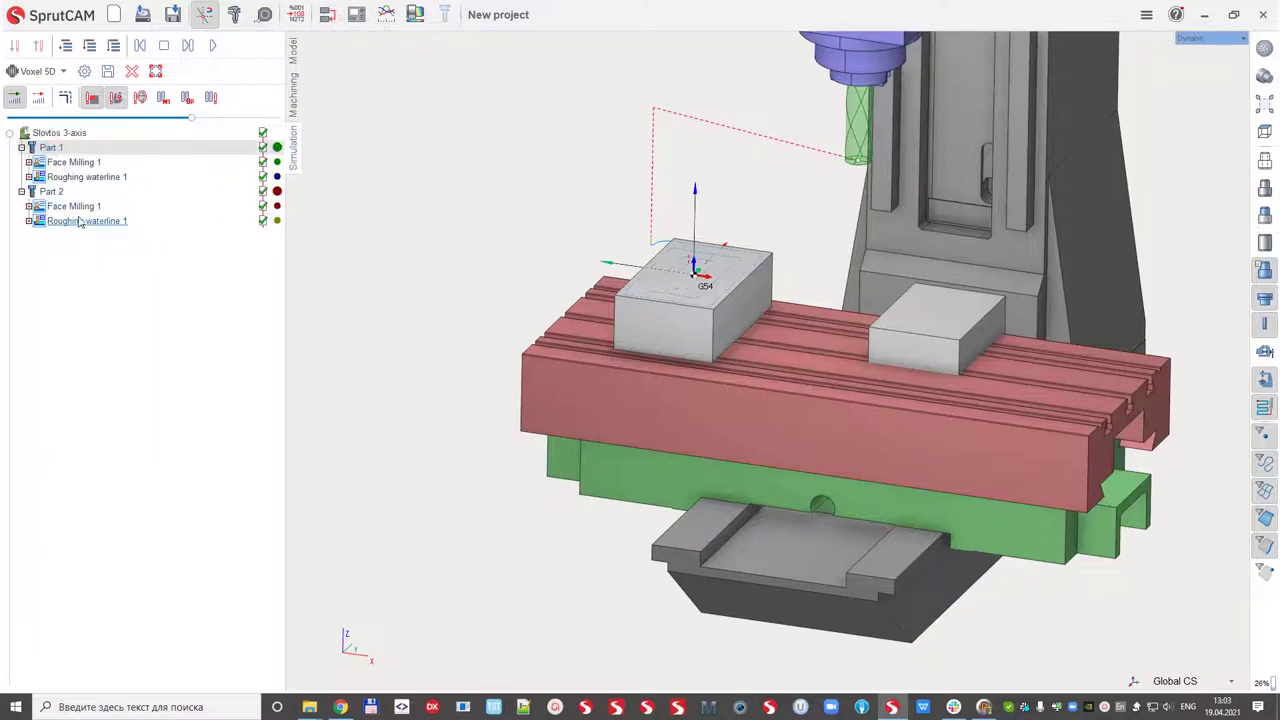
- Turn on Sequencing and Links mode and run the whole machine's simulation in tool order, adjusting the movement speed
{"action": "left_click", "coordinate": [328, 16]}
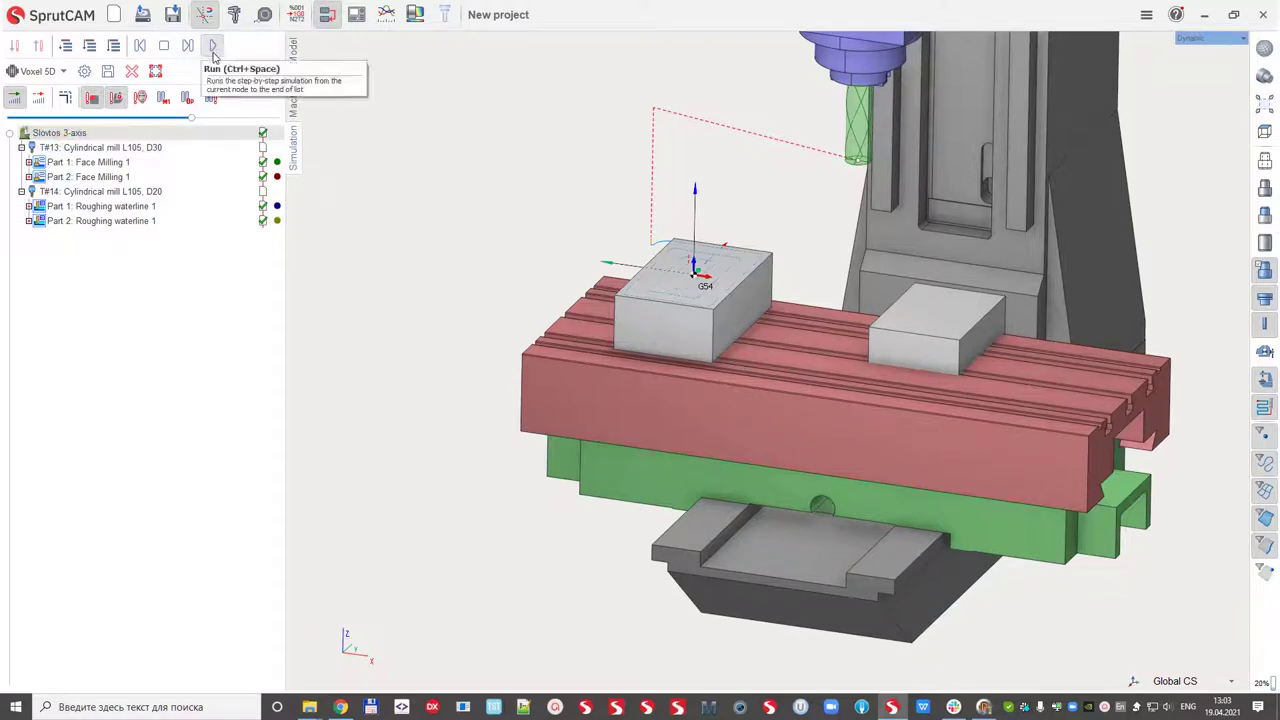
{"action": "left_click", "coordinate": [212, 47]}
{"action": "left_click_drag", "start_coordinate": [212, 119], "coordinate": [217, 119]}
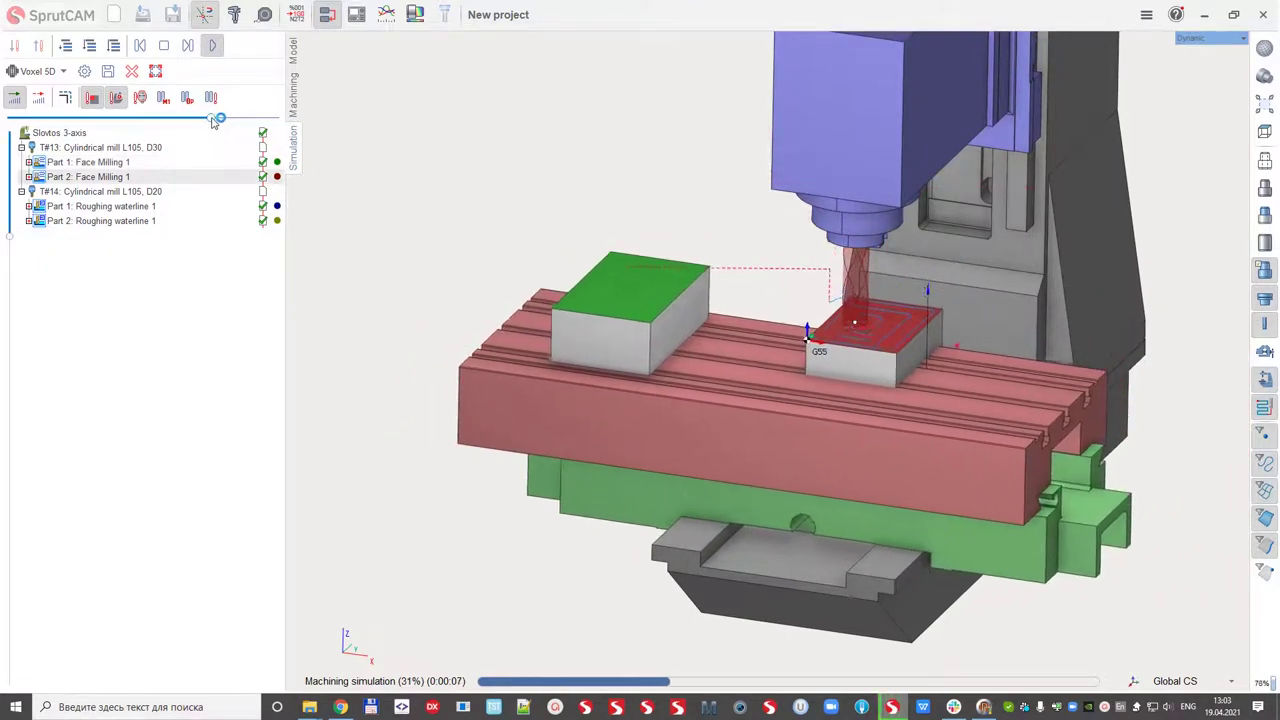
- Speed up the tool-order simulation through both parts' roughing, and lower the movement speed again at its end
{"action": "left_click_drag", "start_coordinate": [216, 120], "coordinate": [250, 120]}
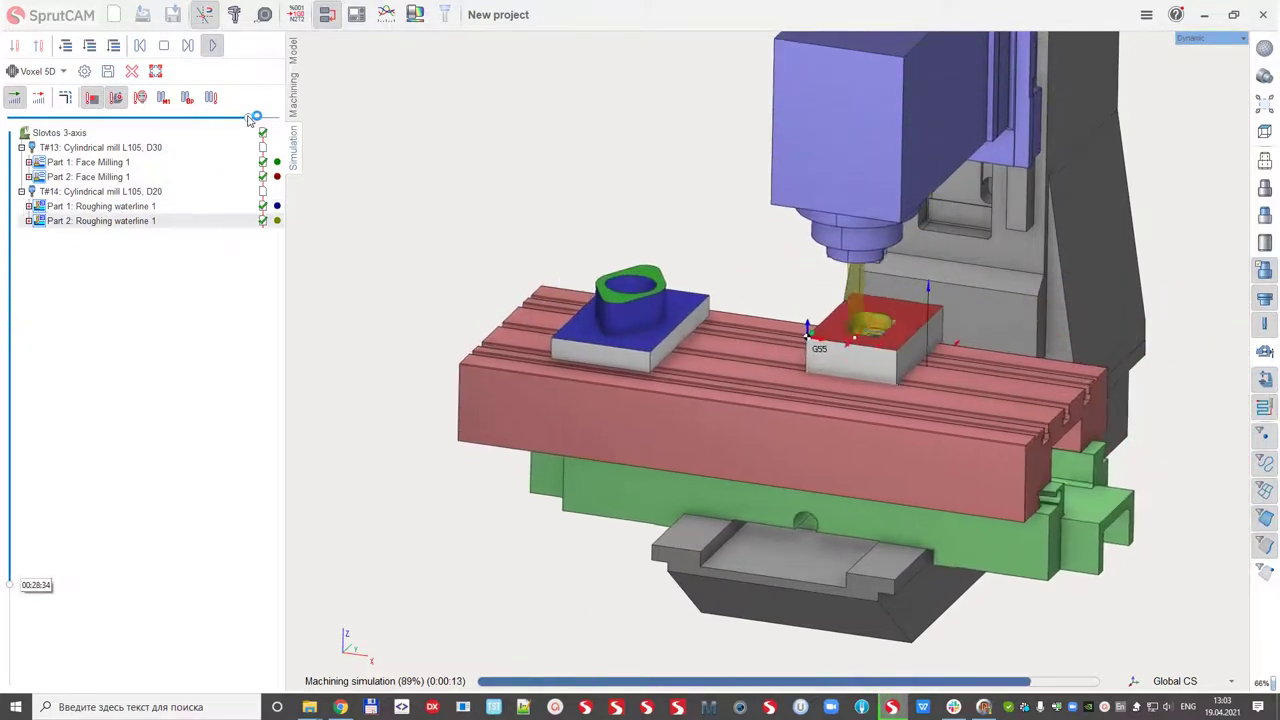
{"action": "left_click_drag", "start_coordinate": [249, 120], "coordinate": [232, 120]}
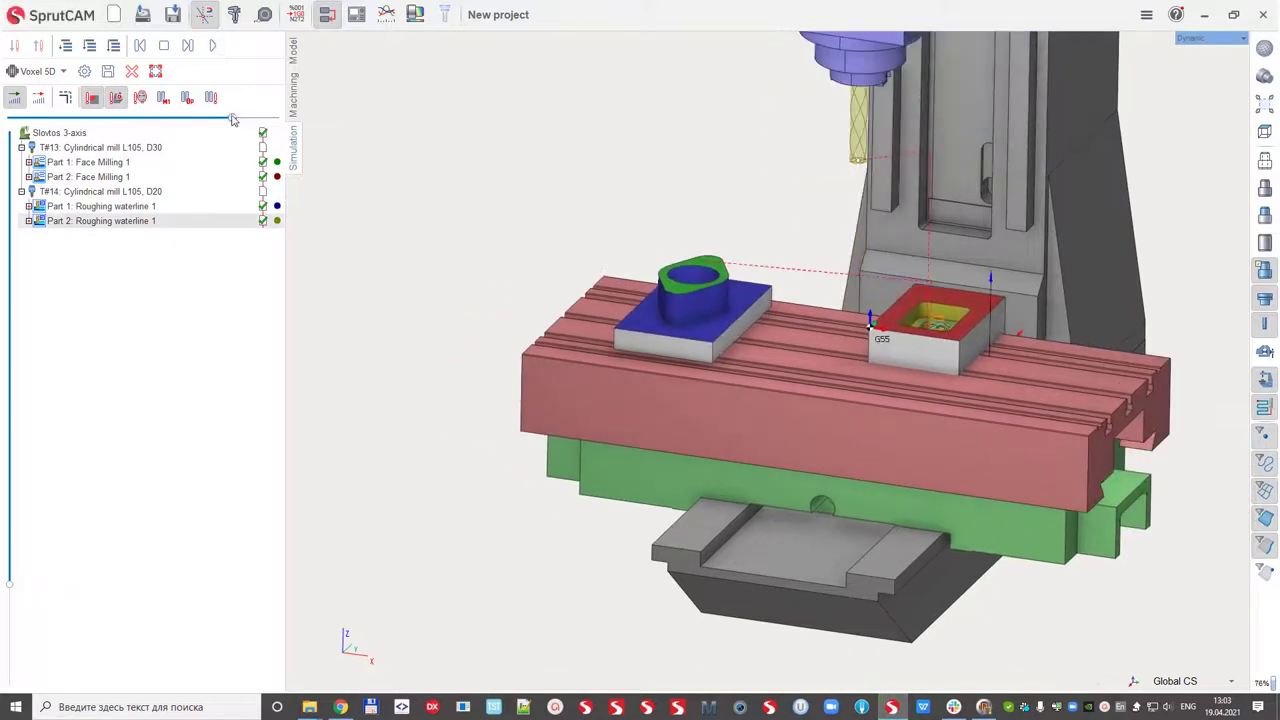
- Return to the machining operation list and move Part 2's roughing waterline and face milling operations ahead of Part 1's within each tool group
{"action": "left_click", "coordinate": [291, 94]}
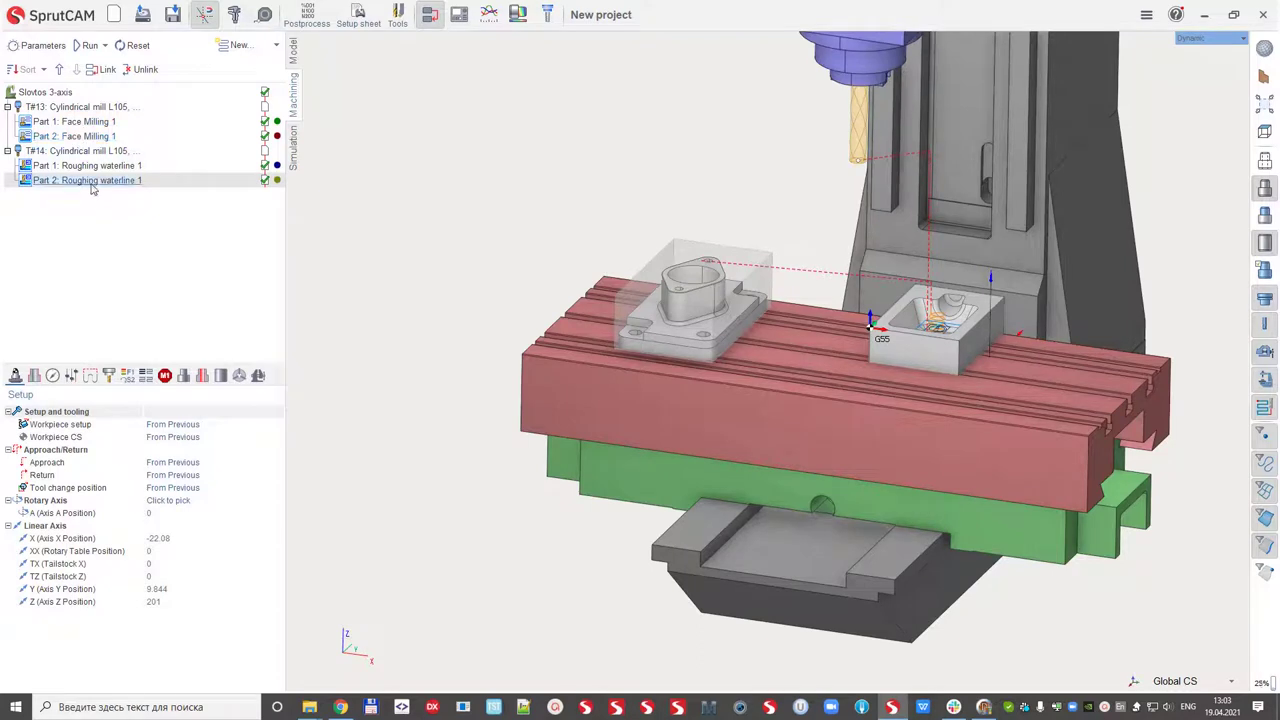
{"action": "mouse_move", "coordinate": [91, 182]}
{"action": "left_mouse_down"}
{"action": "mouse_move", "coordinate": [95, 160]}
{"action": "mouse_move", "coordinate": [96, 187]}
{"action": "left_mouse_up"}
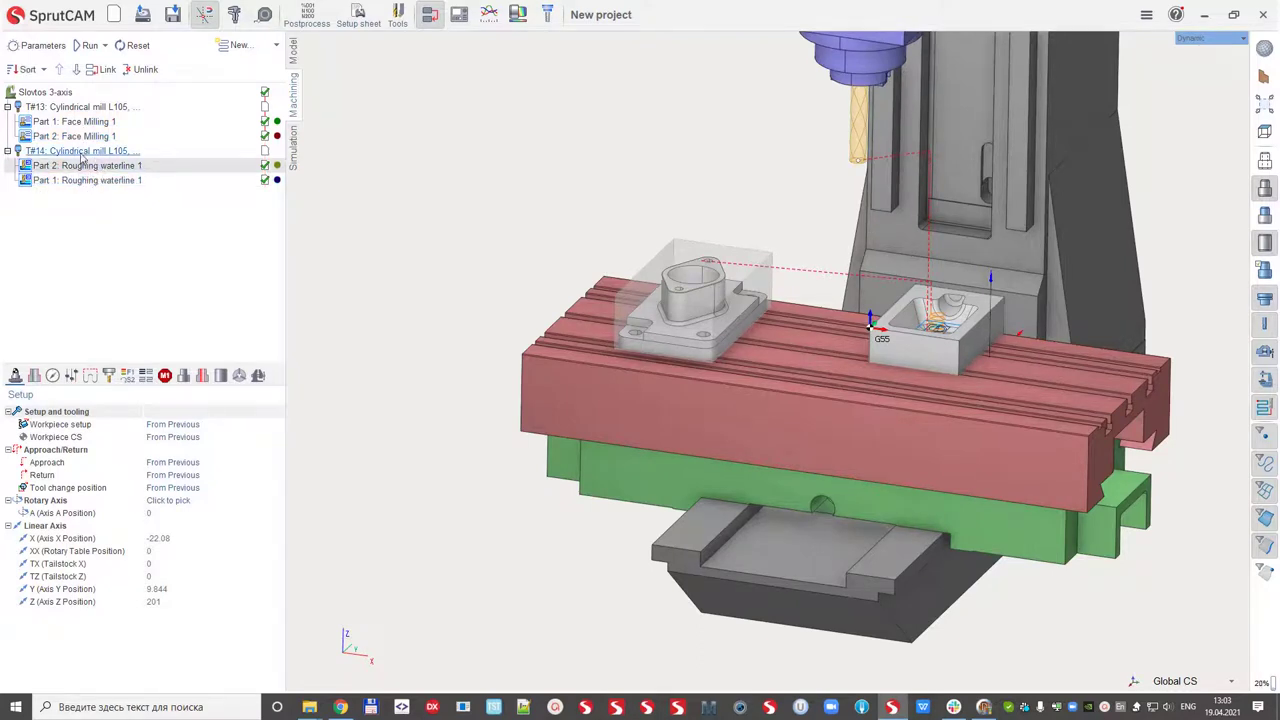
{"action": "left_click_drag", "start_coordinate": [78, 143], "coordinate": [79, 125]}
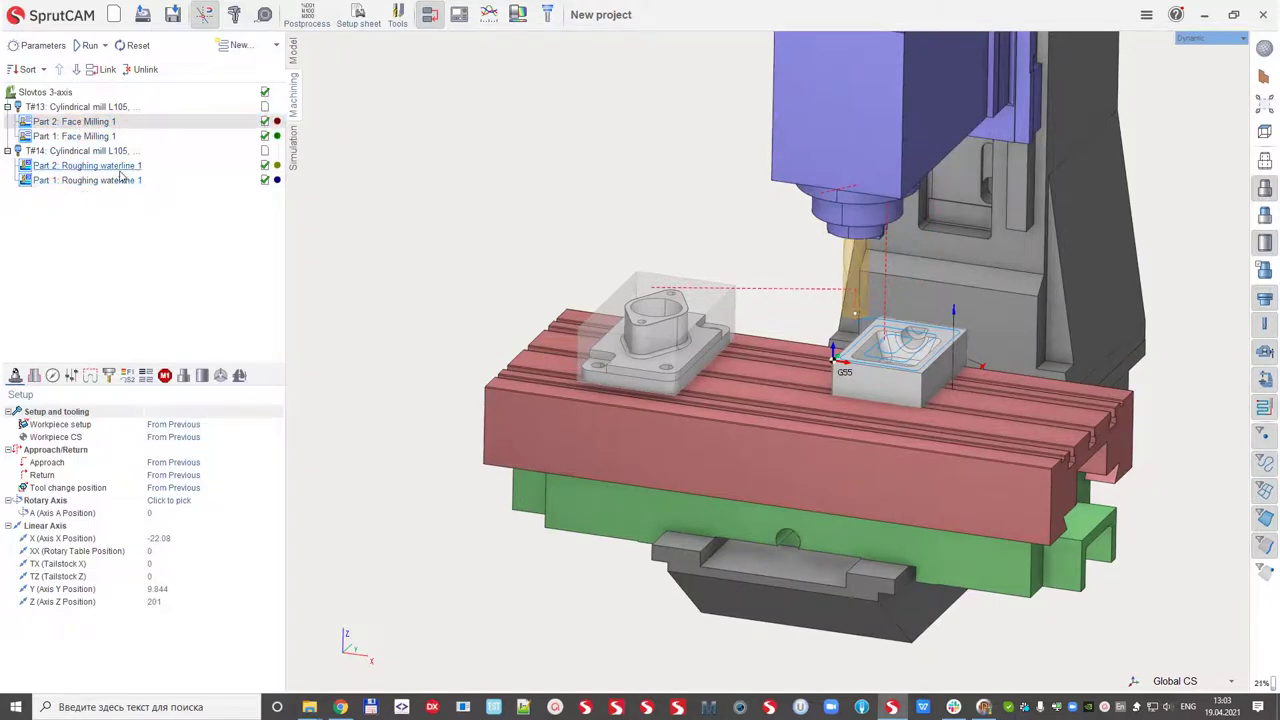
- Sort the operations automatically so Part 1 precedes Part 2 under each tool, and inspect the whole machine's linked toolpaths
{"action": "left_click", "coordinate": [28, 70]}
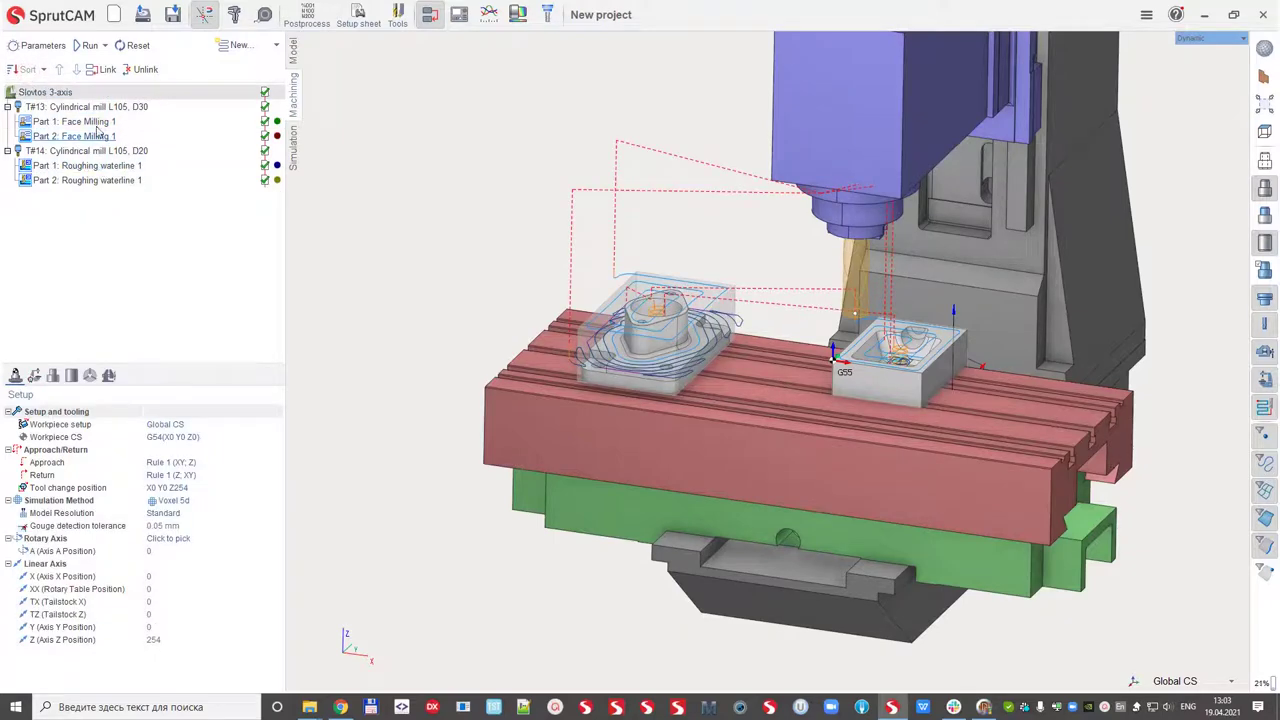
{"action": "mouse_move", "coordinate": [590, 262]}
{"action": "middle_mouse_down"}
{"action": "mouse_move", "coordinate": [571, 274]}
{"action": "mouse_move", "coordinate": [589, 263]}
{"action": "mouse_move", "coordinate": [603, 281]}
{"action": "middle_mouse_up"}
{"action": "scroll", "coordinate": [601, 277], "scroll_direction": "up", "scroll_amount": 2}
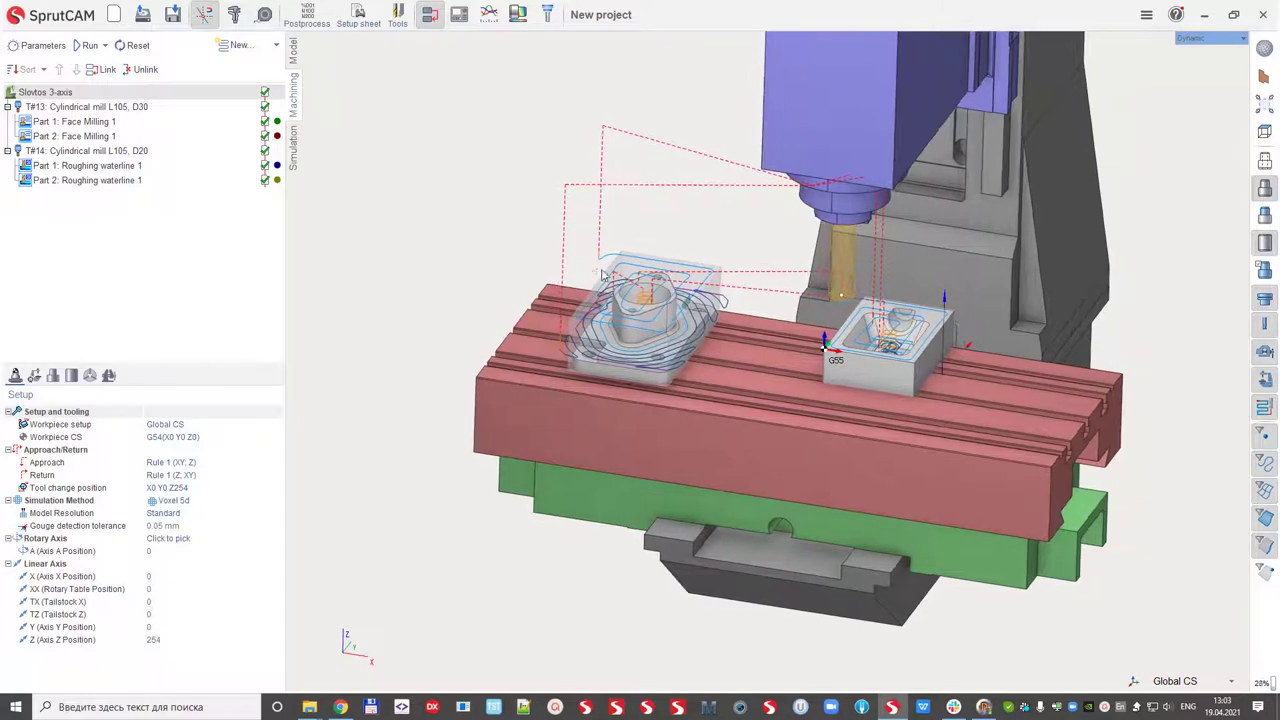